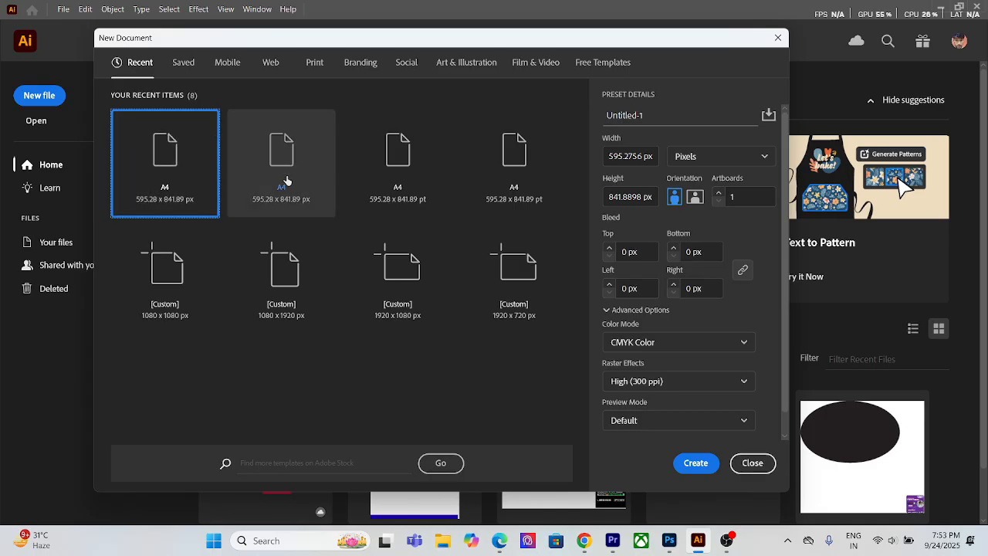
Step: Create a portrait A4 document in pixels with 12 artboards, a 3 px bleed and RGB color
left_click(698, 463)
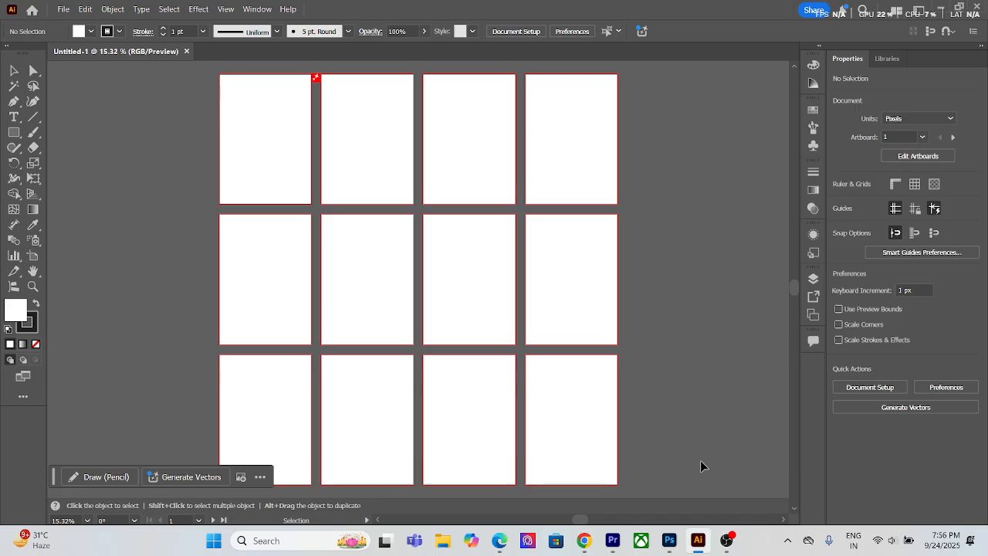
key("super")
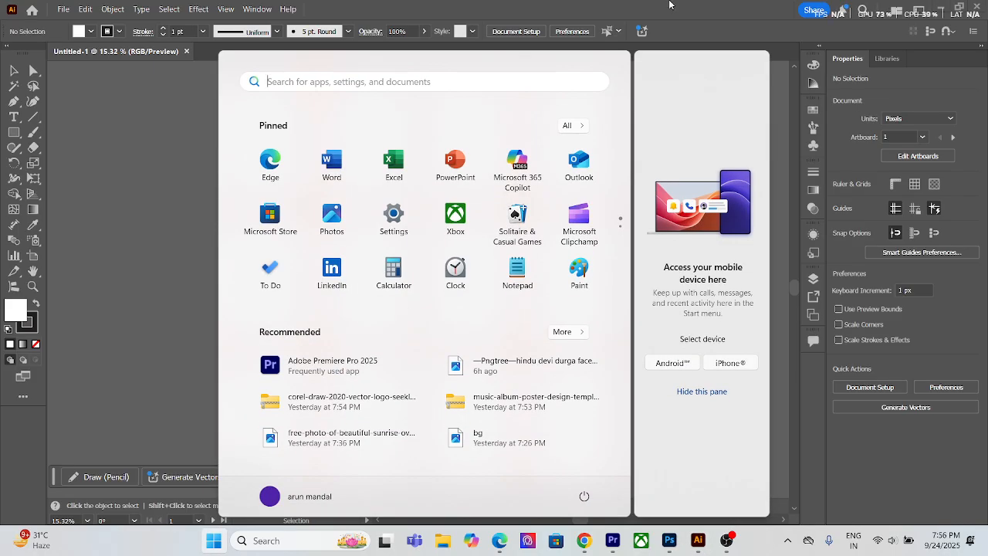
type("f")
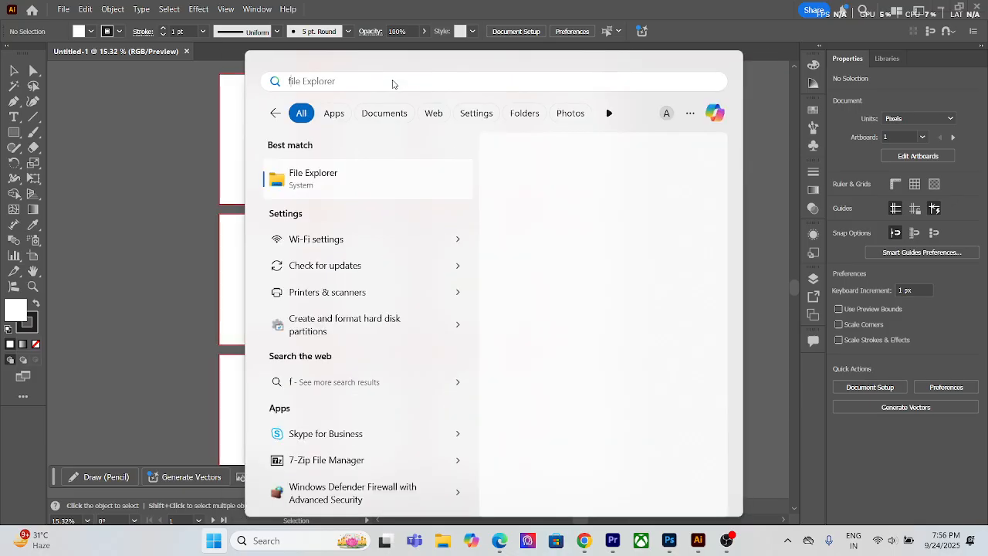
type("irefox")
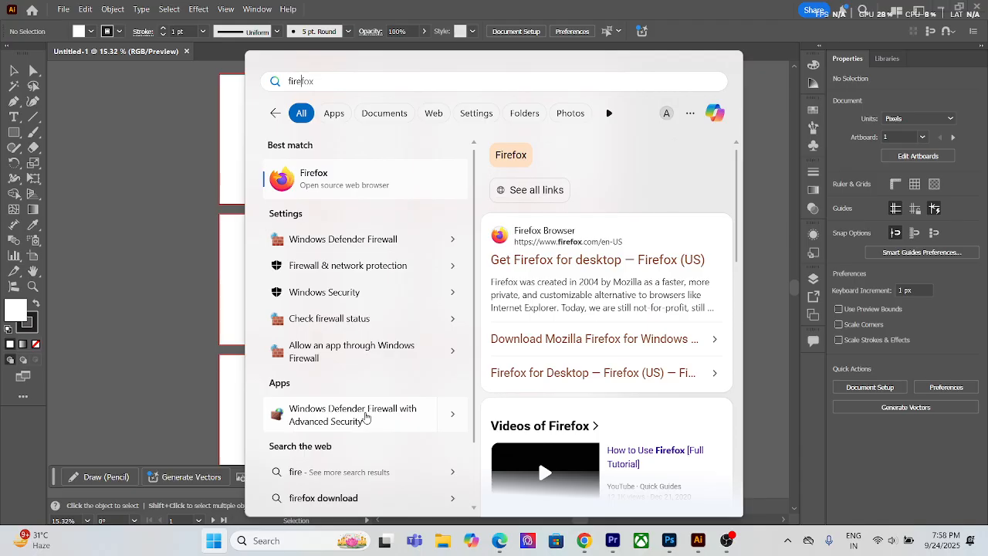
left_click(183, 179)
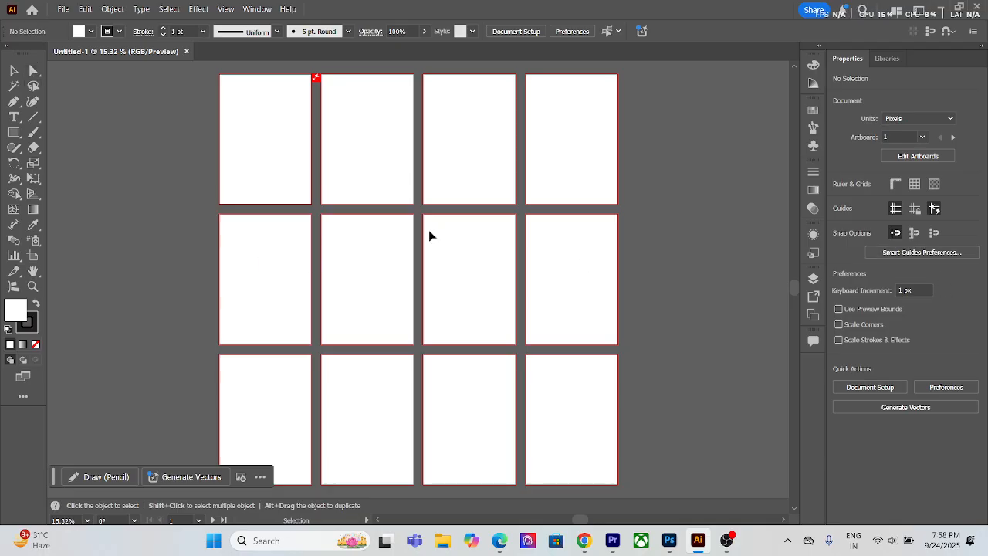
Step: Start another new A4 document and set its number of artboards to 1
scroll(572, 221, "up", 3)
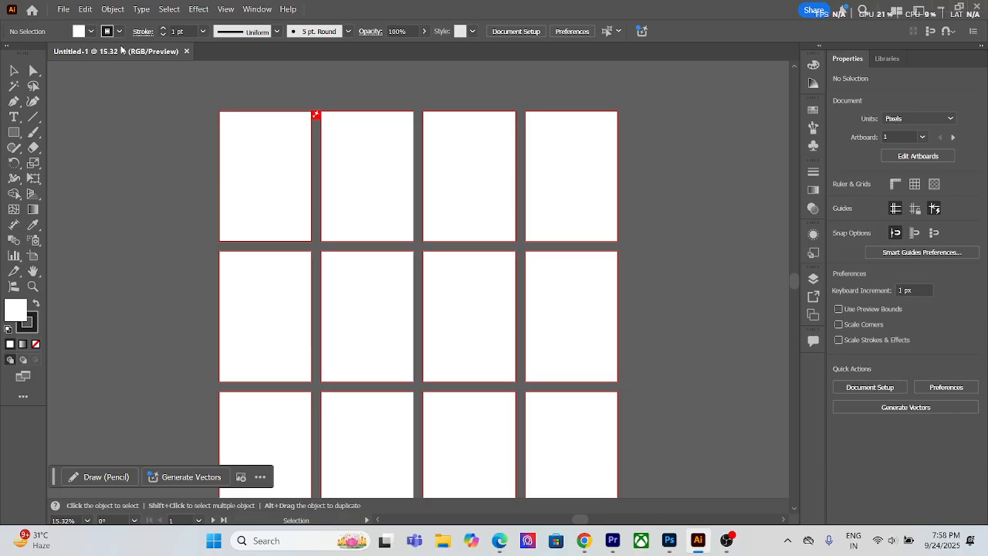
left_click(62, 10)
left_click(404, 72)
left_click(32, 10)
left_click(31, 101)
left_click_drag(756, 197, 720, 198)
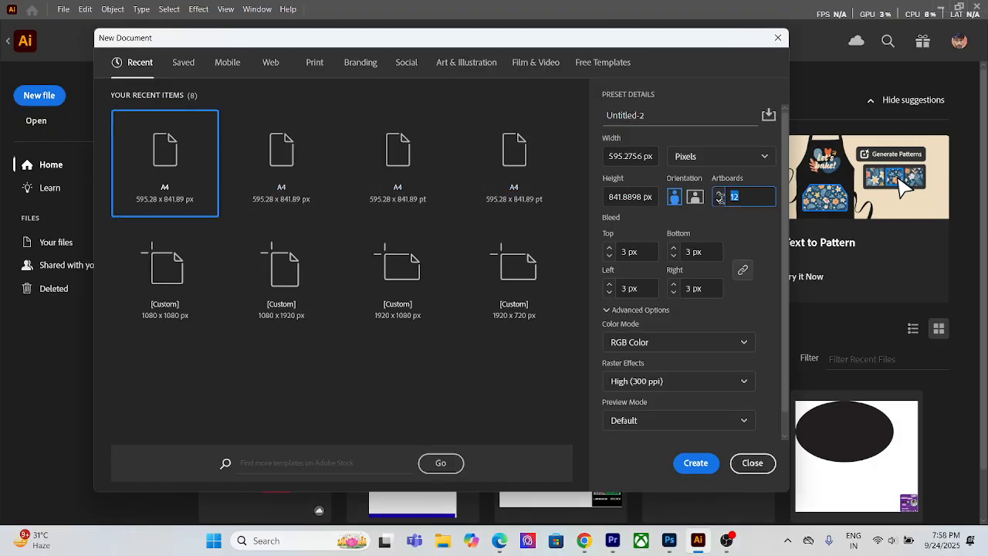
type("1")
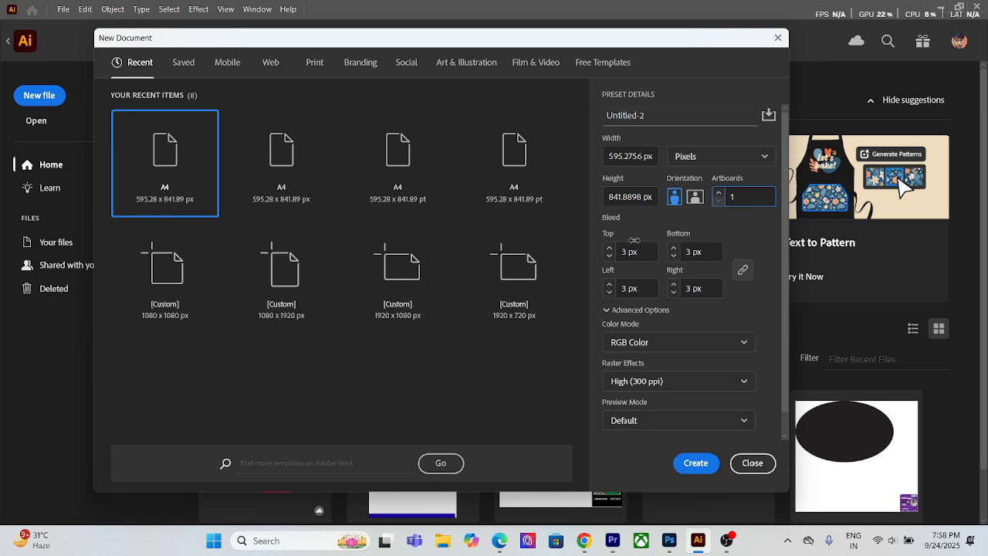
Step: Set the new document's bleed to 0 px on all four sides
left_click(627, 251)
double_click(628, 251)
type("0")
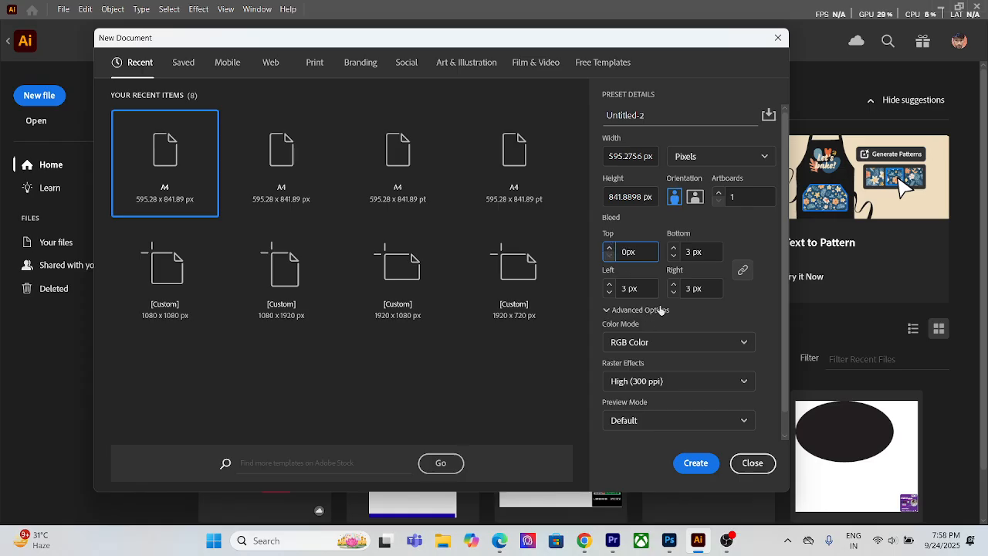
left_click(743, 270)
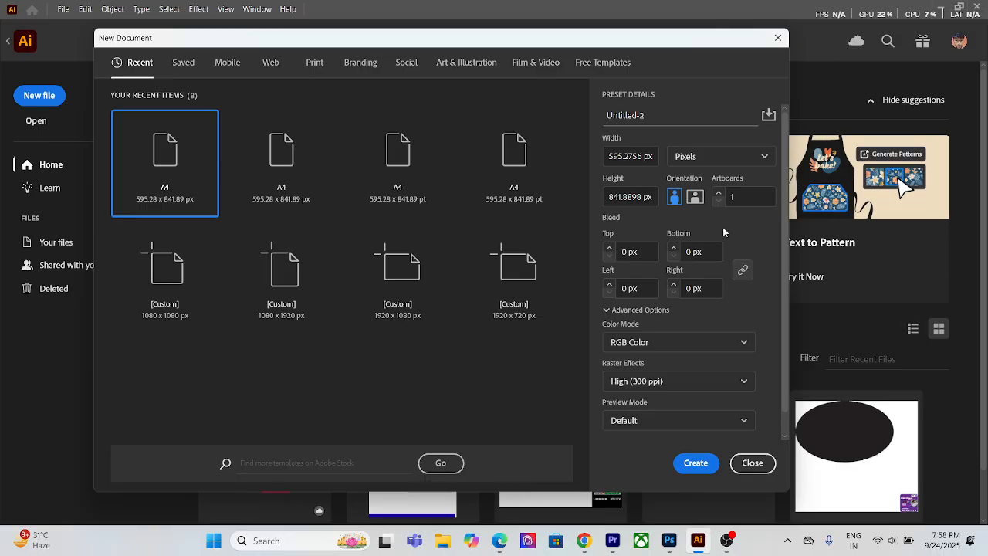
Step: Try the landscape orientation, return to portrait and create the single-artboard A4 document
left_click(696, 199)
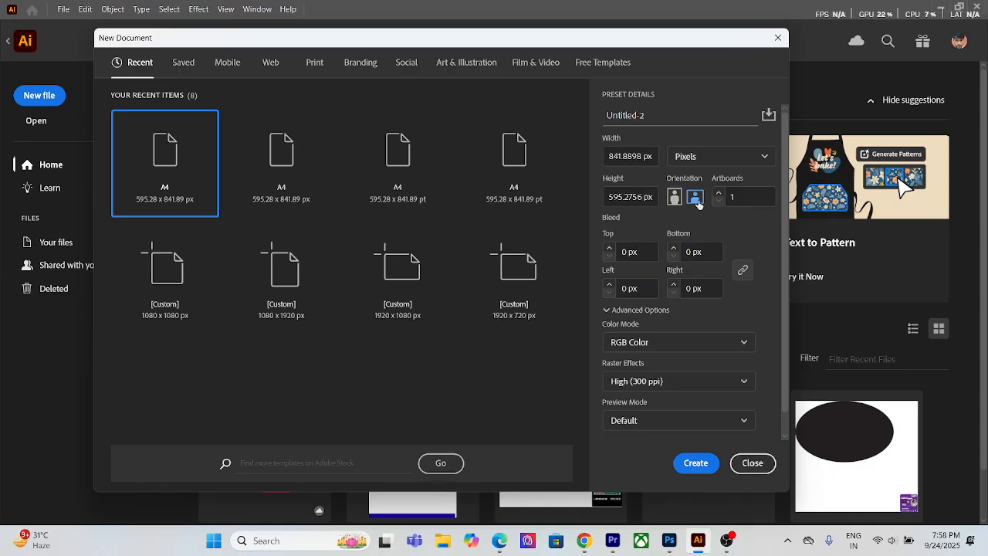
left_click(674, 198)
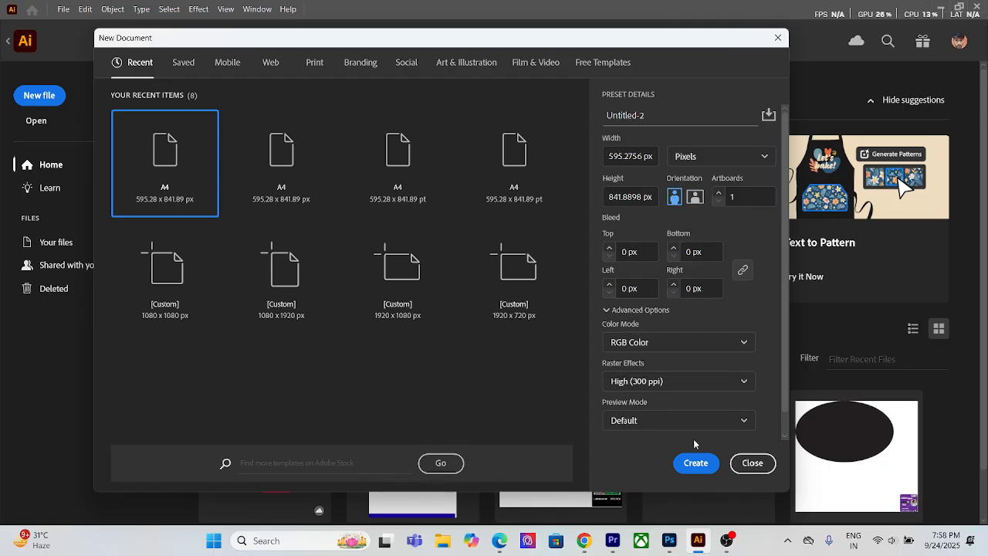
left_click(694, 463)
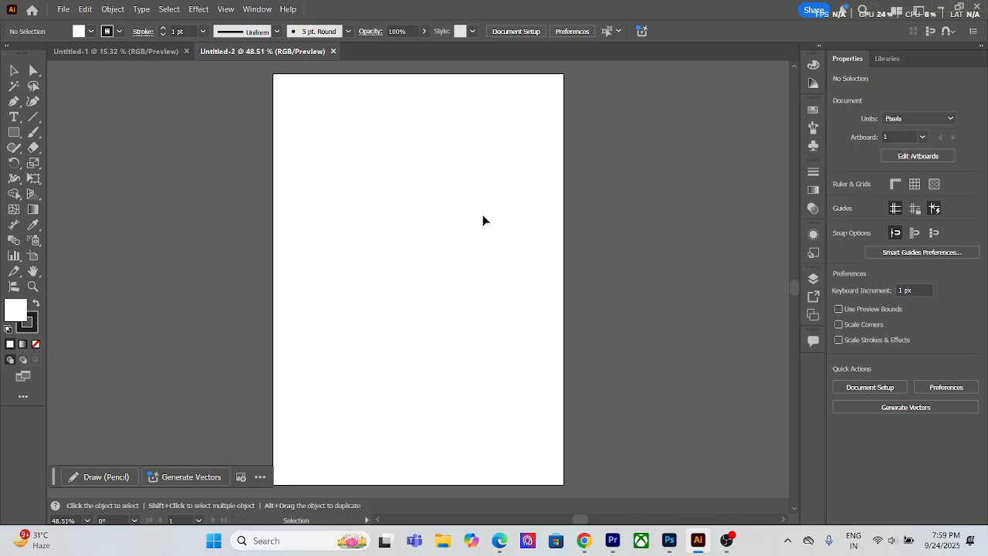
Step: Switch Artboard 1 to landscape orientation and back to portrait with the Artboard tool
left_click(32, 257)
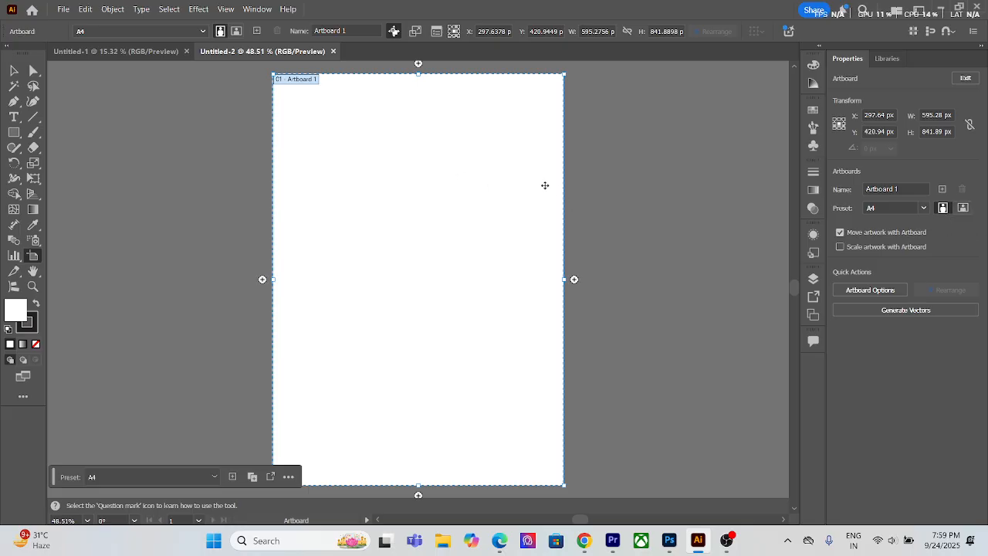
left_click(963, 209)
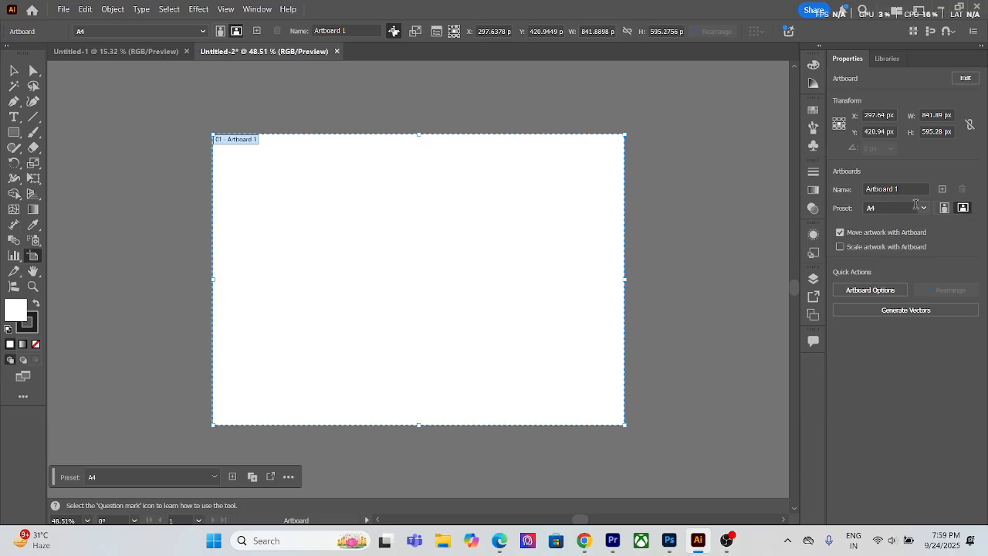
left_click(941, 211)
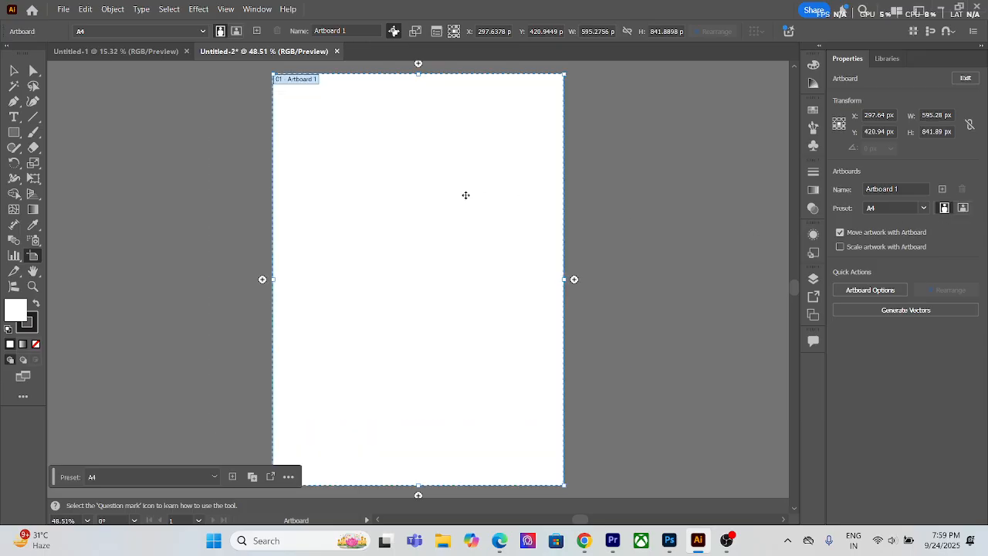
Step: Add a second A4 artboard directly to the left of Artboard 1
scroll(460, 194, "up", 1)
scroll(415, 358, "up", 1)
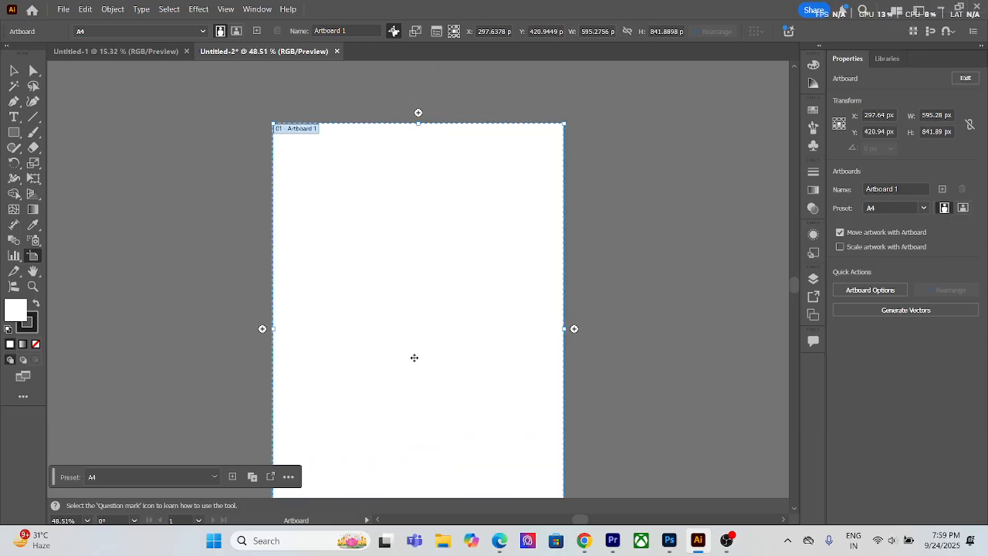
scroll(437, 291, "down", 2)
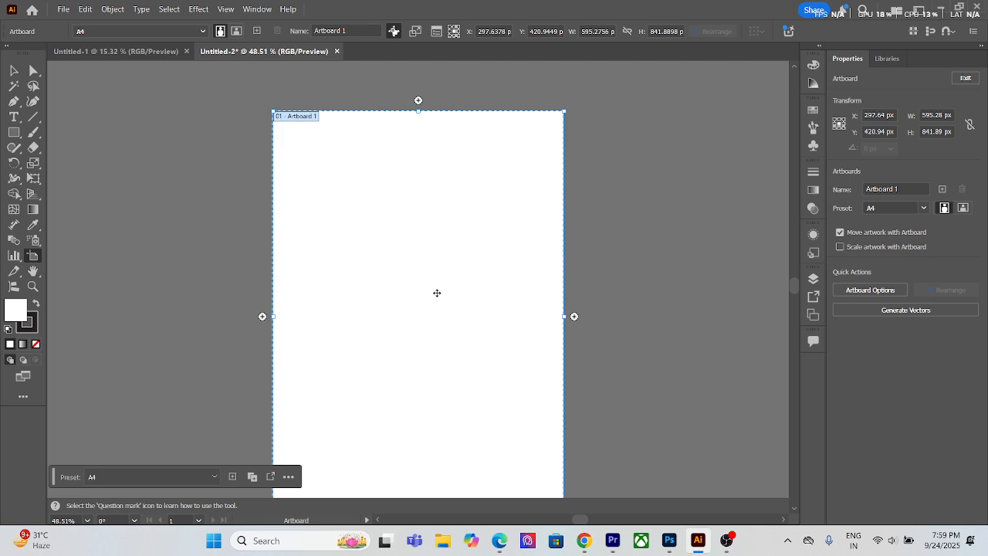
scroll(437, 287, "up", 1)
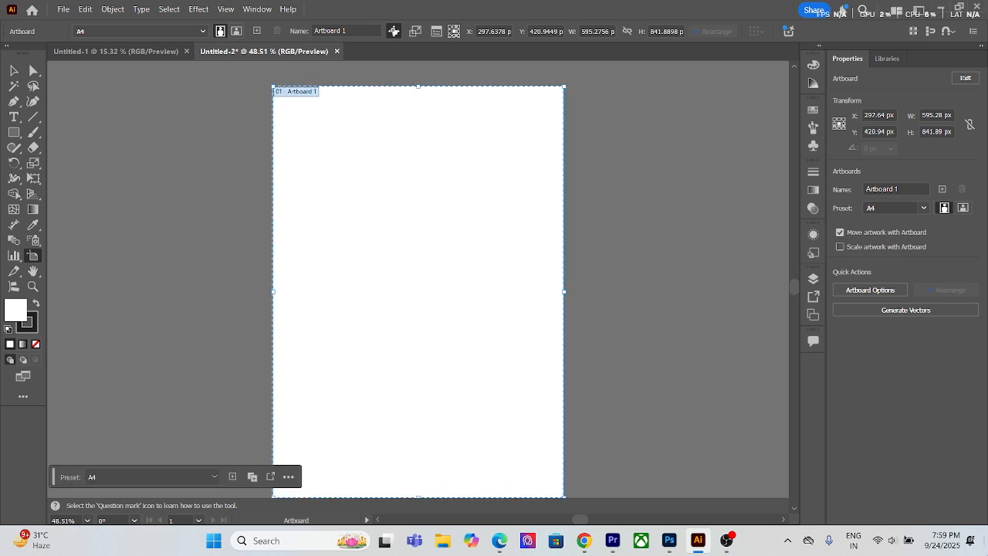
left_click(260, 291)
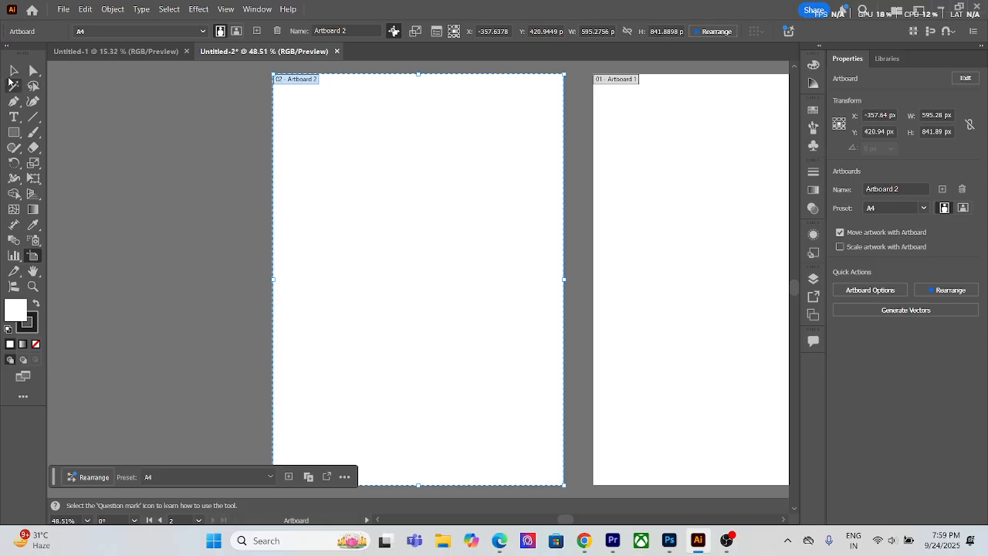
Step: Add a third A4 artboard directly to the right of Artboard 1 with the Artboard tool
left_click(13, 70)
left_click_drag(539, 267, 357, 248)
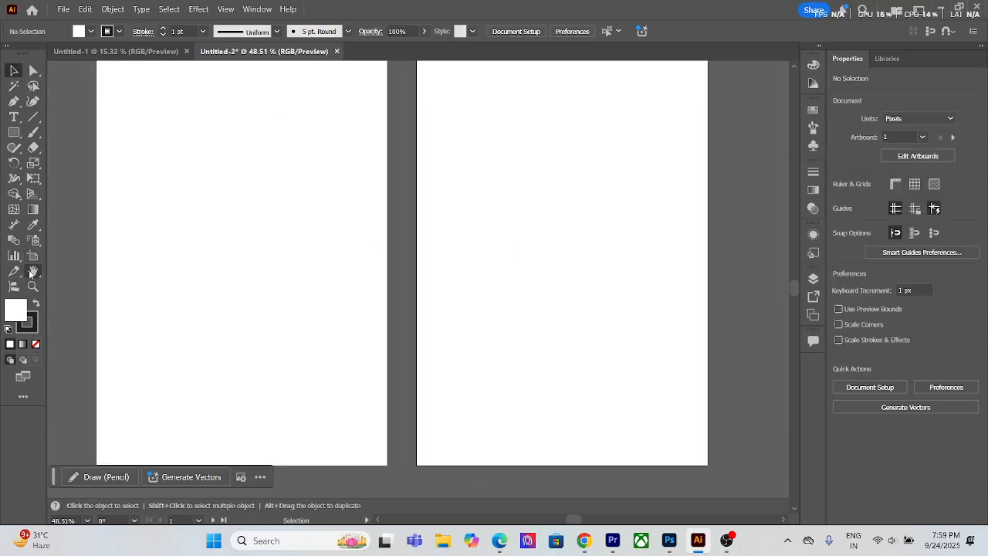
double_click(33, 256)
left_click(560, 447)
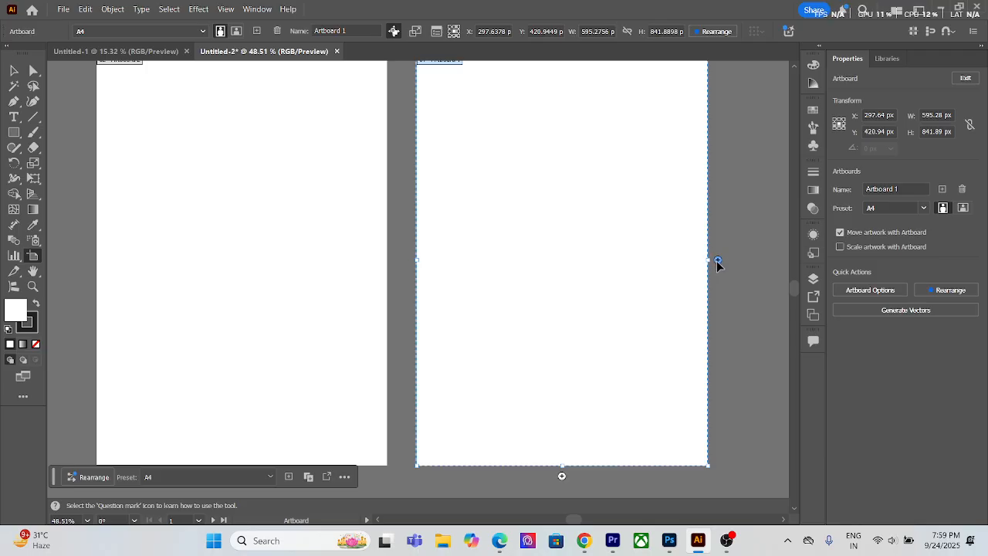
left_click(717, 261)
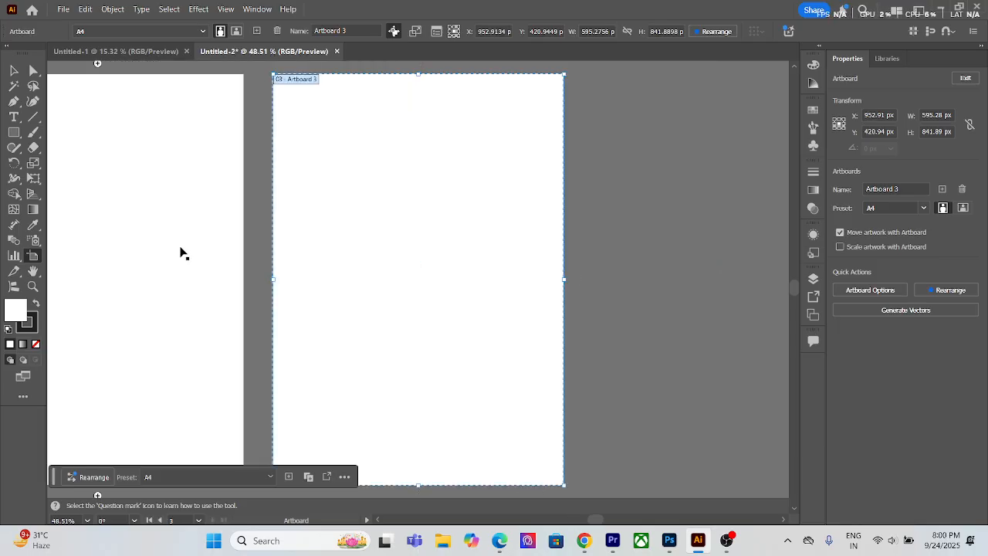
Step: Add an artboard above Artboard 3 and two more to its left, completing an upper row of three
scroll(405, 178, "up", 2)
scroll(404, 178, "up", 2)
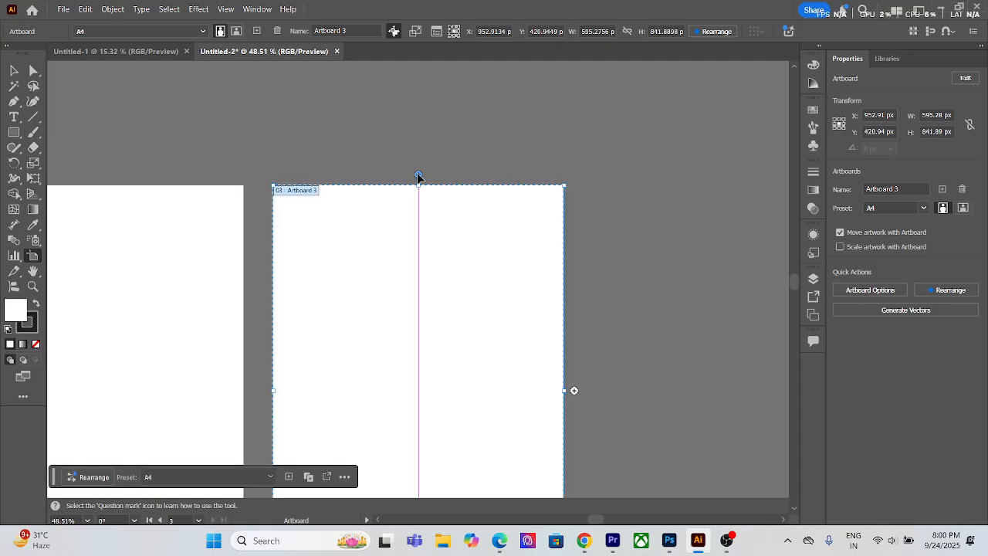
left_click(418, 178)
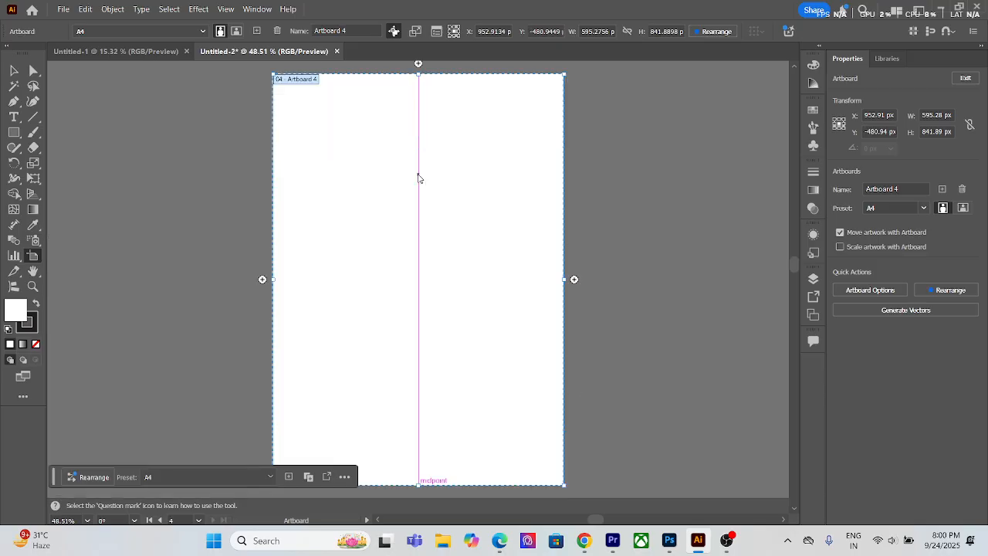
left_click(262, 279)
left_click(263, 279)
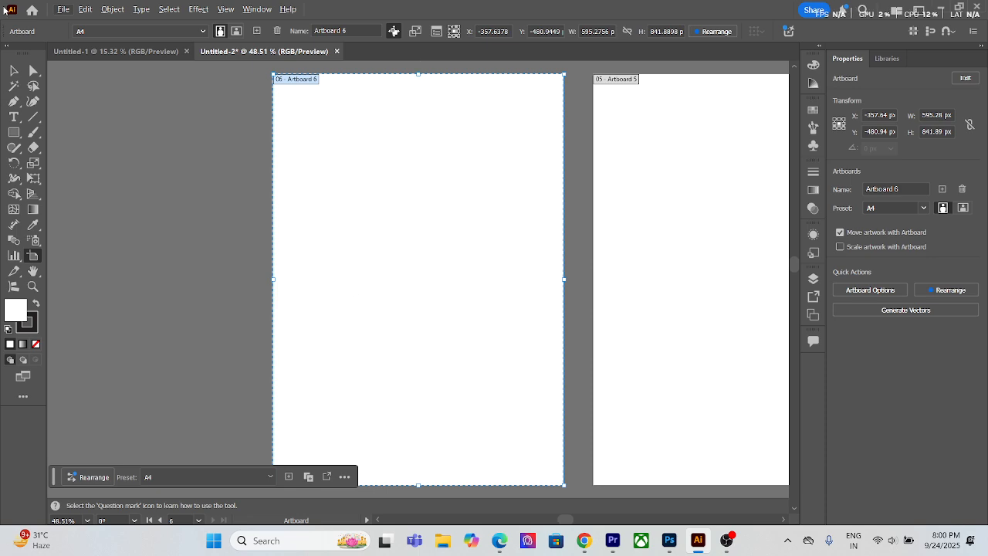
Step: Try to set the document's artboard number to 12 in the document properties
left_click(12, 71)
scroll(366, 243, "down", 4)
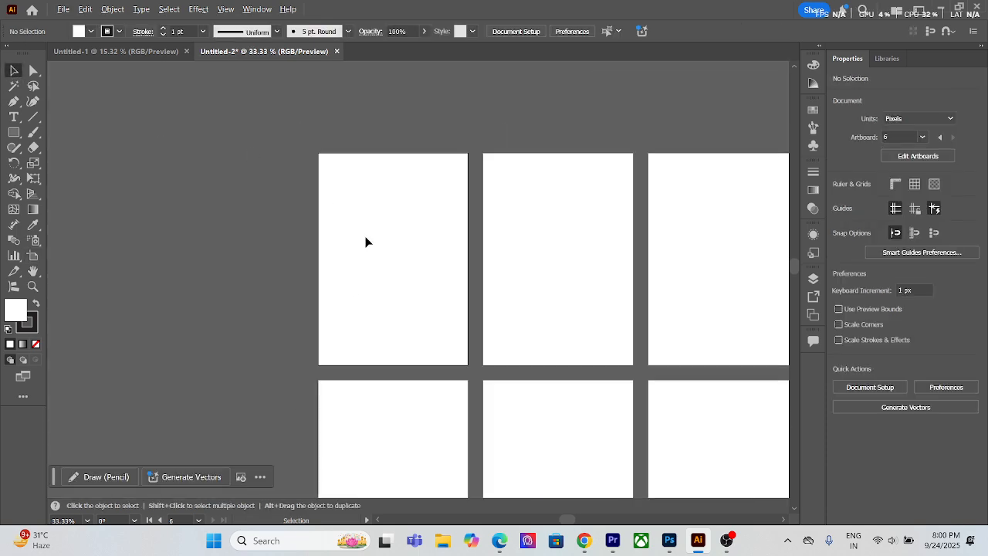
scroll(450, 296, "up", 1)
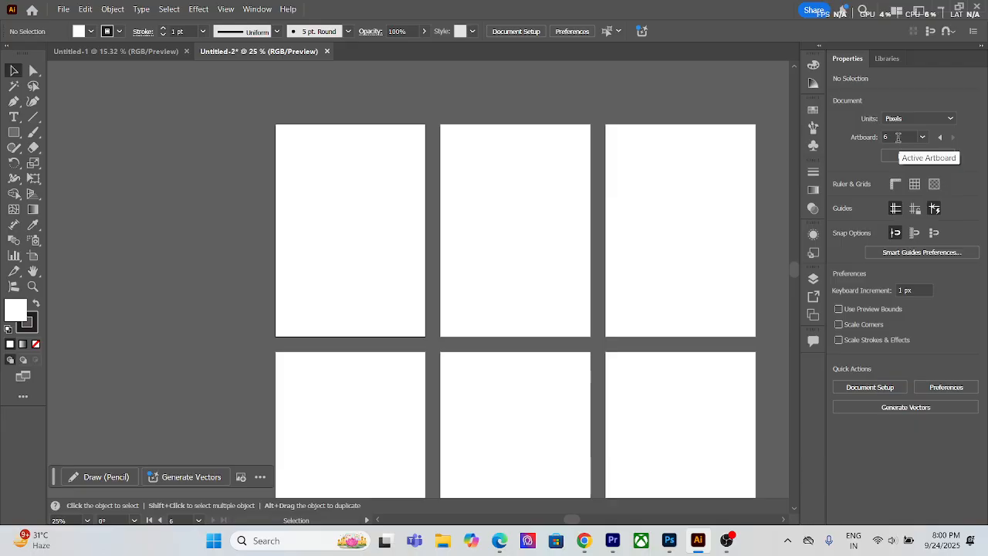
scroll(495, 259, "down", 1)
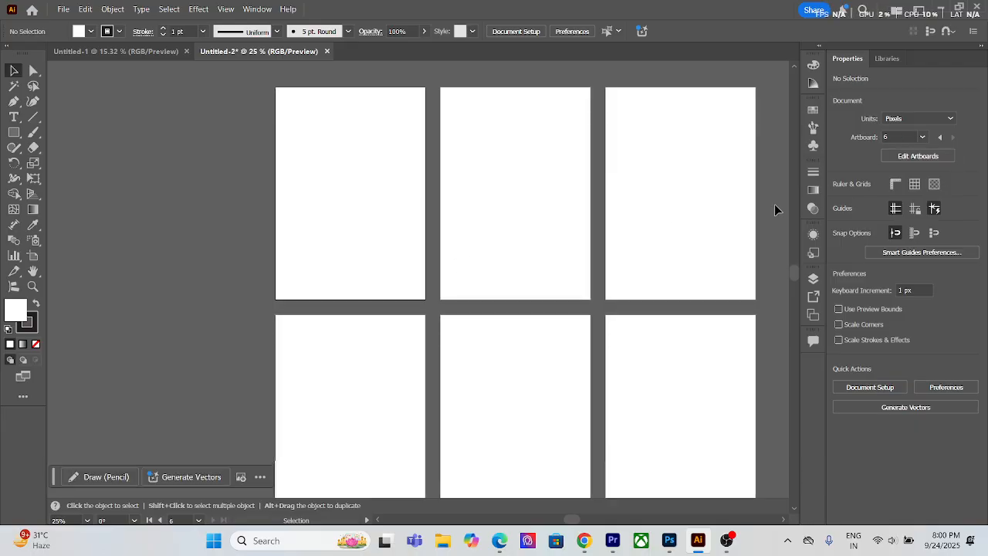
left_click(880, 136)
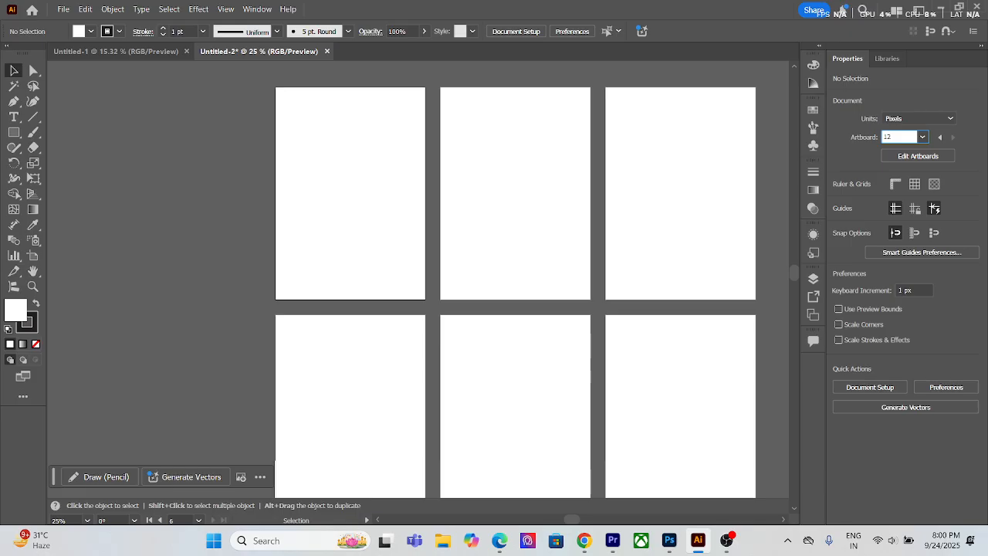
key("Return")
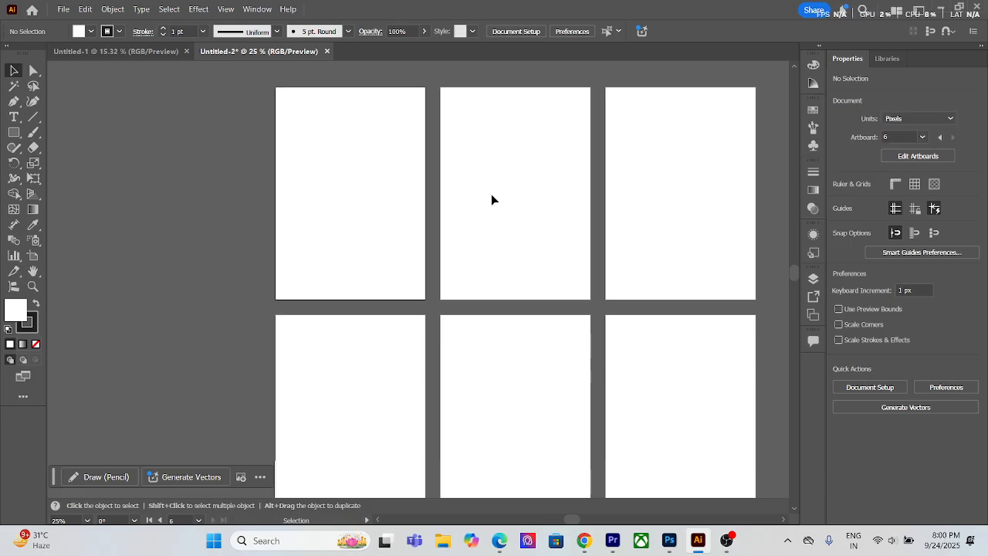
Step: Select Artboard 4 with the Artboard tool and add eight more A4 artboards, up to Artboard 14
left_click(612, 281)
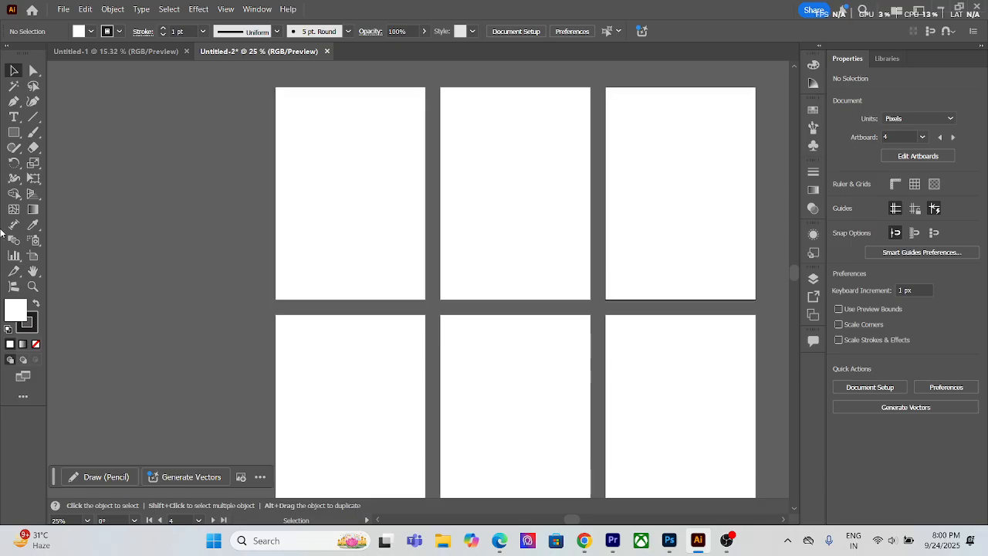
left_click(33, 257)
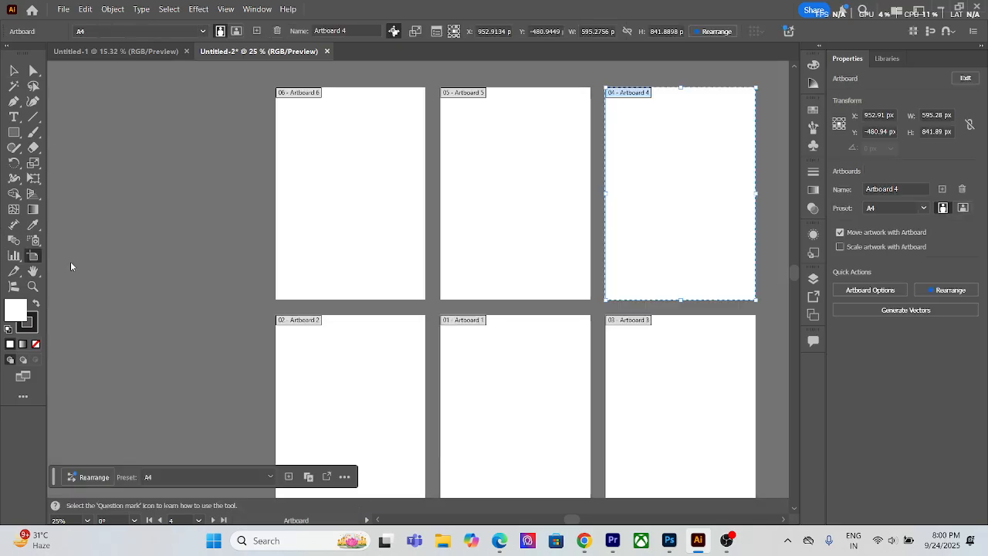
left_click(944, 189)
left_click(943, 189)
left_click(943, 189)
left_click(943, 189)
left_click(943, 189)
left_click(944, 189)
left_click(943, 189)
left_click(943, 189)
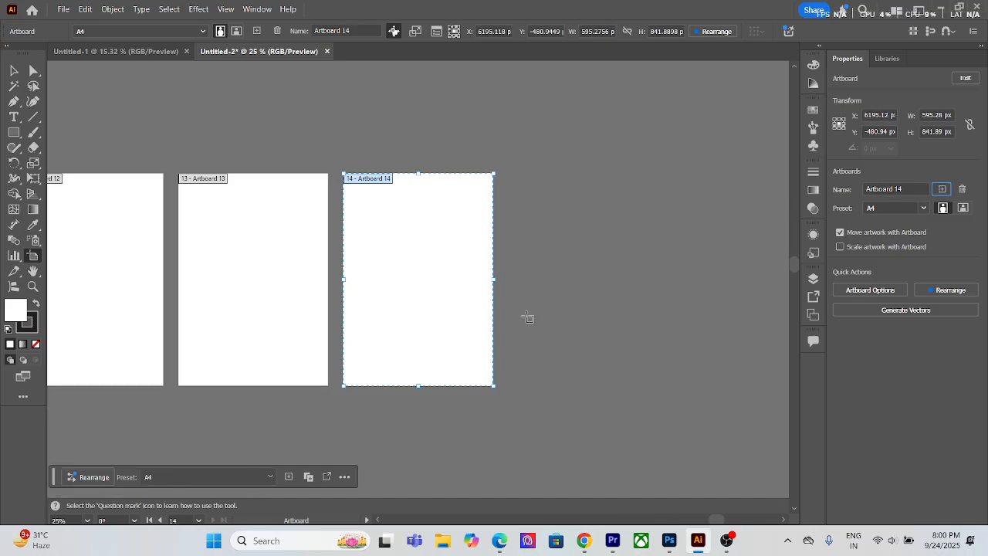
Step: Select Artboard 3 and add ten more A4 artboards to its right in the lower row, up to Artboard 24
scroll(301, 338, "down", 3)
left_click_drag(185, 330, 484, 303)
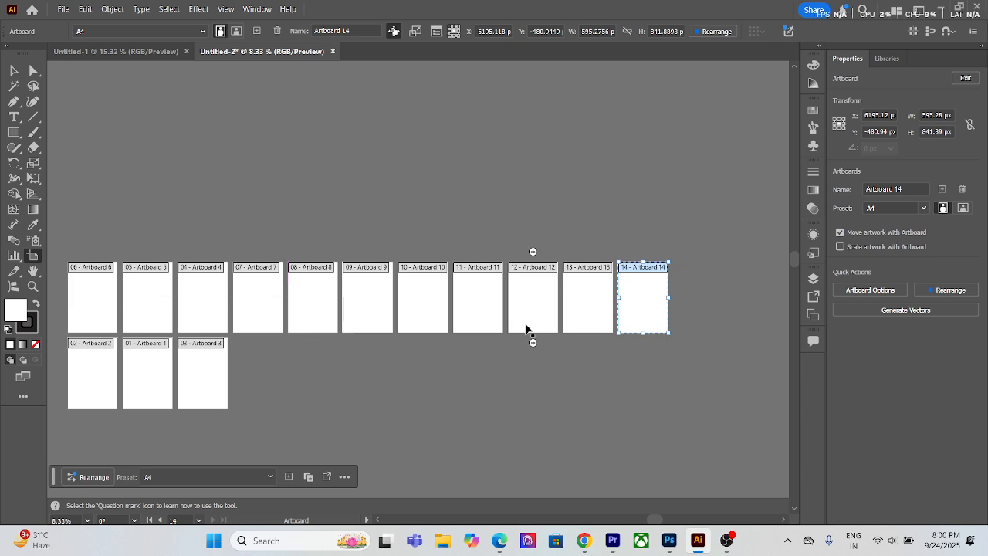
left_click(200, 373)
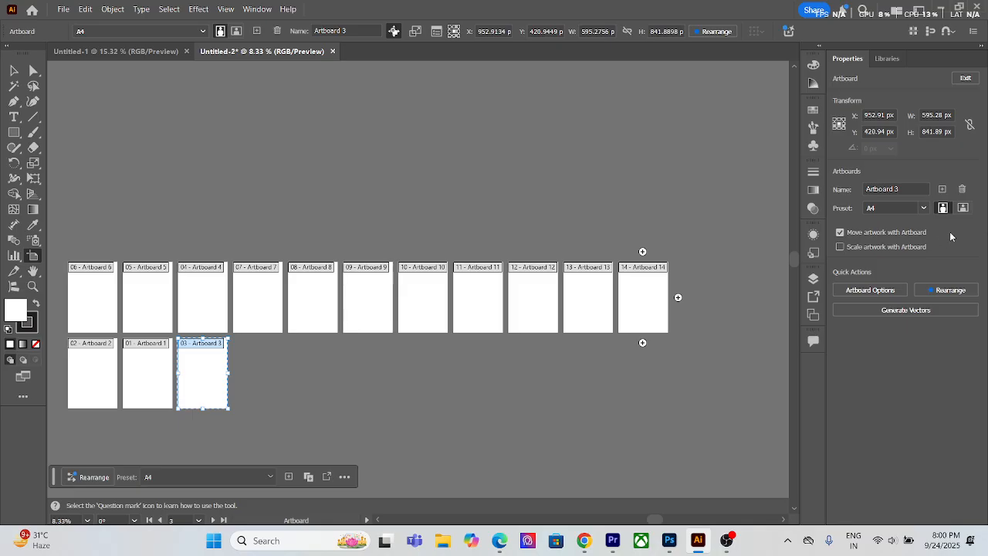
left_click(942, 189)
left_click(942, 190)
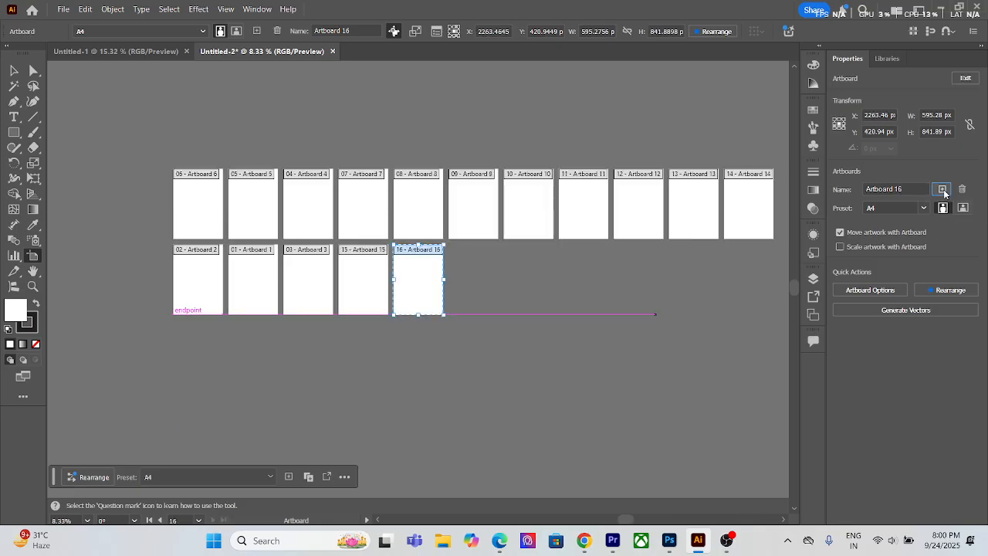
left_click(943, 190)
left_click(943, 190)
left_click(943, 189)
left_click(943, 190)
left_click(942, 189)
left_click(942, 190)
left_click(943, 190)
left_click(942, 190)
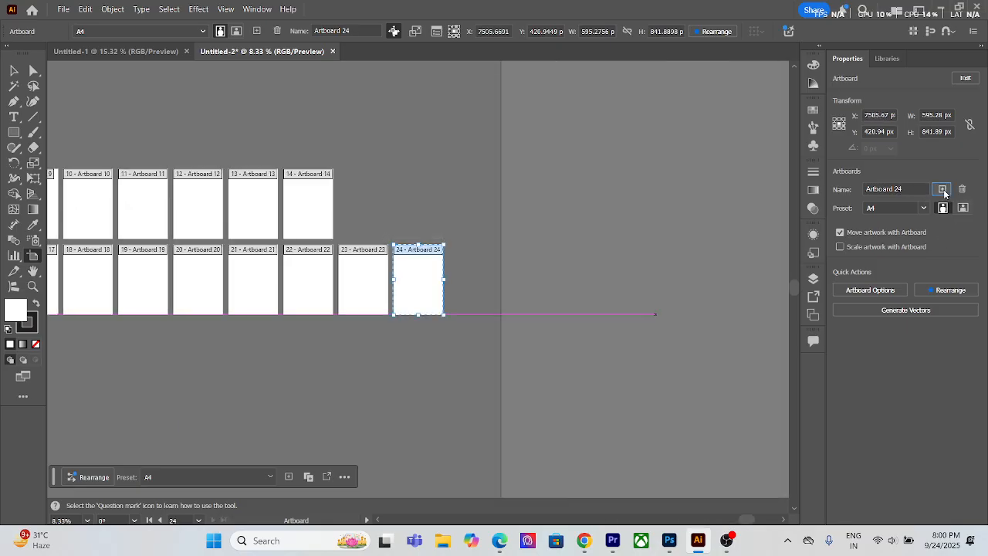
Step: Delete Artboards 24 and 23 from the end of the lower row and leave artboard editing
key("Delete")
key("Delete")
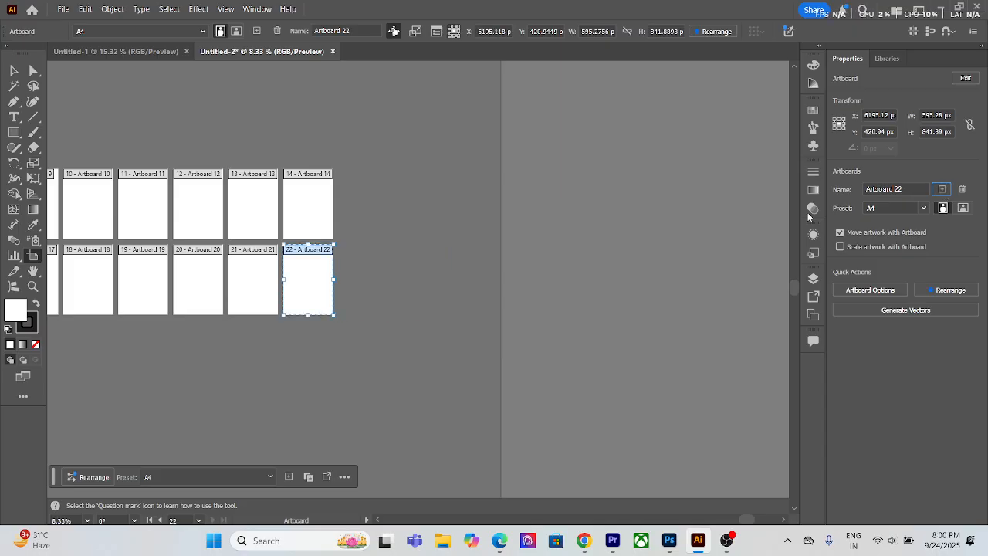
key("Escape")
left_click_drag(181, 261, 598, 291)
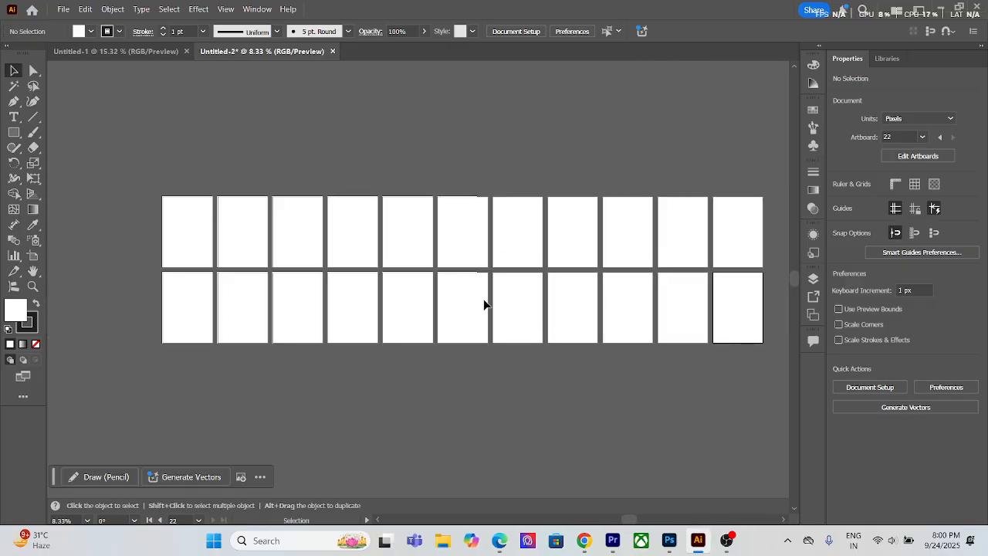
scroll(481, 304, "up", 1)
scroll(481, 304, "down", 1)
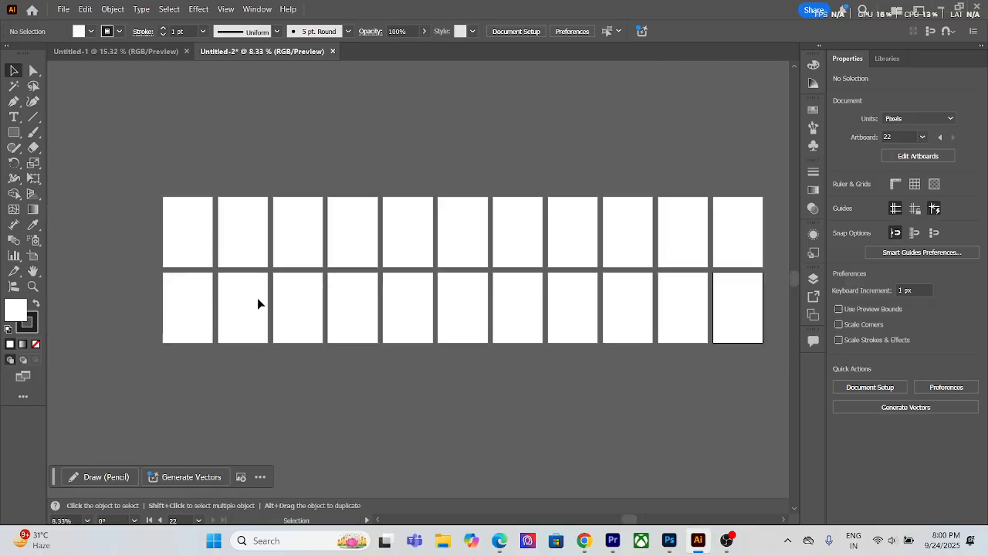
Step: Delete the whole lower row with the Artboard tool, starting with Artboards 2 and 22 and continuing with the nine between them
left_click(29, 255)
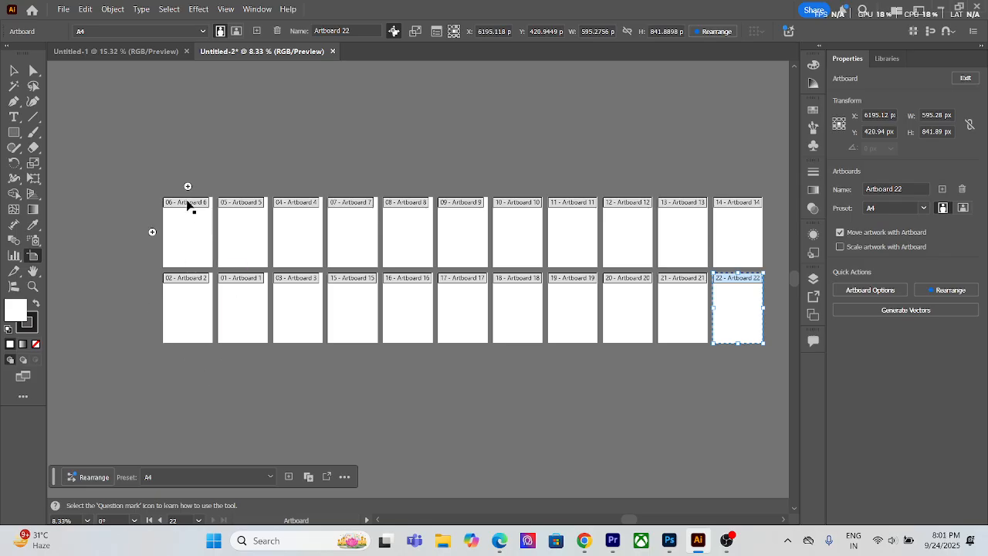
left_click_drag(164, 178, 713, 365)
key("ctrl+z")
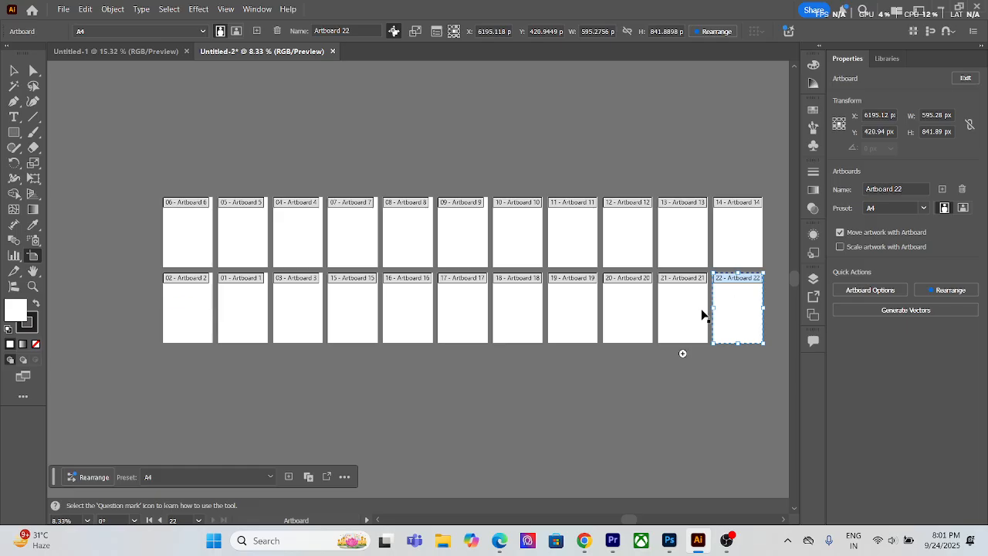
left_click(197, 328, "shift")
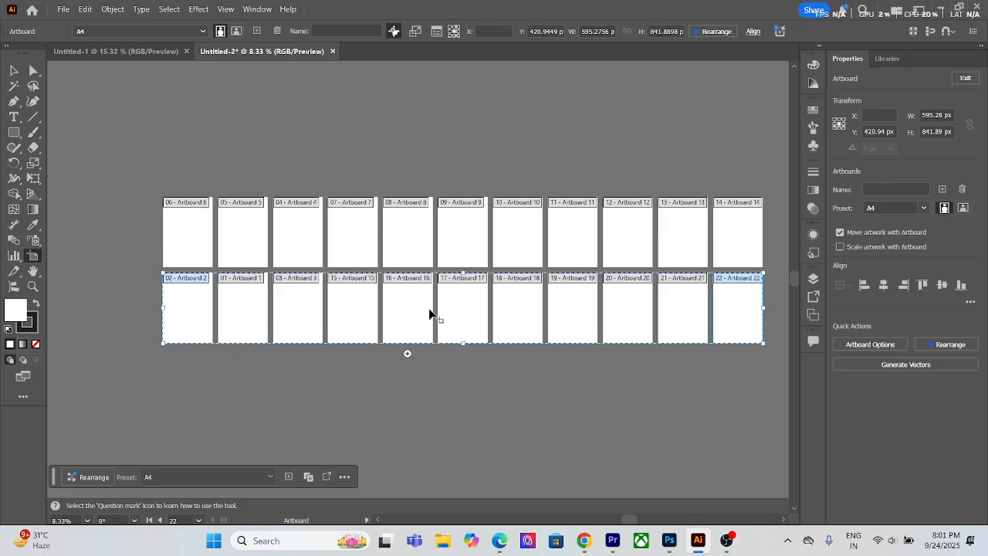
left_click(962, 189)
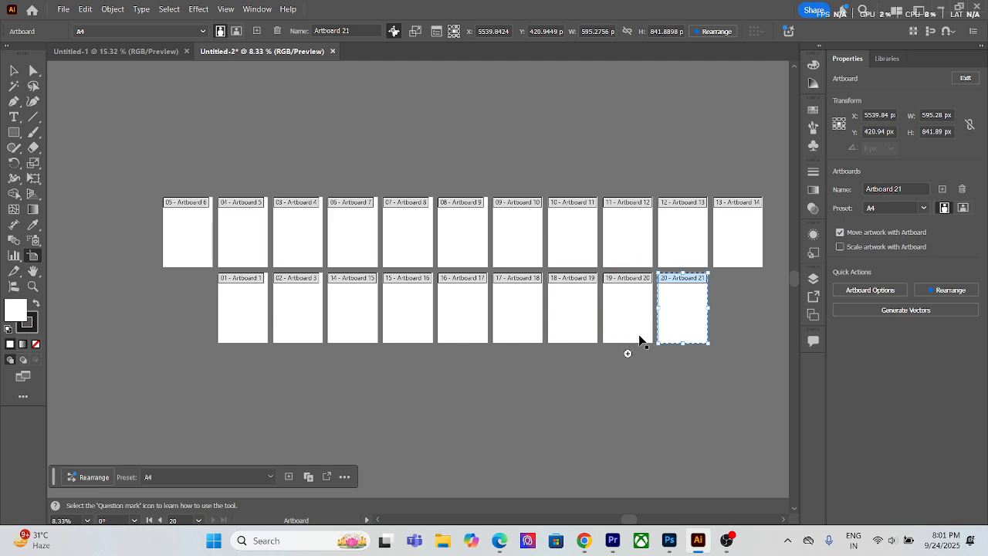
left_click_drag(628, 318, 249, 308)
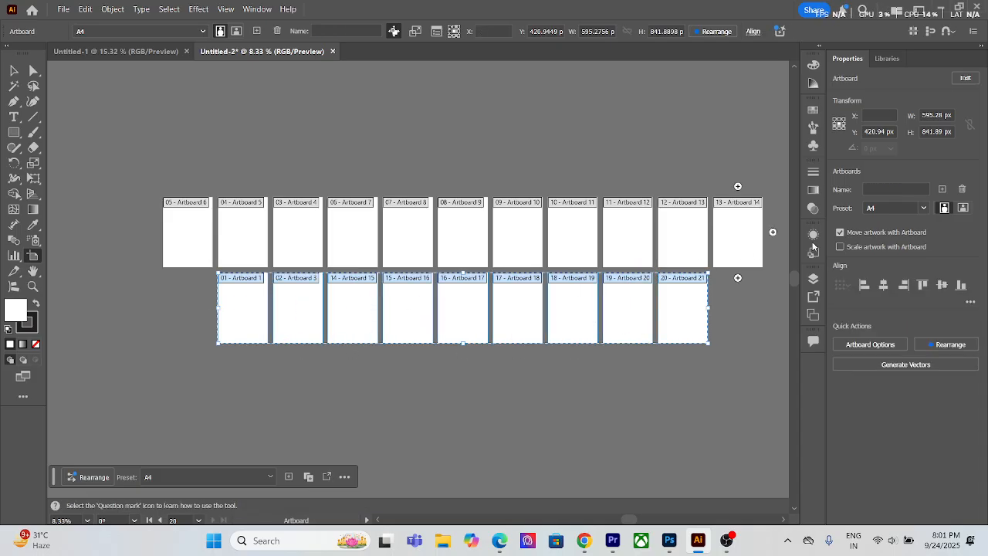
left_click(961, 189)
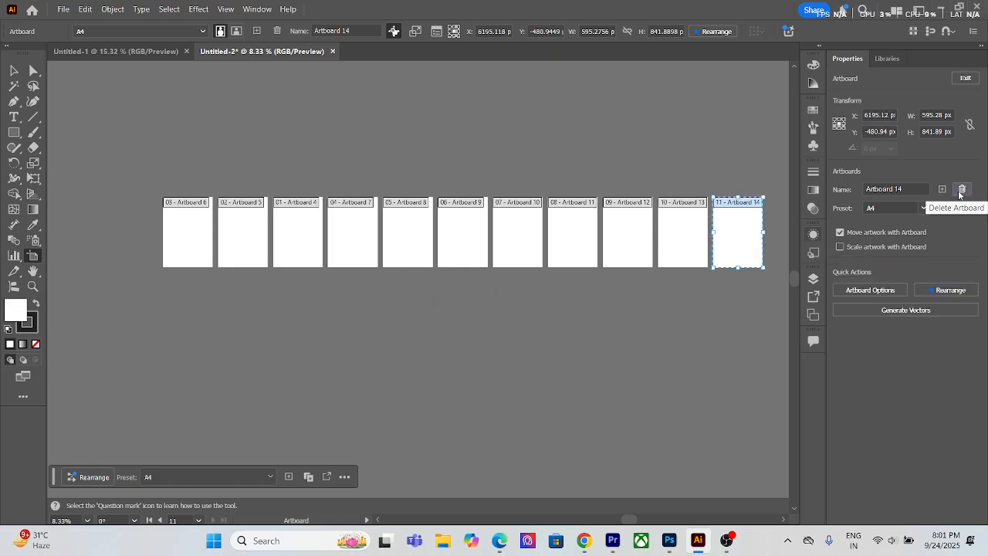
Step: Select every artboard in the remaining row except Artboard 6 and delete them together
left_click(689, 251, "shift")
left_click(647, 248, "shift")
left_click(584, 243, "shift")
left_click(518, 236, "shift")
left_click(448, 228, "shift")
left_click(407, 235, "shift")
left_click(331, 240, "shift")
left_click(306, 242, "shift")
left_click(263, 251, "shift")
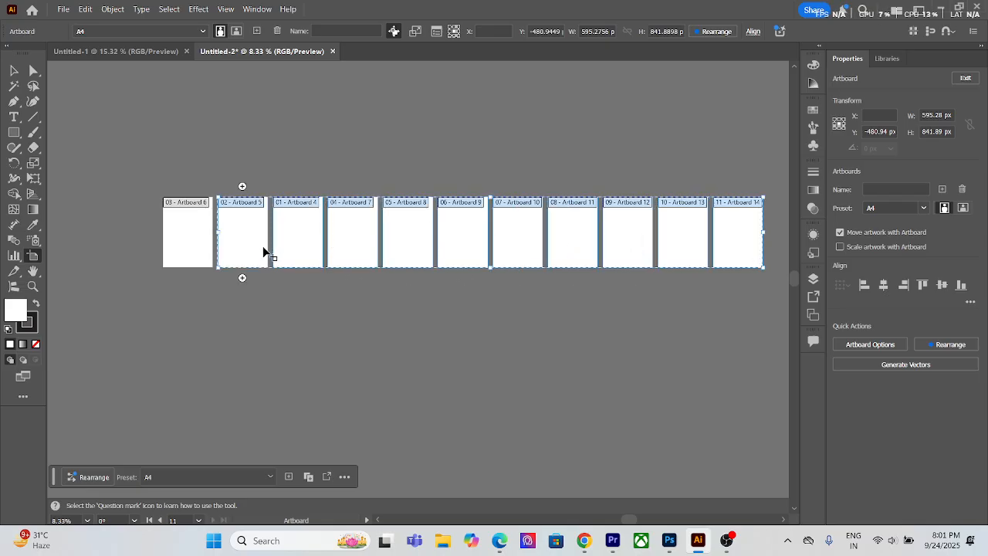
left_click(962, 188)
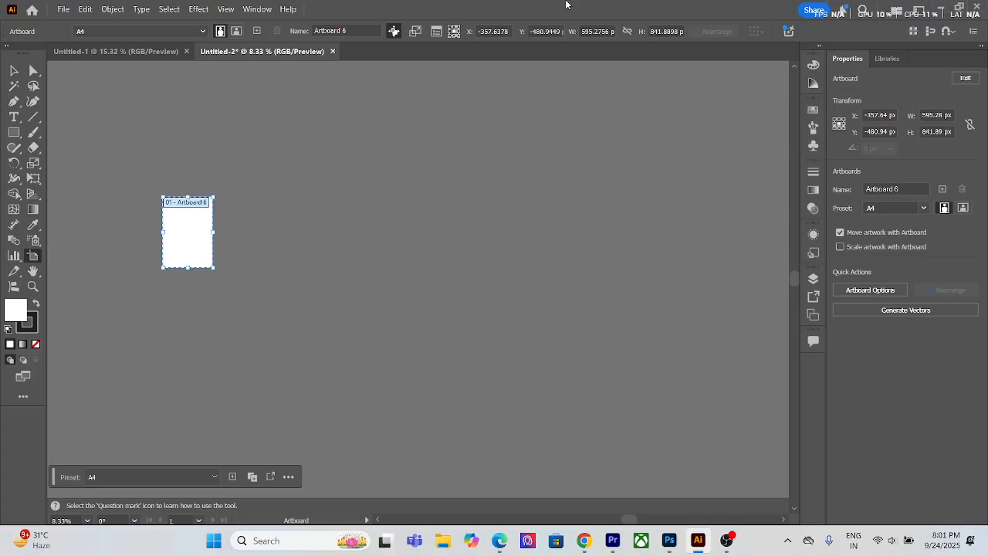
Step: Add an A4 artboard directly below Artboard 6
key("ctrl+0")
key("shift+o")
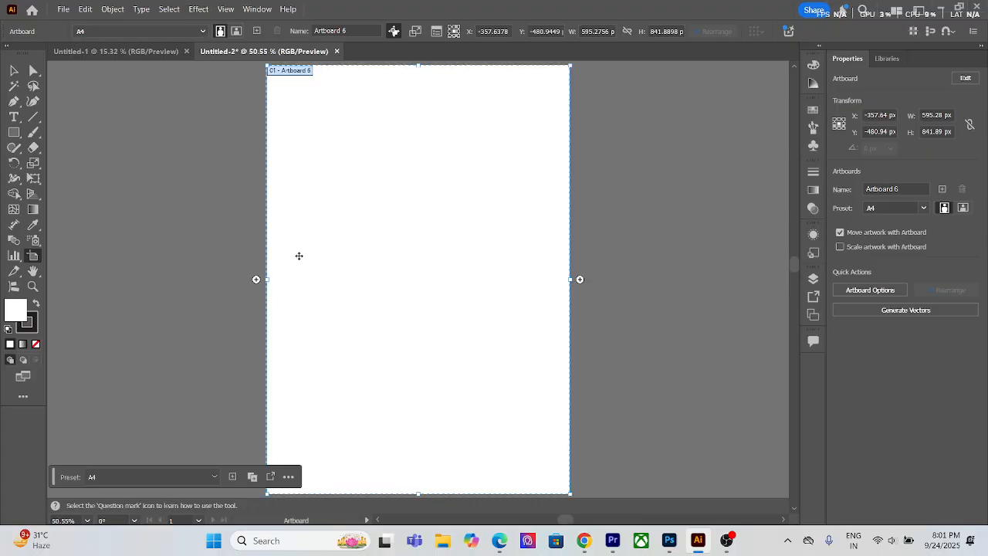
scroll(370, 265, "down", 5)
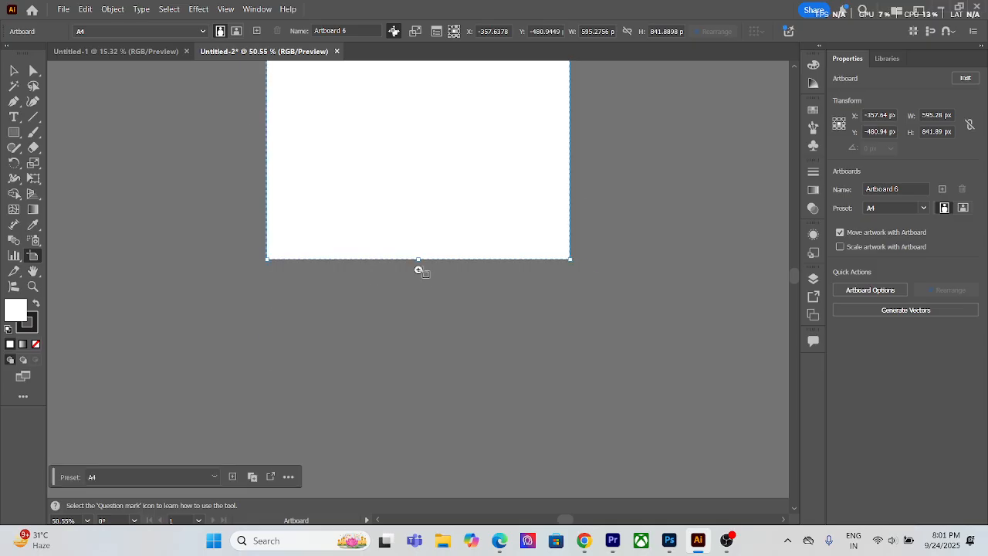
left_click(419, 270)
scroll(426, 285, "down", 3)
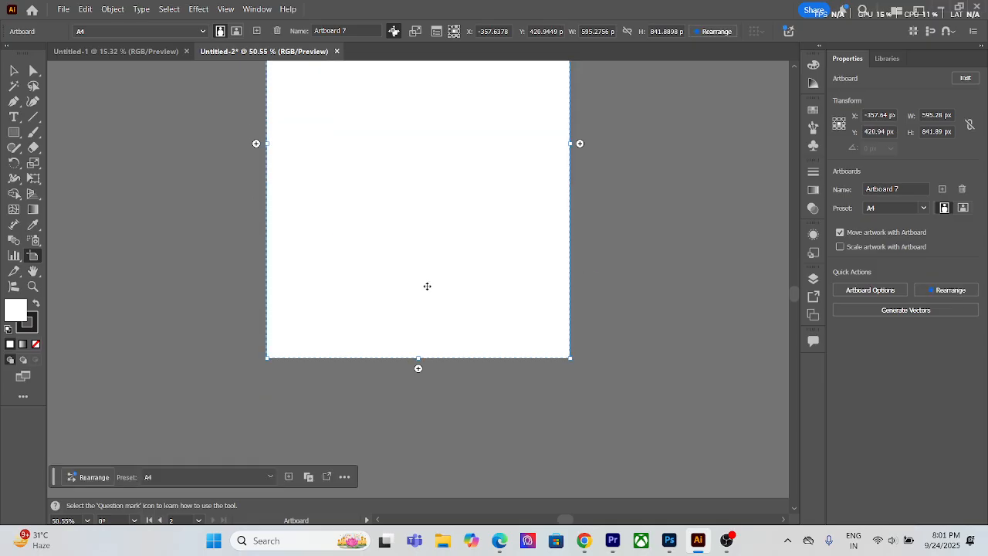
scroll(427, 287, "up", 4)
scroll(426, 286, "down", 2)
left_click(427, 289)
scroll(426, 285, "down", 2)
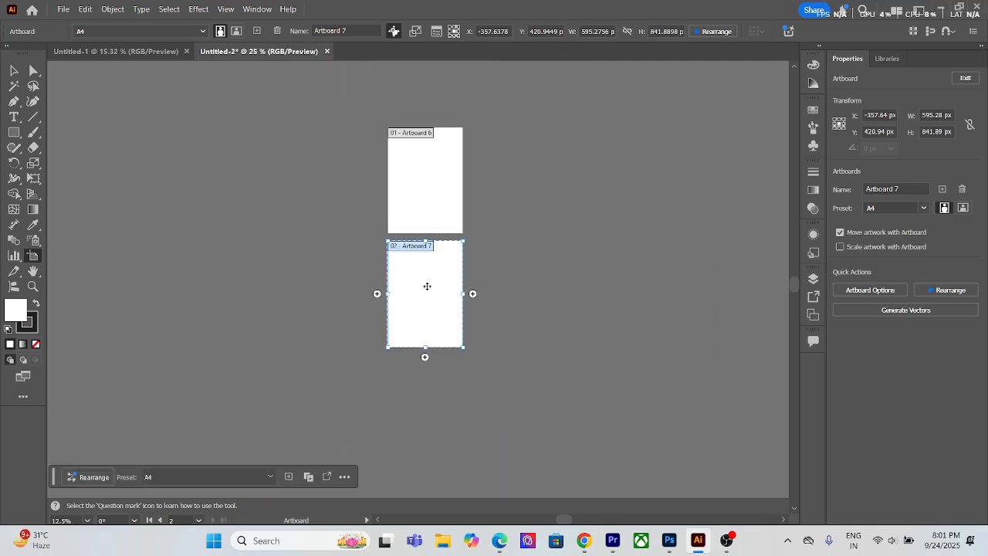
scroll(426, 285, "up", 3)
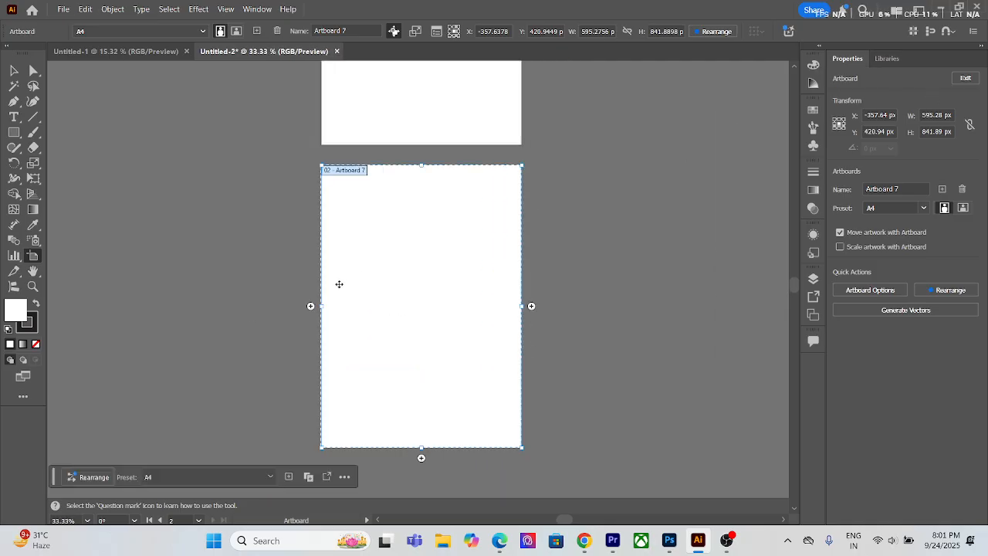
scroll(381, 300, "up", 3)
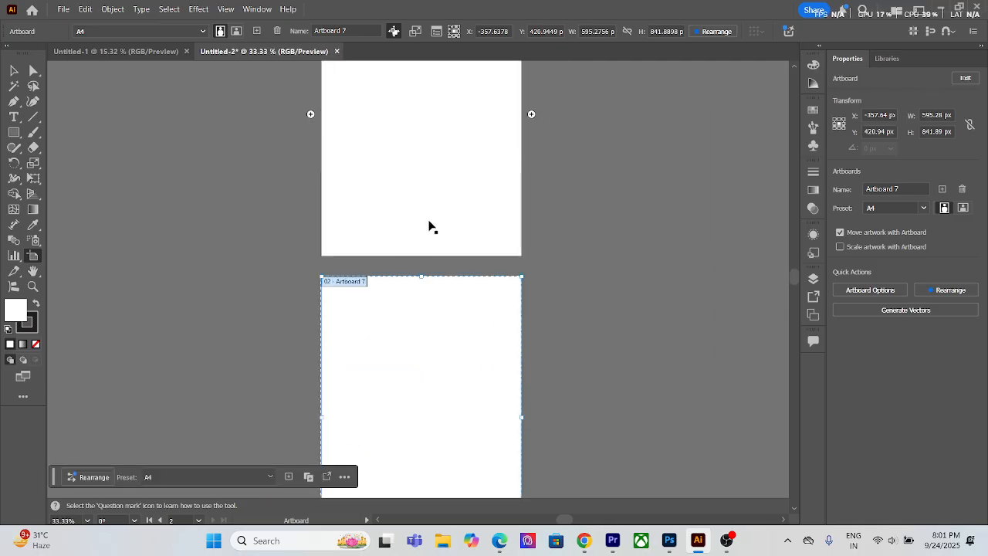
Step: Leave artboard editing with the Selection tool and view the document's layers briefly
left_click(14, 70)
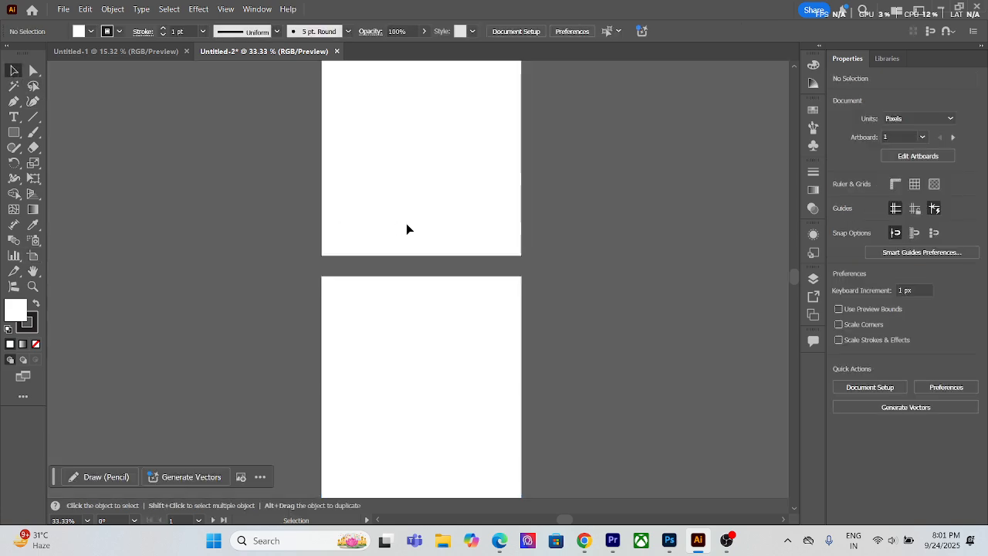
key("F7")
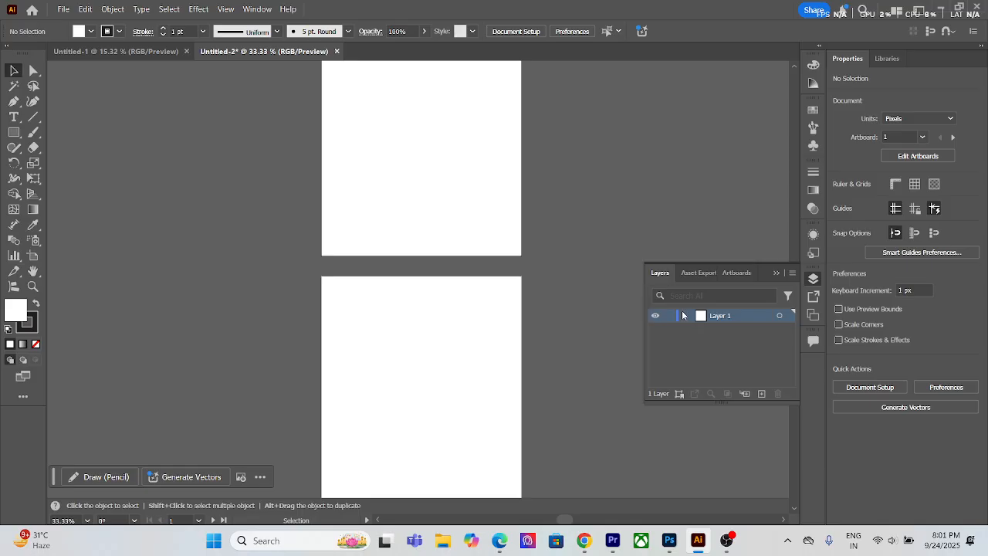
left_click(776, 272)
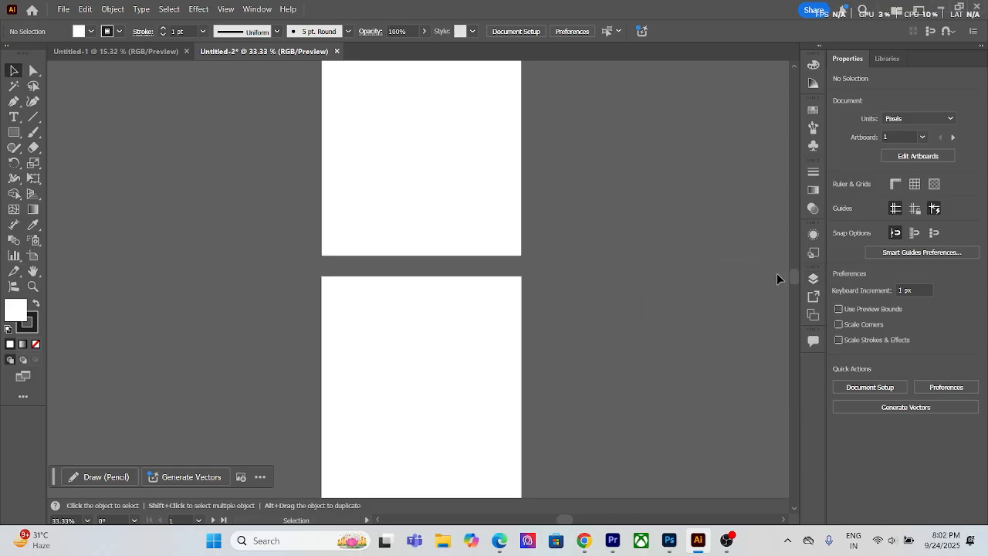
scroll(695, 282, "up", 1)
left_click(815, 283)
left_click(816, 284)
scroll(248, 274, "up", 2)
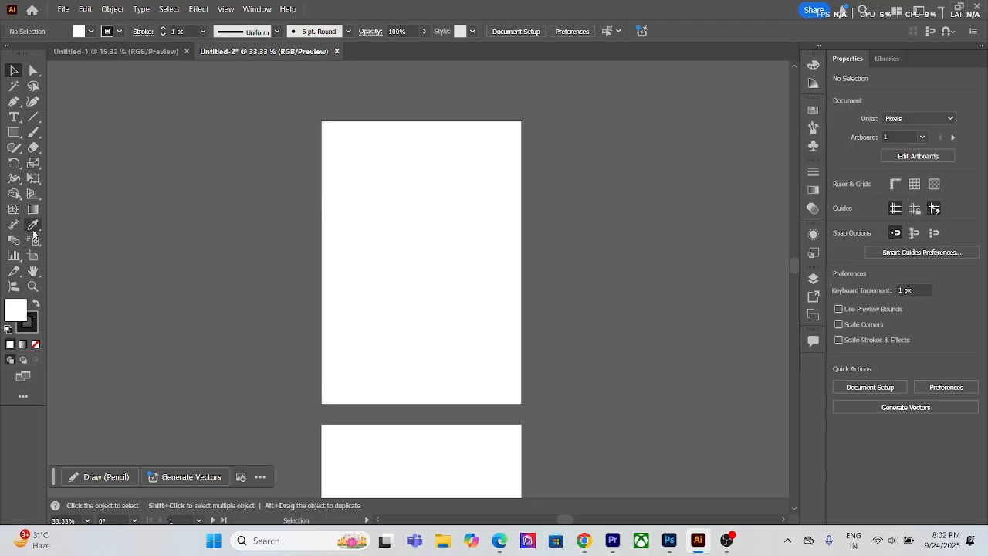
Step: Try the A3 preset on Artboard 6 with the Artboard tool and undo the size change
left_click(33, 256)
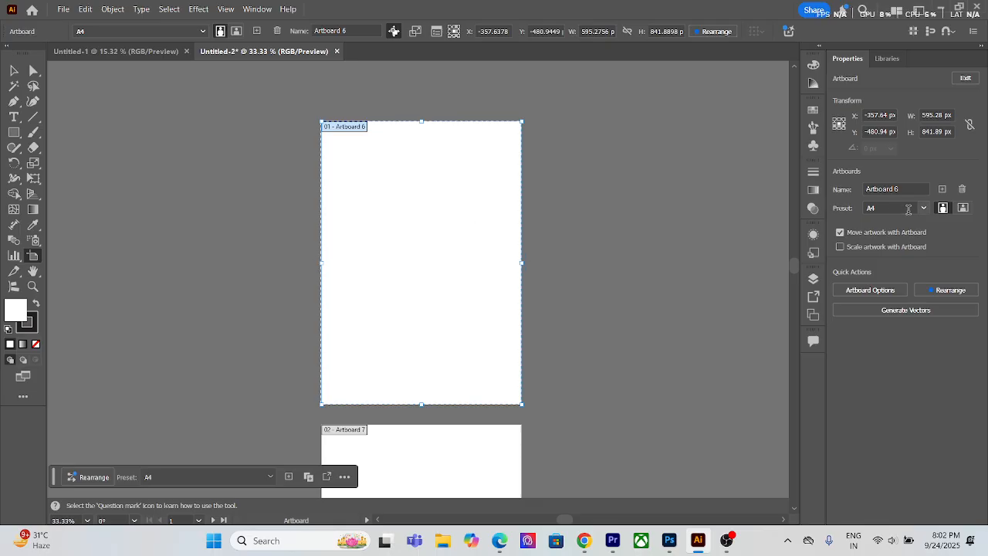
left_click(923, 207)
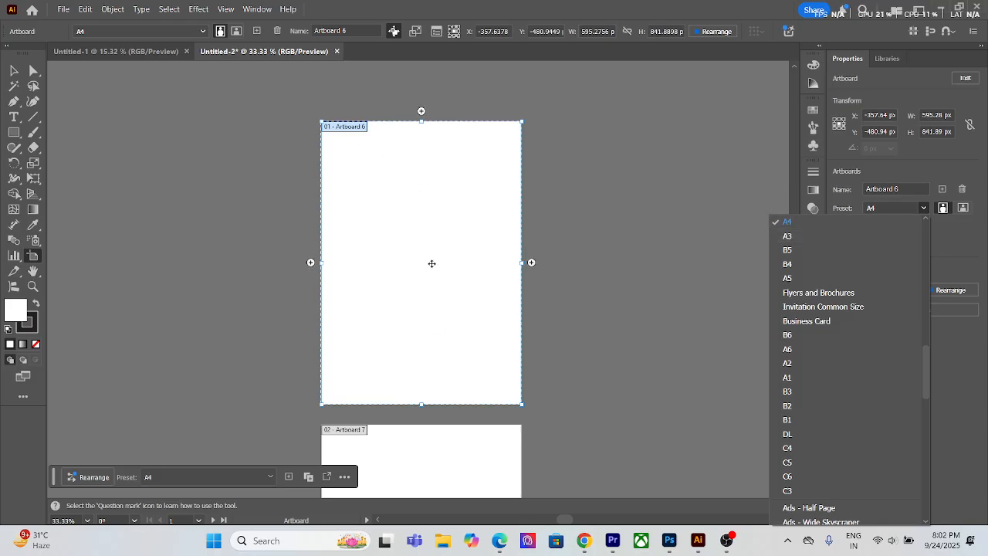
left_click(806, 236)
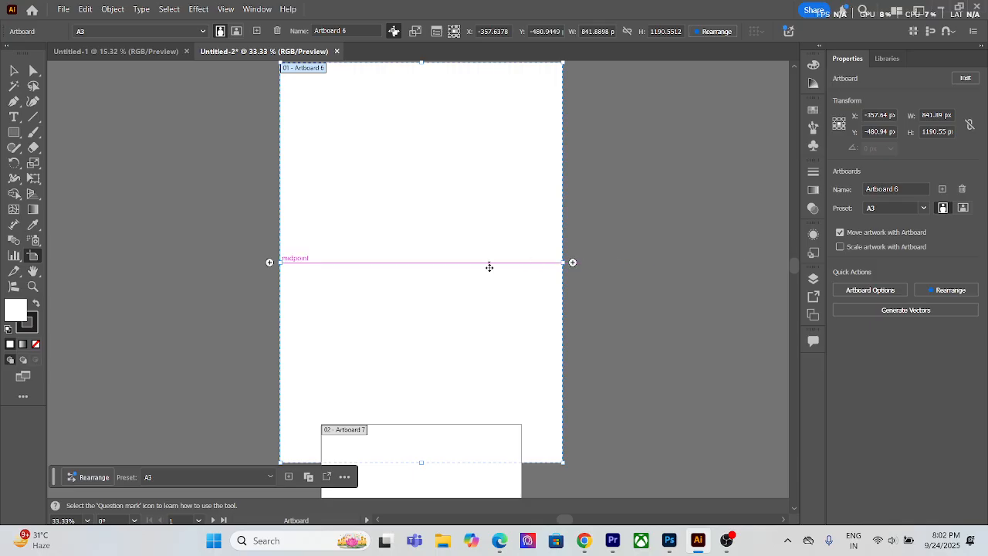
scroll(499, 349, "down", 3)
scroll(499, 348, "up", 2)
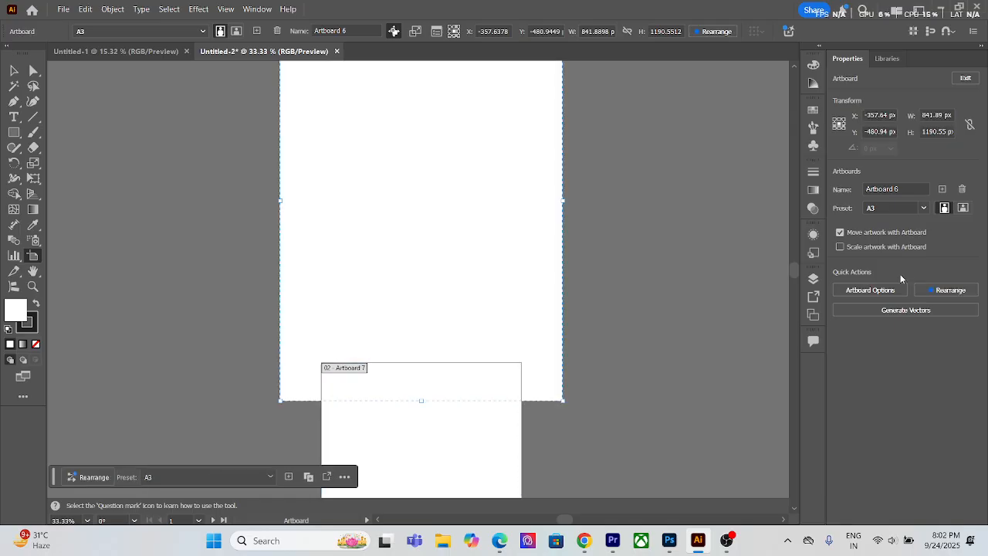
key("ctrl+z")
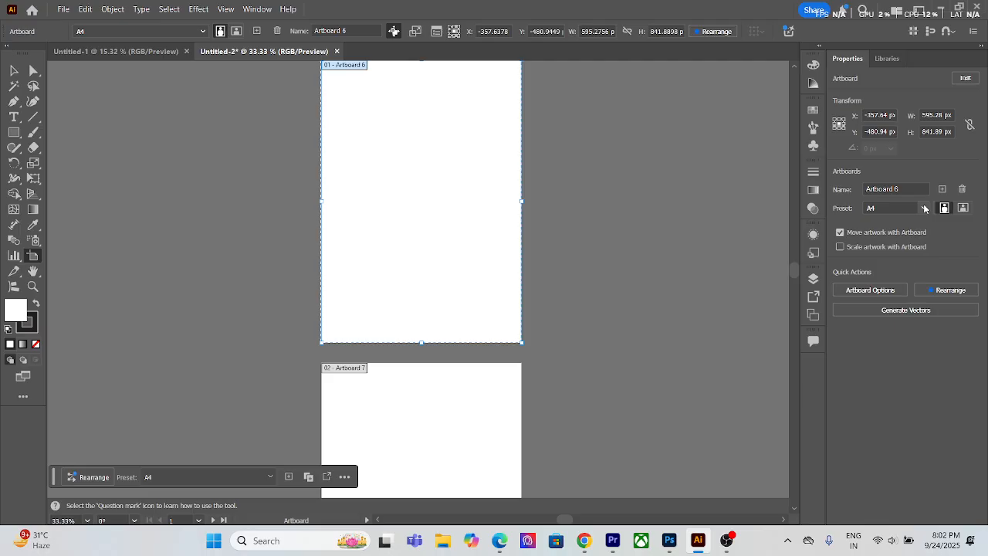
Step: Set Artboard 6's reference point to its middle right and increase its height to 845 px and on up to 898 px
scroll(428, 232, "up", 1)
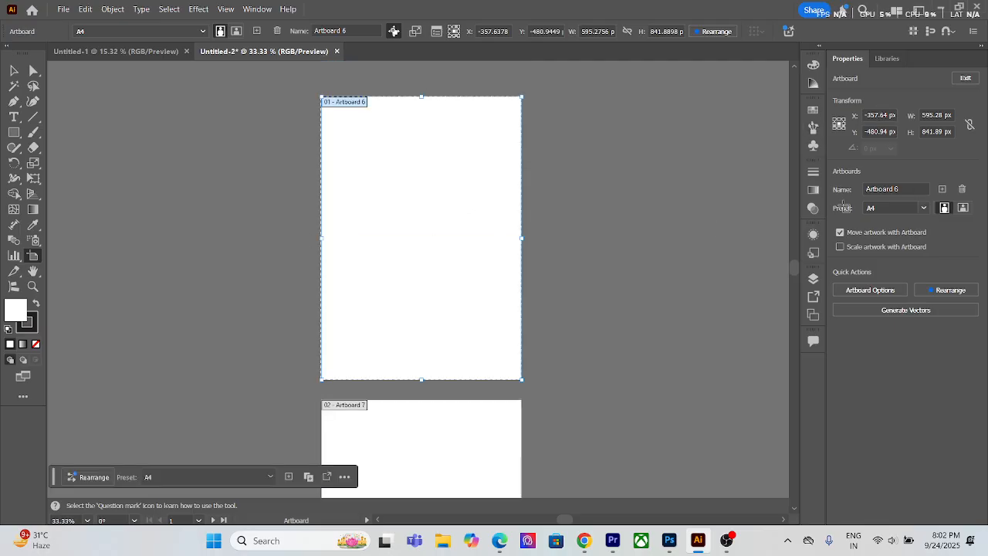
left_click(844, 123)
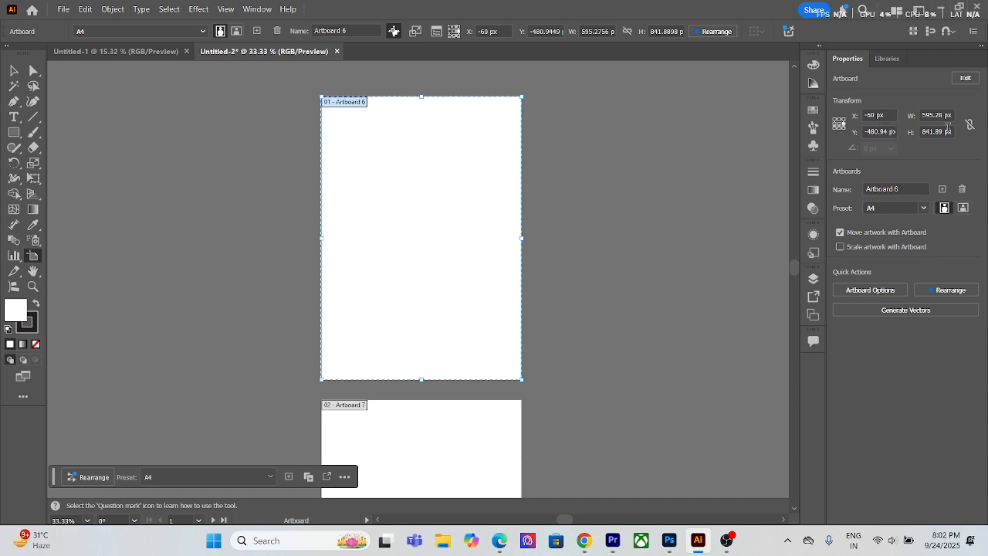
left_click_drag(949, 131, 920, 132)
type("845")
key("Return")
key("Up")
key("Up")
key("Up")
key("Up")
key("Up")
key("Up")
key("Up")
key("Up")
key("Up")
key("Up")
key("Up")
key("Up")
key("Up")
key("Up")
key("Up")
key("Up")
key("Up")
key("Up")
key("Up")
key("Up")
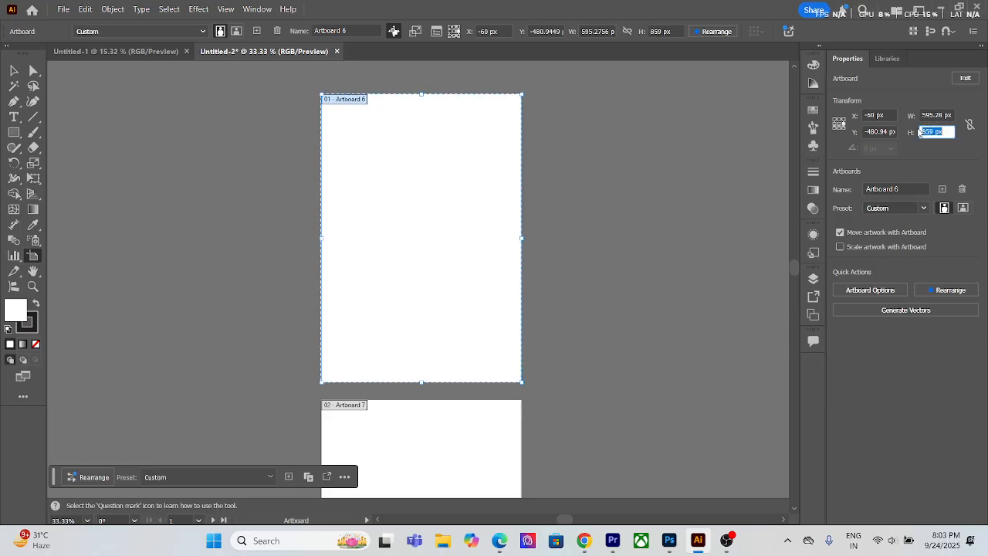
key("Up")
key("Up")
key("Up")
key("Up")
key("Up")
key("Up")
key("Up")
key("Up")
key("Up")
key("Up")
key("Up")
key("Up")
key("Up")
key("Up")
key("Up")
key("Up")
key("Up")
key("Up")
key("Up")
key("Up")
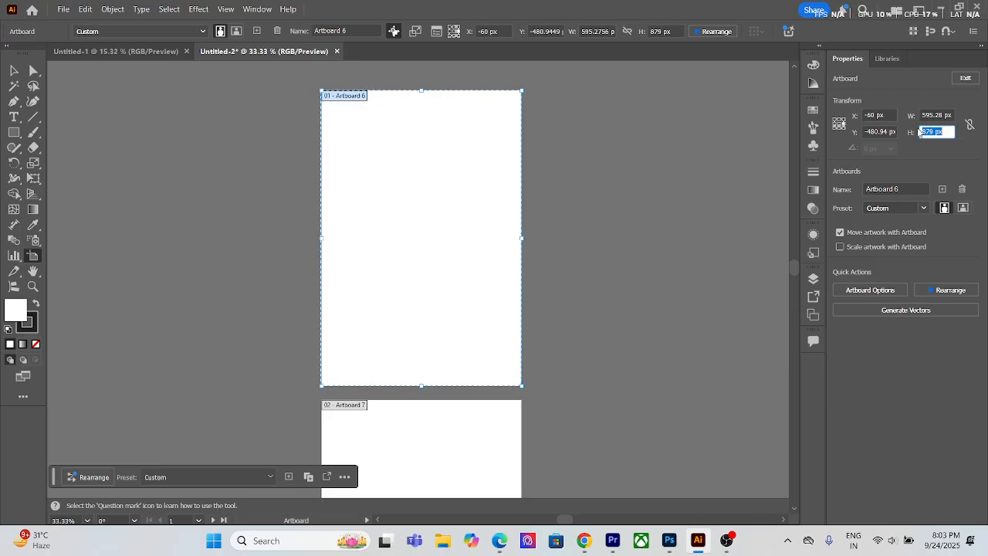
key("Up")
key("Up")
key("Up")
key("Up")
key("Up")
key("Up")
key("Up")
key("Up")
key("Up")
key("Up")
key("Up")
key("Up")
key("Up")
key("Up")
key("Up")
key("Up")
key("Up")
key("Up")
key("Up")
key("Up")
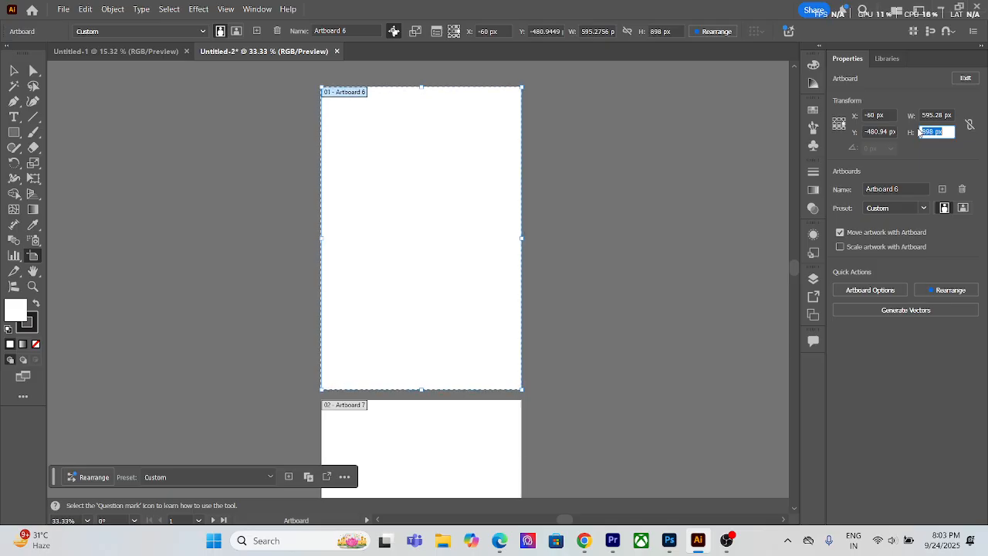
Step: Increase Artboard 6's height to 908 px
key("Down")
key("Down")
key("Down")
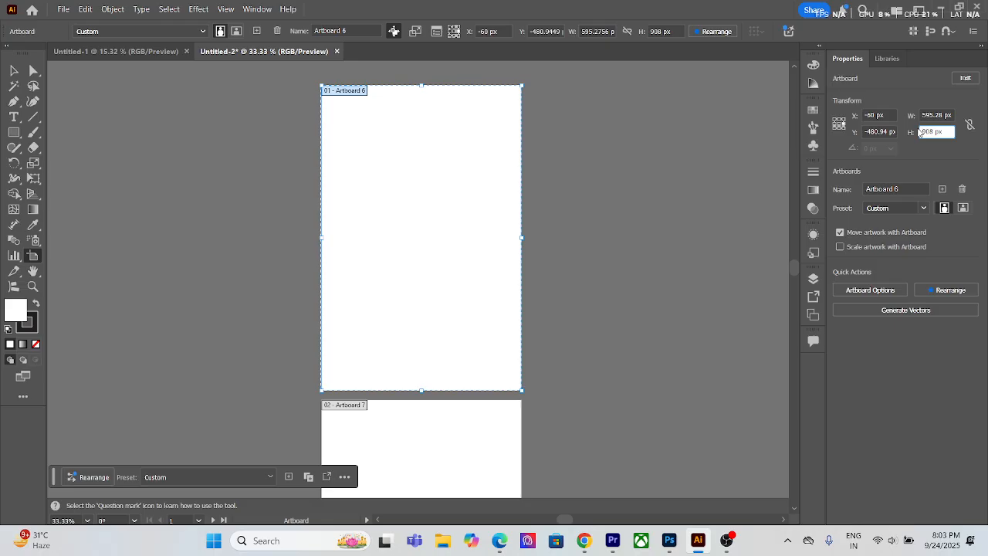
key("Return")
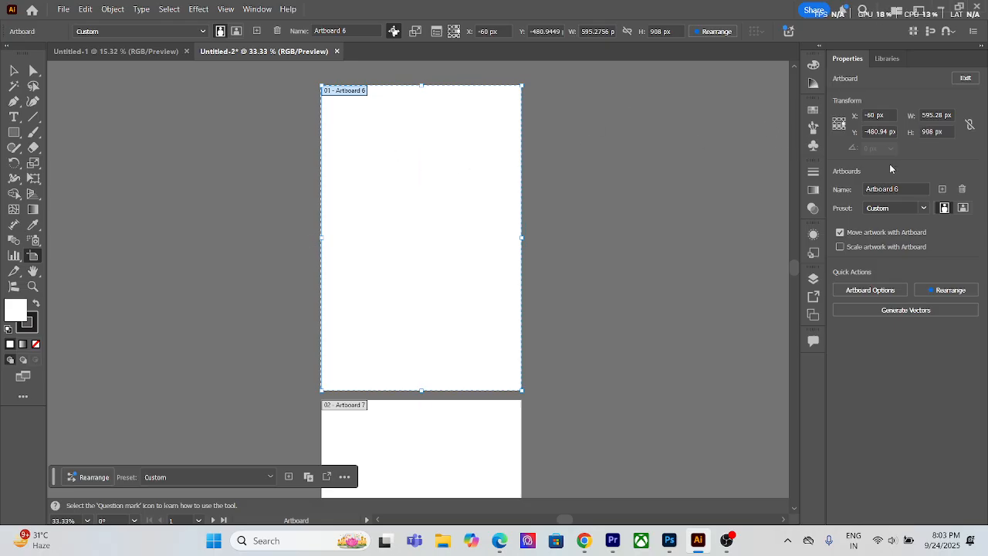
Step: Widen Artboard 6 from its middle-right reference point to a width of 644 px
left_click(954, 115)
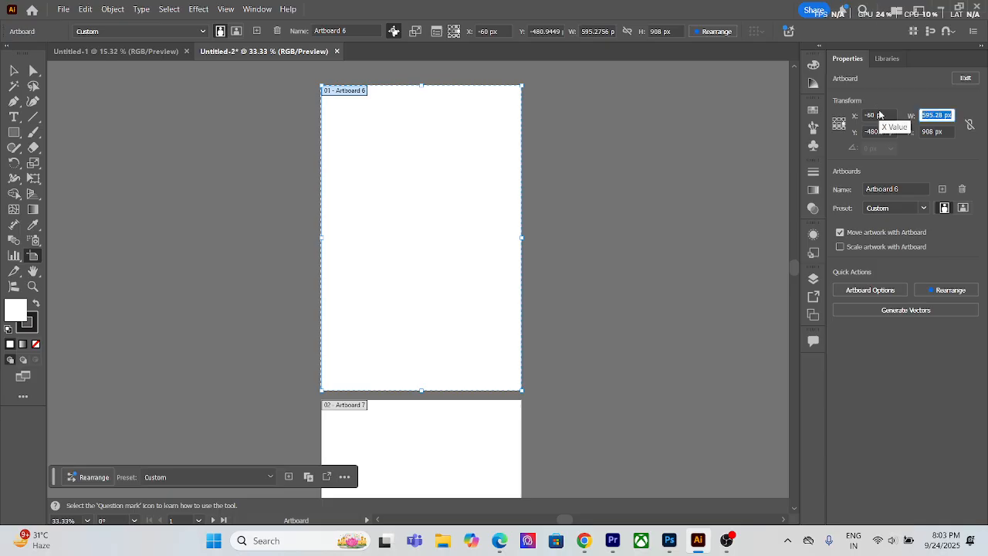
key("Up")
key("Up")
key("Up")
key("Up")
key("Up")
key("Up")
key("Up")
key("Up")
key("Up")
key("Up")
key("Up")
key("Up")
key("Up")
key("Up")
key("Up")
key("Up")
key("Up")
key("Up")
key("Up")
key("Up")
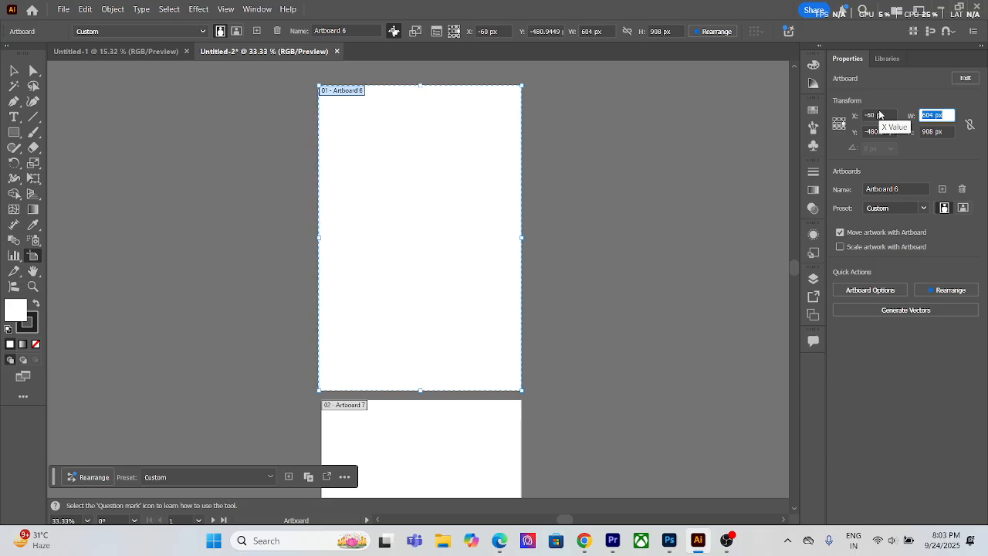
key("Up")
key("Up")
key("Up")
key("Up")
key("Up")
key("Up")
key("Up")
key("Up")
key("Up")
key("Up")
key("Up")
key("Up")
key("Up")
key("Up")
key("Up")
key("Up")
key("Up")
key("Up")
key("Up")
key("Up")
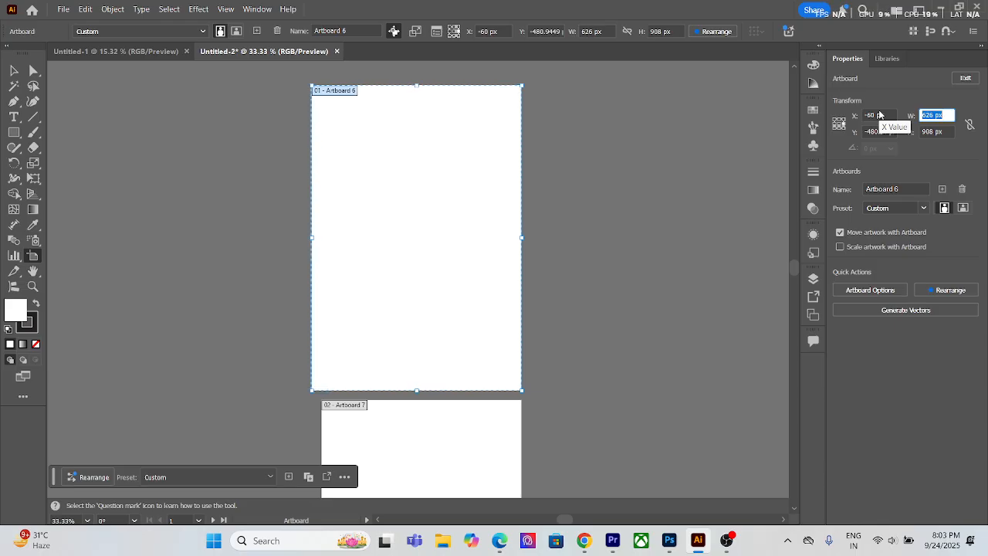
key("Up")
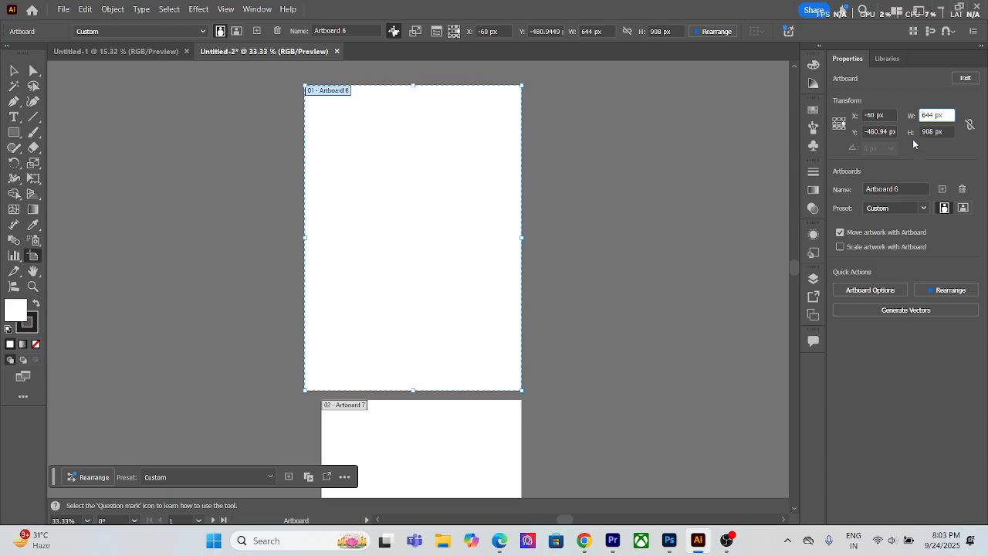
Step: Shift Artboard 6 horizontally by raising its X position step by step to 27 px
left_click(880, 115)
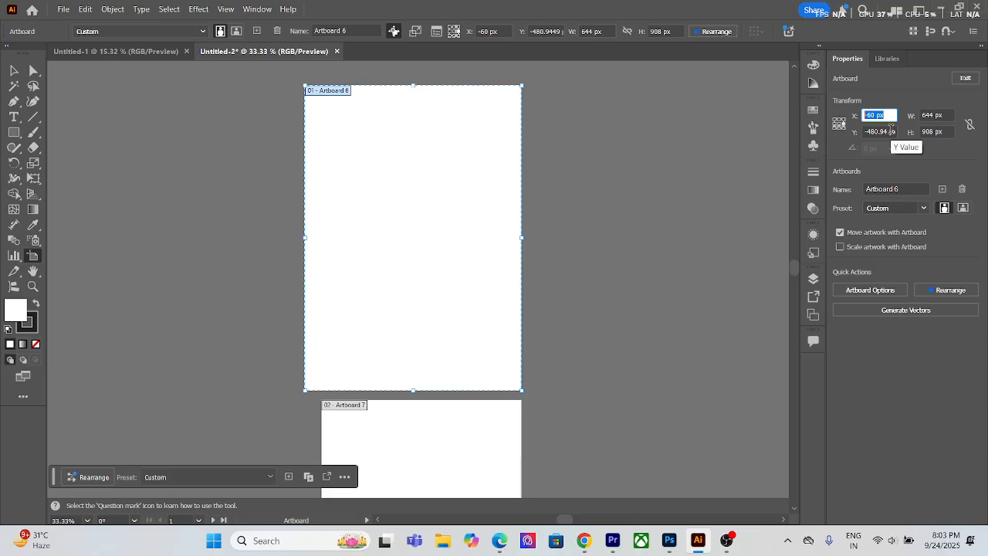
key("Up")
key("Up")
key("Up")
key("Up")
key("Up")
key("Up")
key("Up")
key("Up")
key("Up")
key("Up")
key("Up")
key("Up")
key("Up")
key("Up")
key("Up")
key("Up")
key("Up")
key("Up")
key("Up")
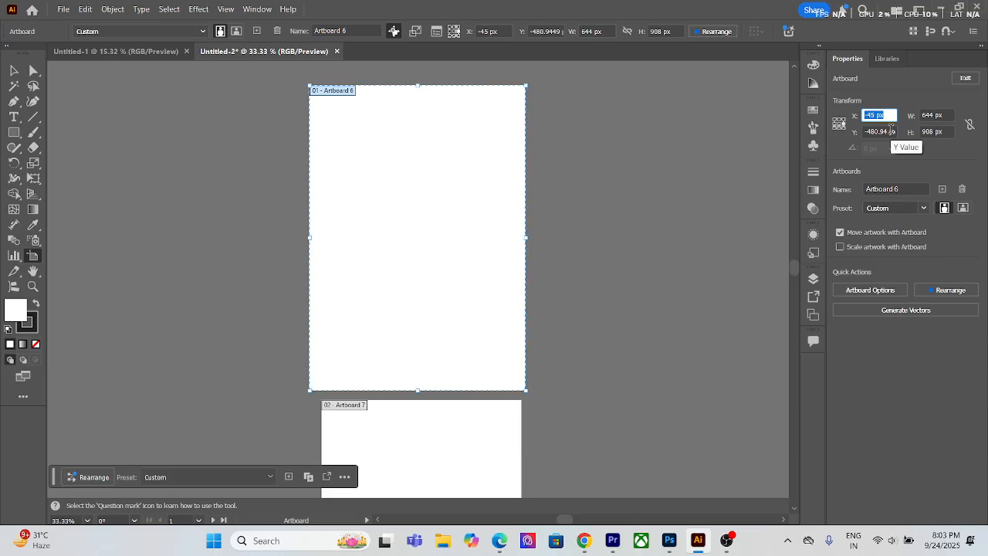
key("Up")
key("Up")
key("Up")
key("Up")
key("Up")
key("Up")
key("Up")
key("Up")
key("Up")
key("Up")
key("Up")
key("Up")
key("Up")
key("Up")
key("Up")
key("Up")
key("Up")
key("Up")
key("Up")
key("Up")
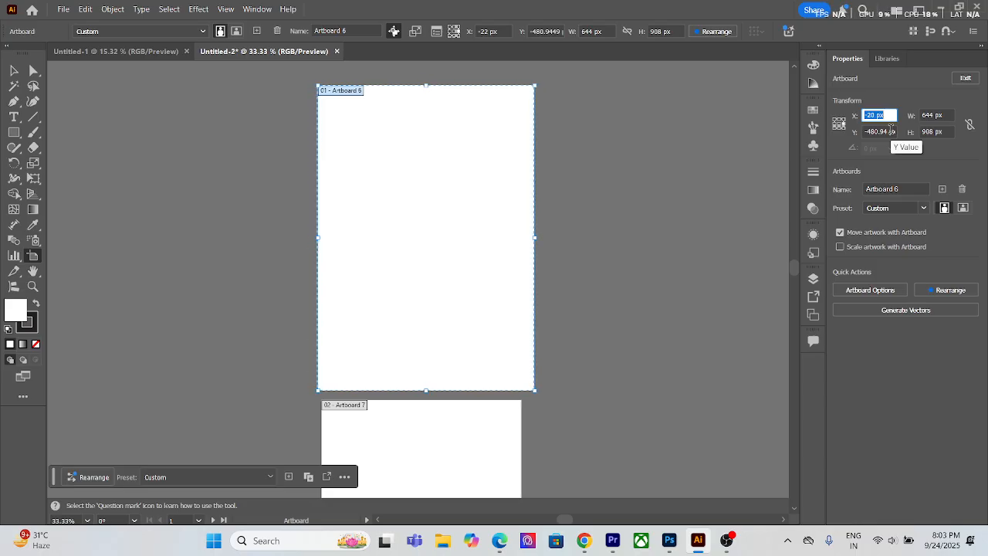
key("Up")
key("Up")
key("Up")
key("Up")
key("Up")
key("Up")
key("Up")
key("Up")
key("Up")
key("Up")
key("Up")
key("Up")
key("Up")
key("Up")
key("Up")
key("Up")
key("Up")
key("Up")
key("Up")
key("Up")
key("Up")
key("Up")
key("Up")
key("Up")
key("Up")
key("Up")
key("Up")
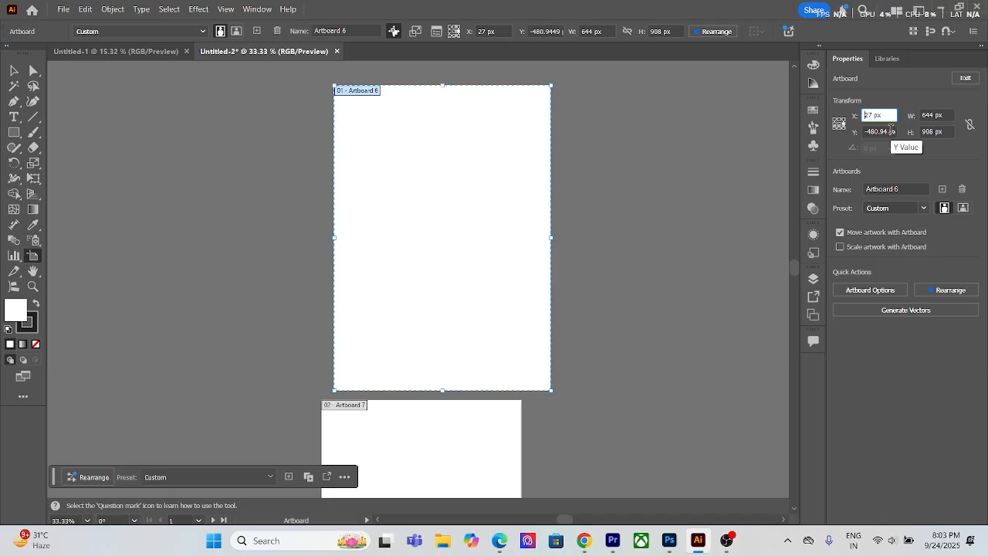
Step: Move Artboard 6 back by lowering its X position to -32 px, and leave artboard editing
key("Down")
key("Down")
key("Down")
key("Down")
key("Down")
key("Down")
key("Down")
key("Down")
key("Down")
key("Down")
key("Down")
key("Down")
key("Down")
key("Down")
key("Down")
key("Down")
key("Down")
key("Down")
key("Down")
key("Down")
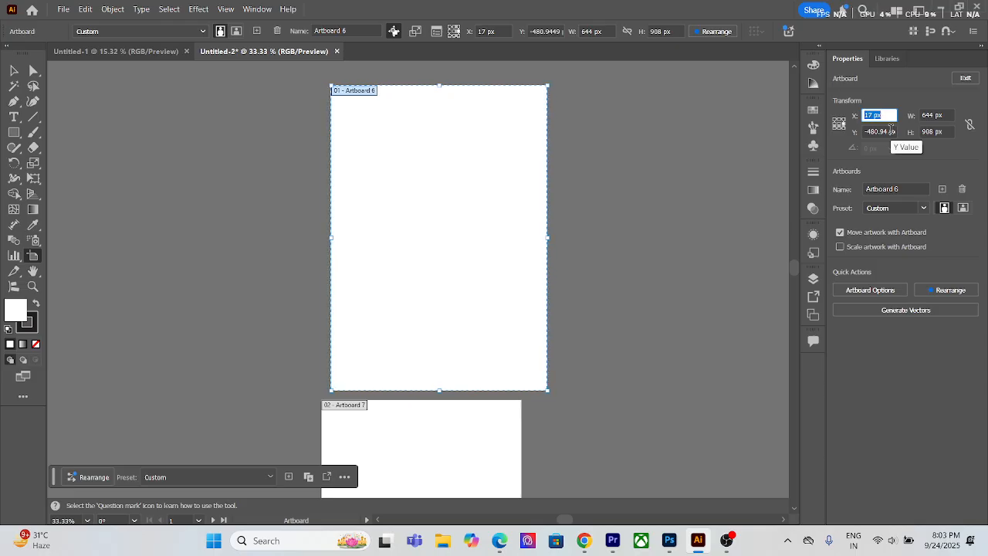
key("Down")
key("Down")
key("Down")
key("Down")
key("Down")
key("Down")
key("Down")
key("Down")
key("Down")
key("Down")
key("Down")
key("Down")
key("Down")
key("Down")
key("Down")
key("Down")
key("Down")
key("Down")
key("Down")
key("Down")
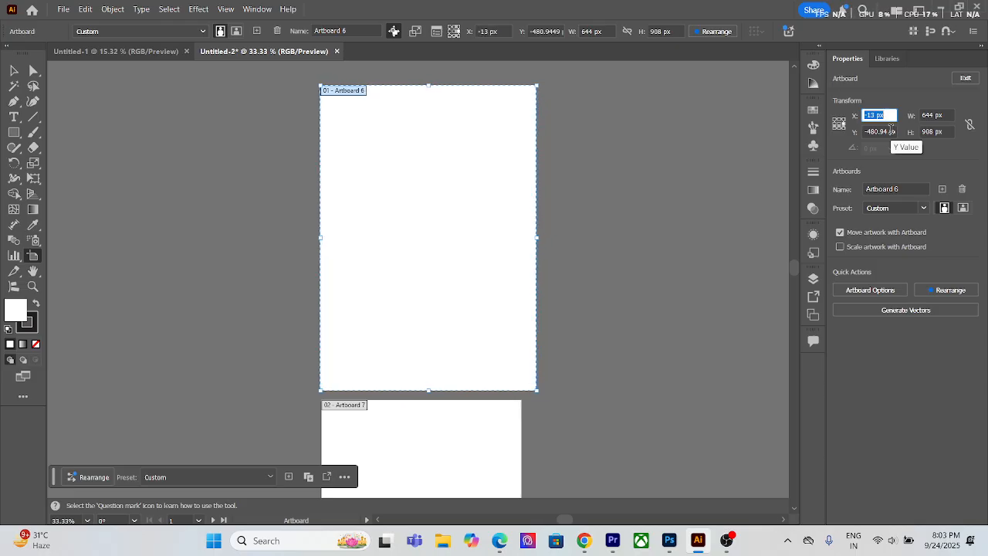
key("Down")
key("Down")
key("Down")
key("Down")
key("Down")
key("Down")
key("Down")
key("Down")
key("Down")
key("Down")
key("Down")
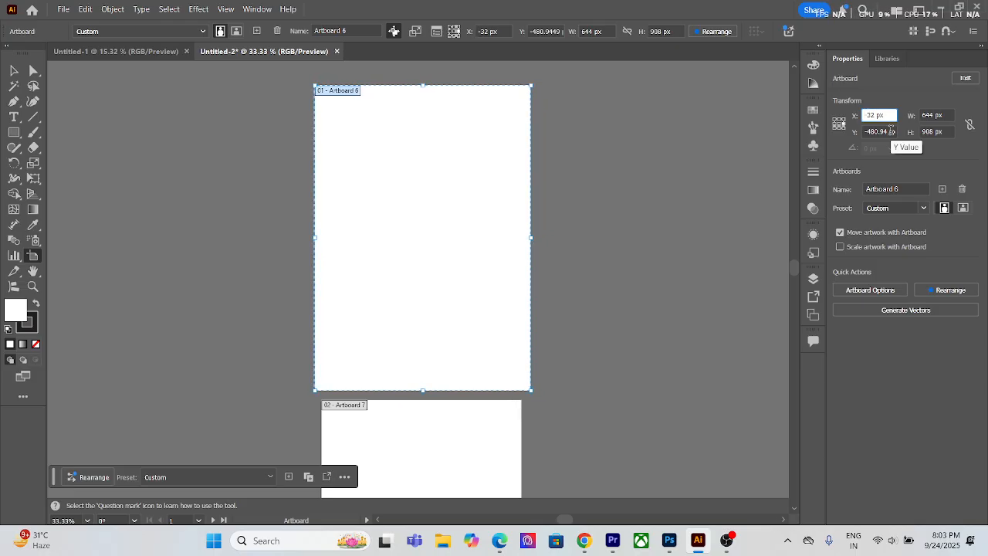
left_click(892, 131)
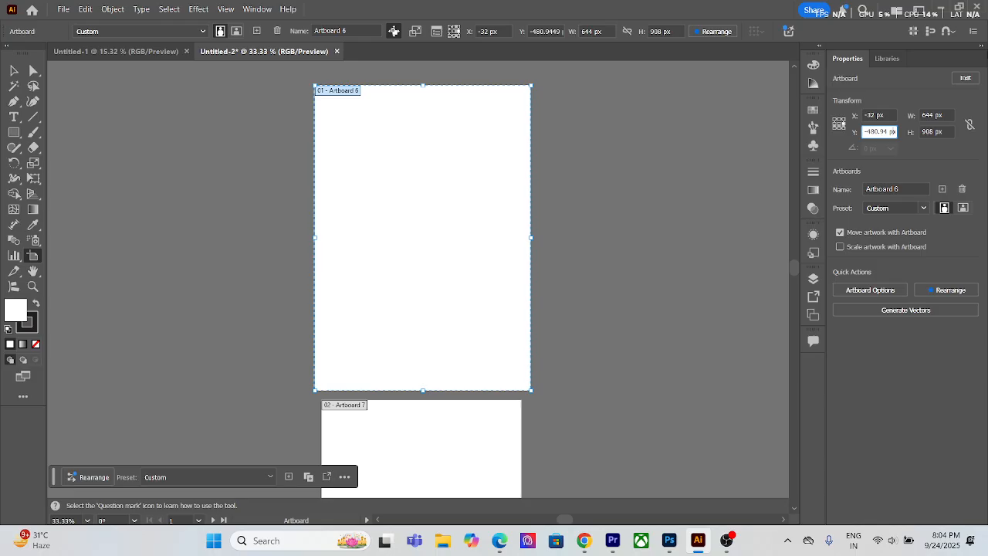
left_click(14, 70)
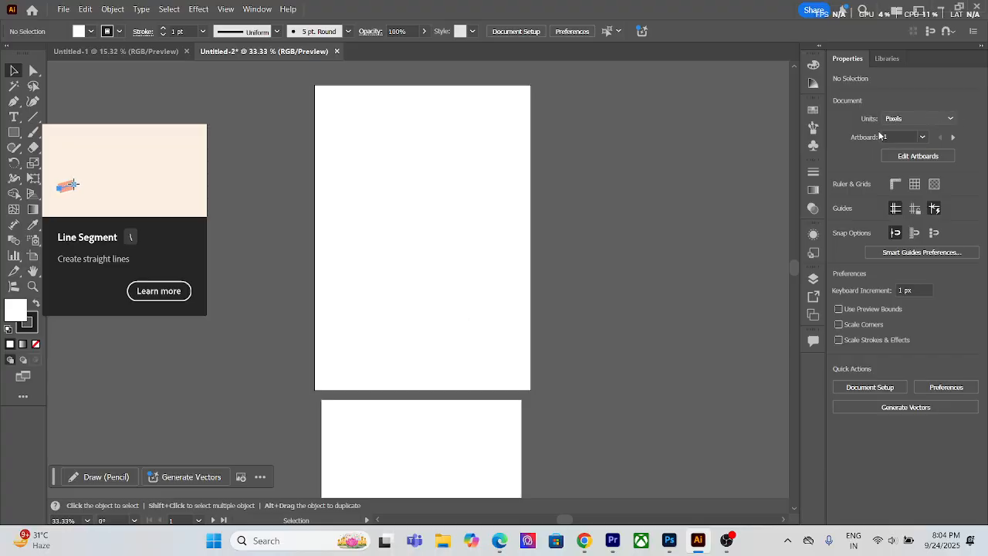
Step: Delete Artboard 6 with the Artboard tool and return to the Selection tool
left_click(34, 256)
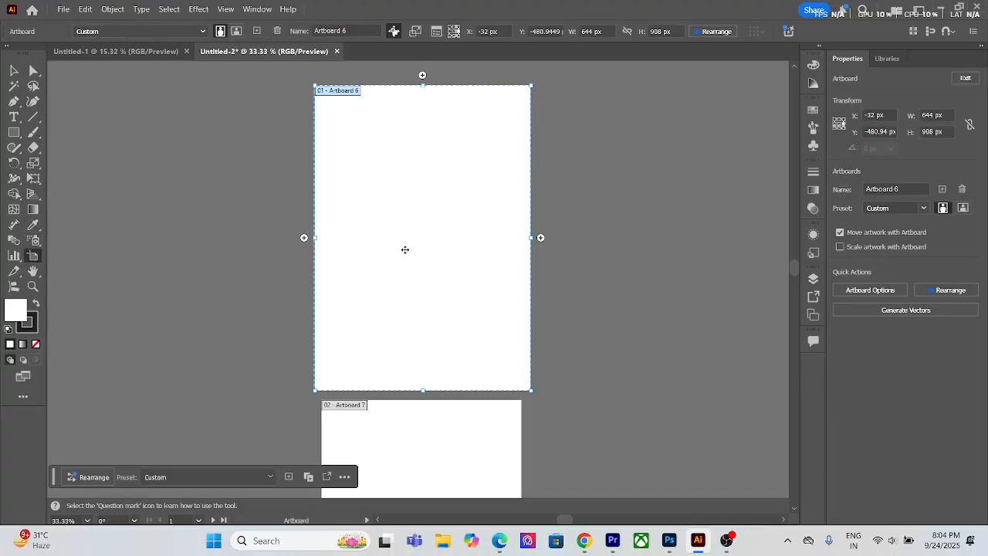
key("Delete")
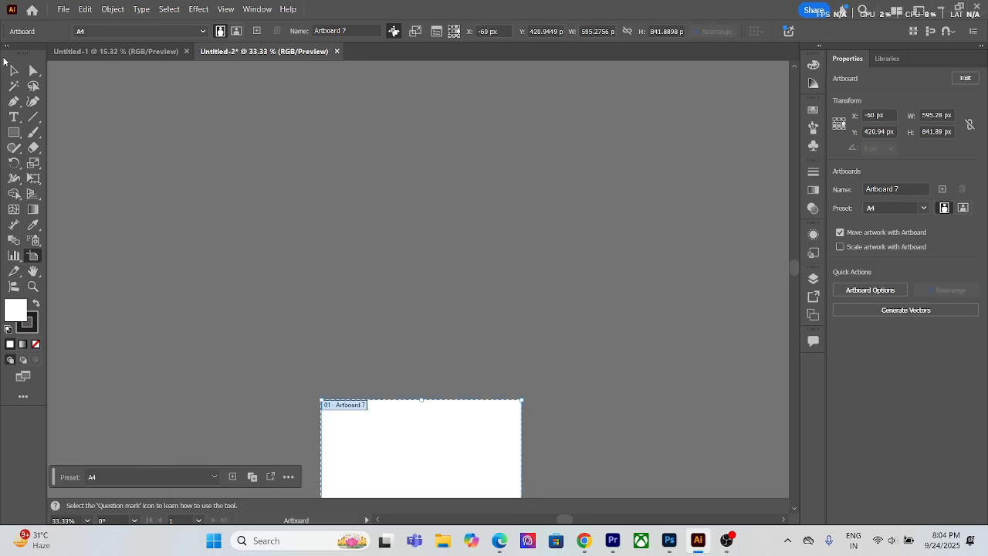
left_click(13, 70)
scroll(397, 471, "down", 1)
scroll(397, 471, "down", 2)
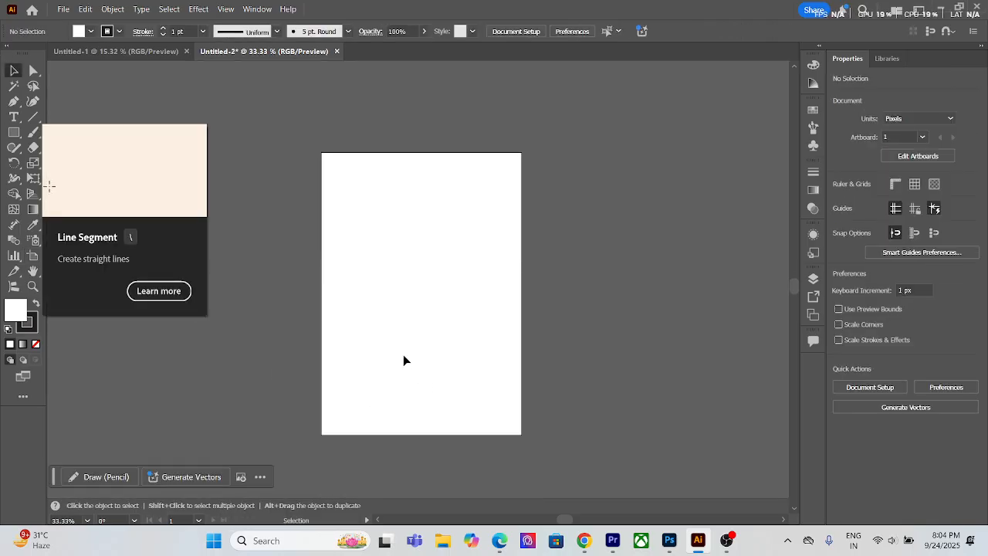
Step: Draw a rectangle about 381 × 355 px in the middle of the artboard and fill it with red
left_click(14, 132)
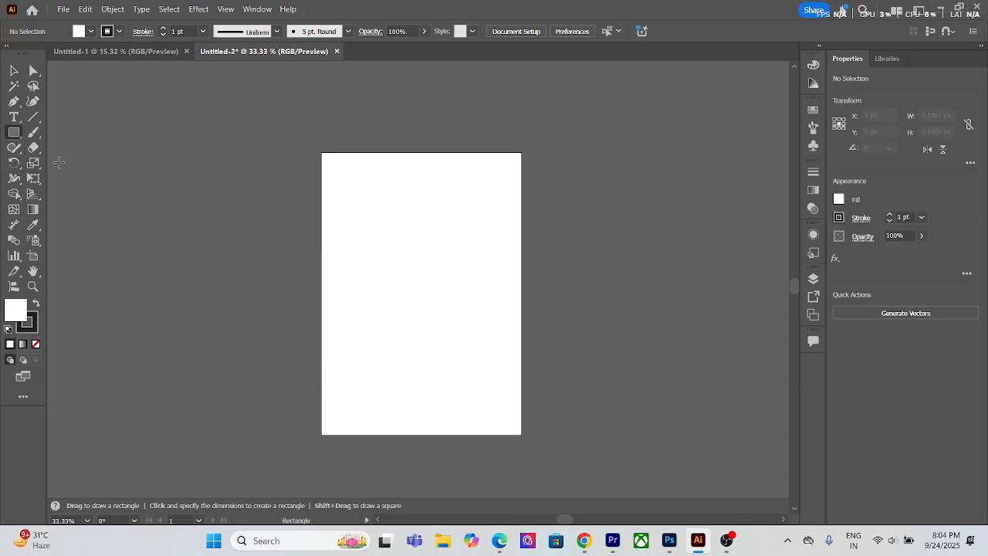
left_click_drag(356, 229, 484, 348)
double_click(14, 314)
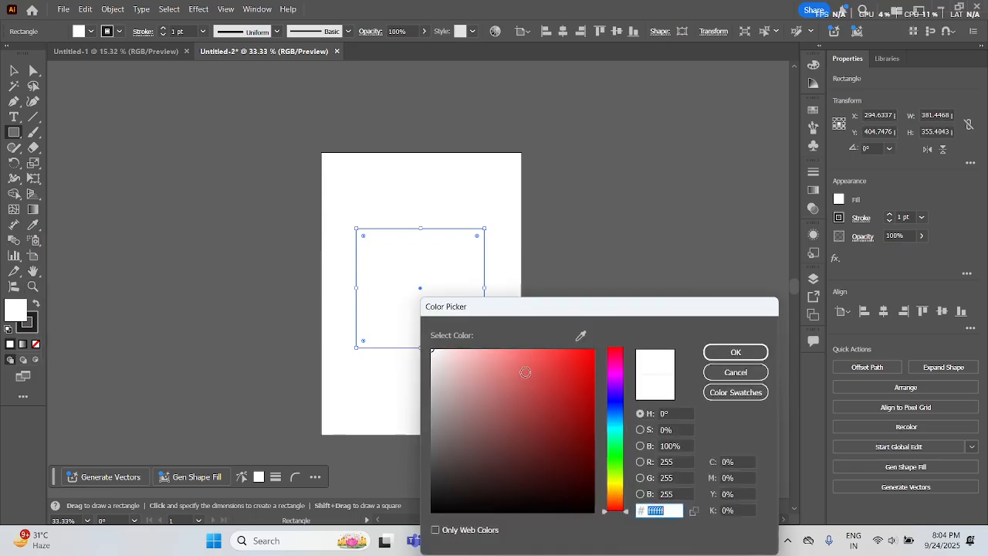
left_click(550, 394)
left_click(749, 352)
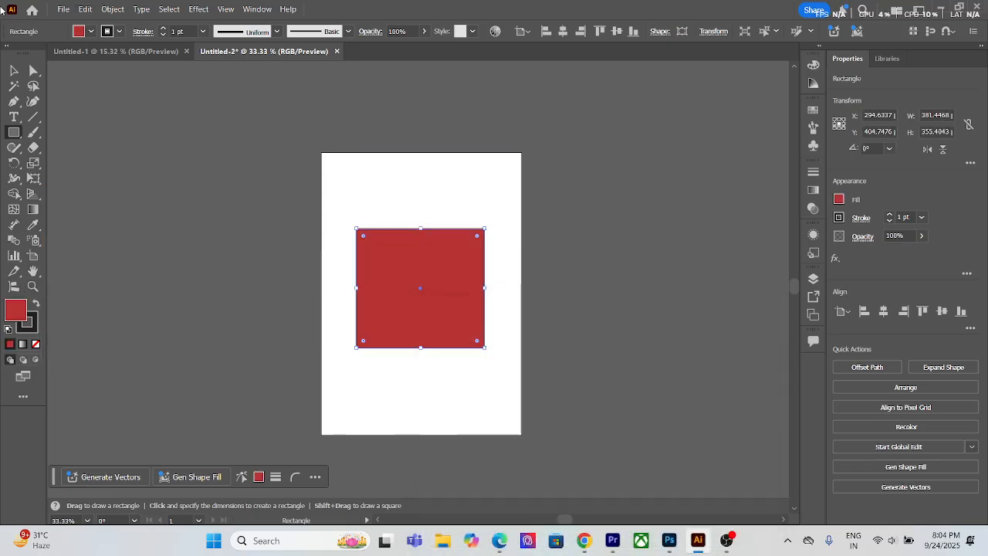
Step: Try rotating the red rectangle slightly, undo the rotation and deselect it
left_click(14, 70)
left_click_drag(490, 223, 494, 227)
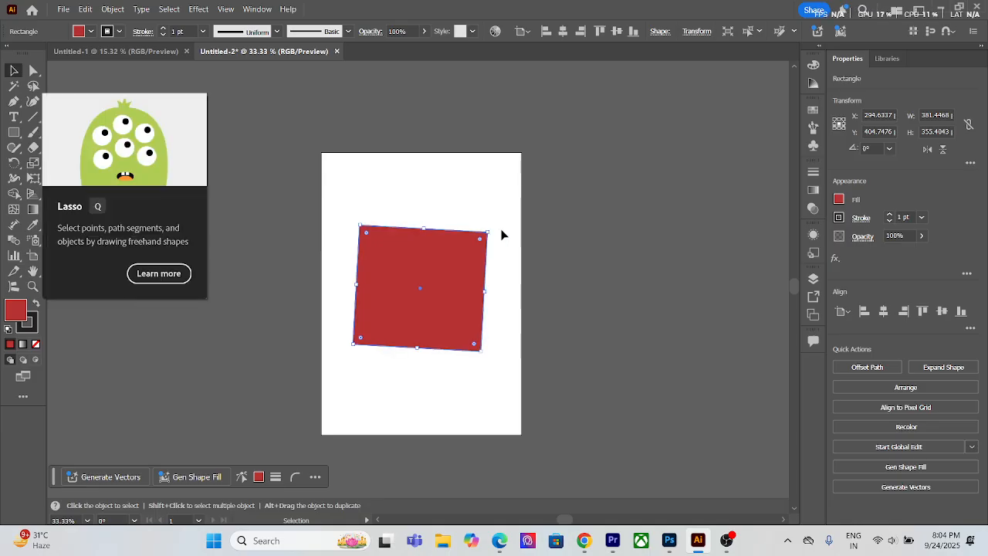
key("ctrl+z")
left_click(506, 251)
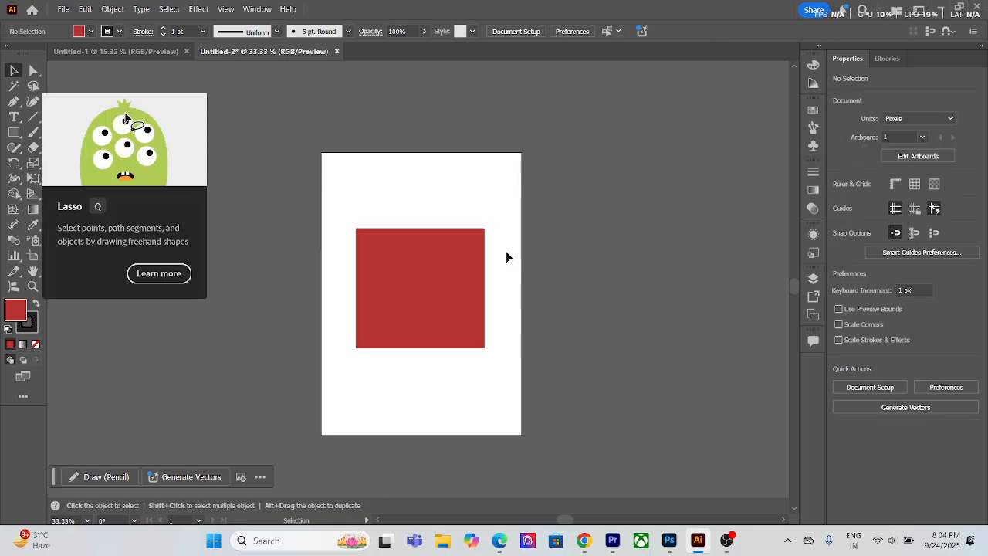
Step: Select the red rectangle and fit Artboard 7 to its bounds with the Artboard tool
left_click(469, 292)
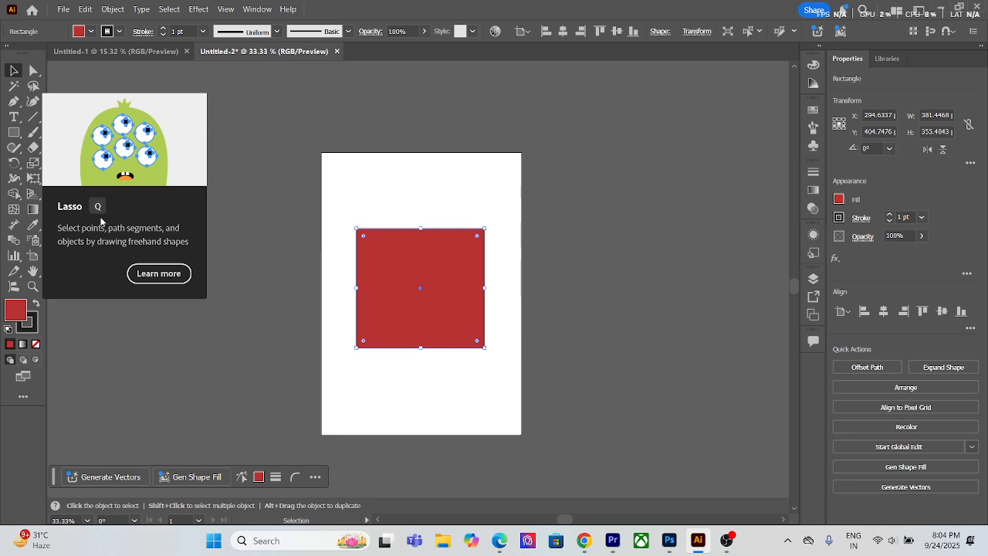
left_click(33, 256)
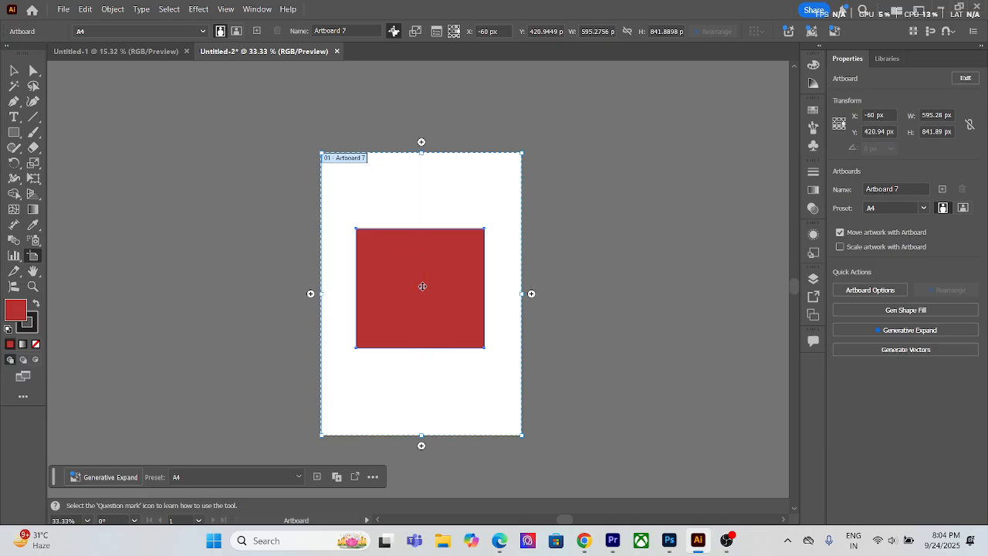
left_click(422, 286)
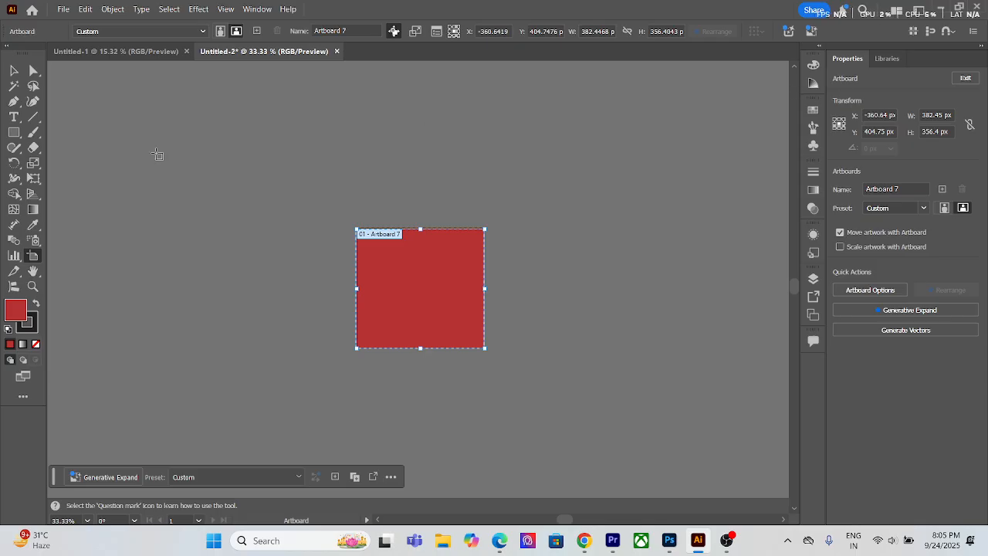
Step: Restore Artboard 7 to its A4 size and remove the red rectangle
left_click(17, 72)
left_click(403, 271)
key("d")
left_click_drag(393, 189, 497, 355)
left_click(497, 355)
left_click_drag(406, 362, 413, 318)
key("Delete")
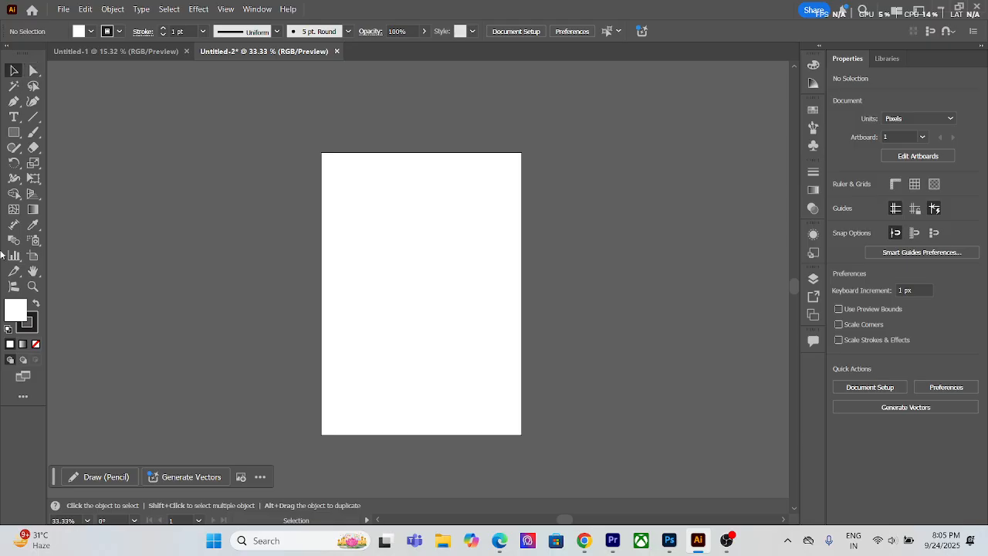
Step: Draw a rectangle about 426 × 403 px in the artboard's upper half, swap its fill and stroke colours, and deselect it
left_click(14, 132)
left_click_drag(346, 205, 487, 339)
left_click(36, 303)
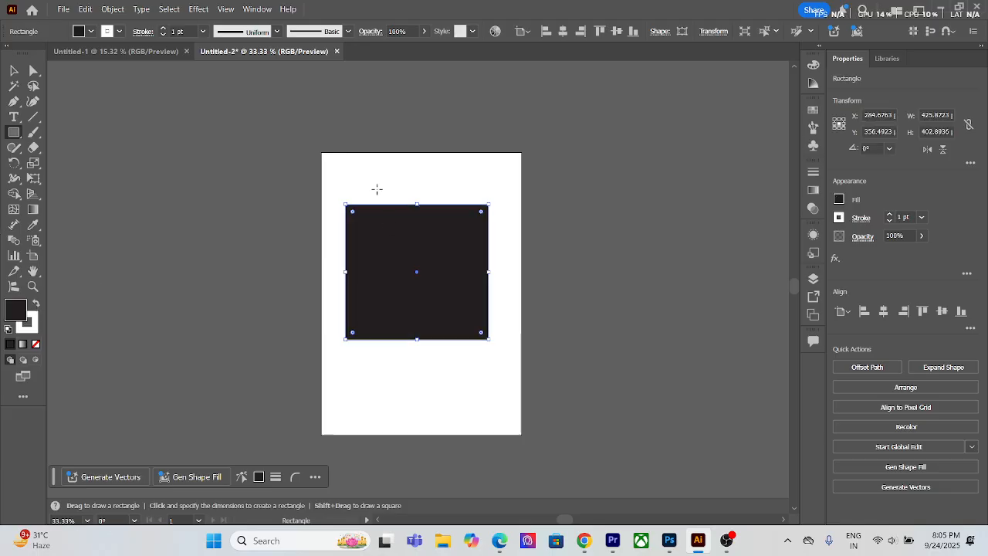
key("v")
left_click(368, 154)
left_click_drag(354, 183, 463, 258)
left_click(452, 185)
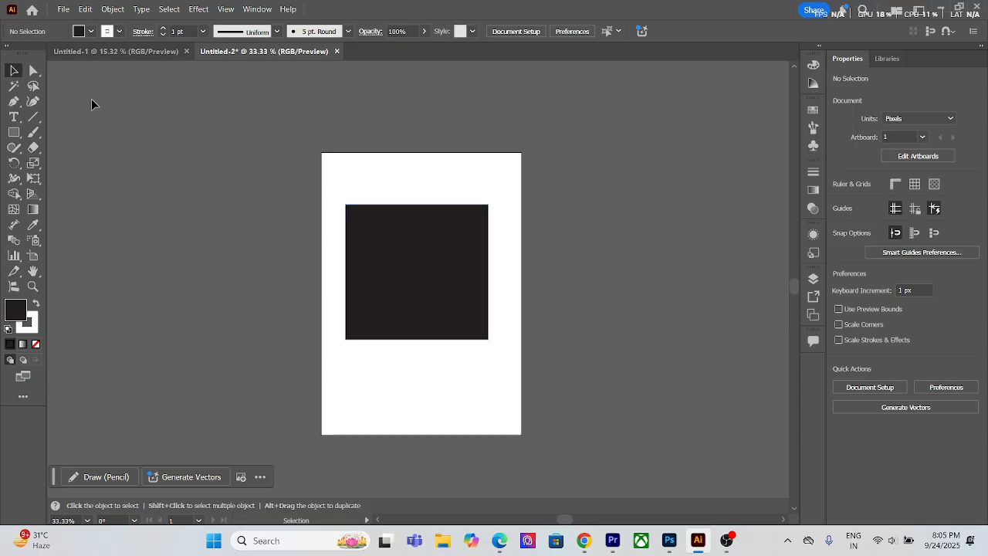
Step: Change the rectangle's fill to the dark crimson colour #91173a
left_click(425, 262)
double_click(8, 310)
left_click_drag(540, 413, 568, 418)
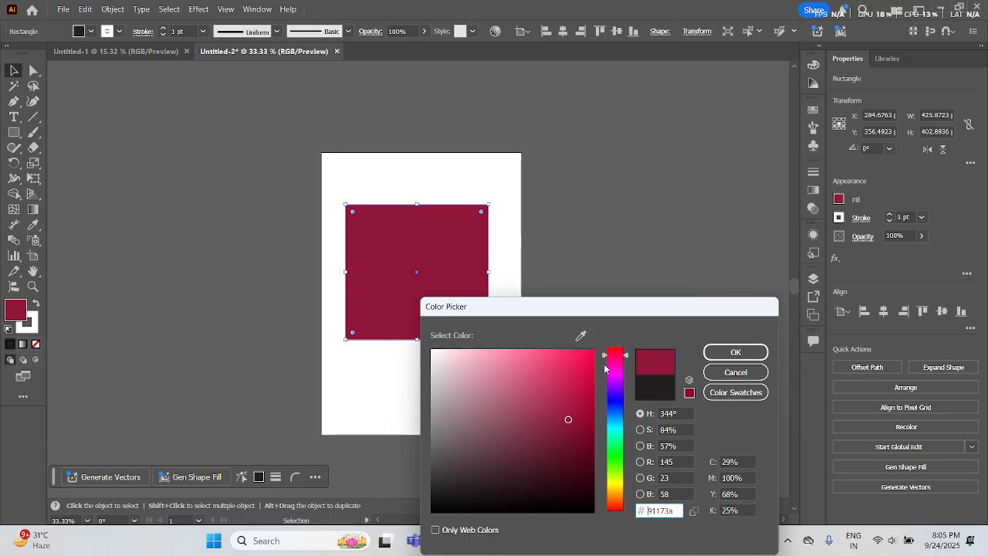
left_click(735, 353)
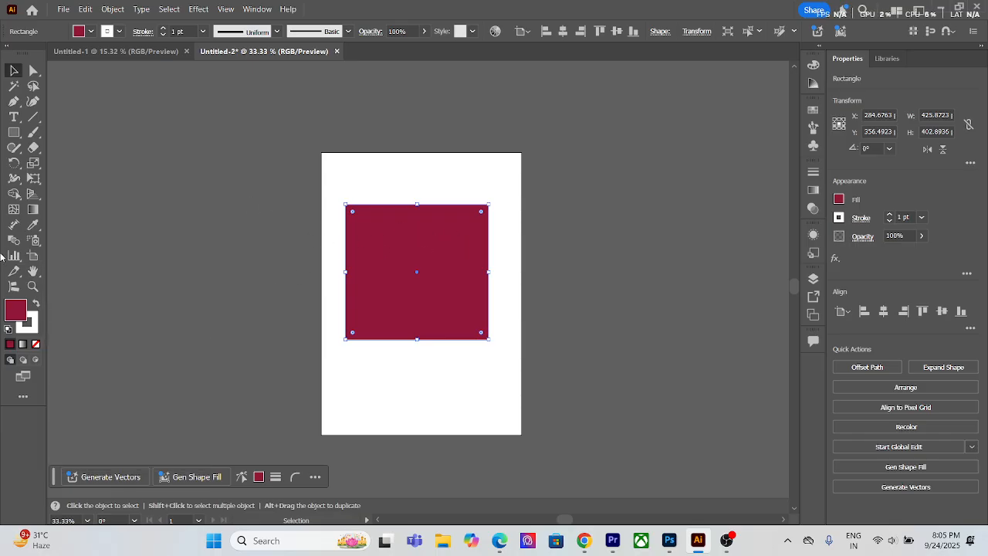
Step: Set the rectangle's stroke to the bright green colour #00ff36
double_click(36, 322)
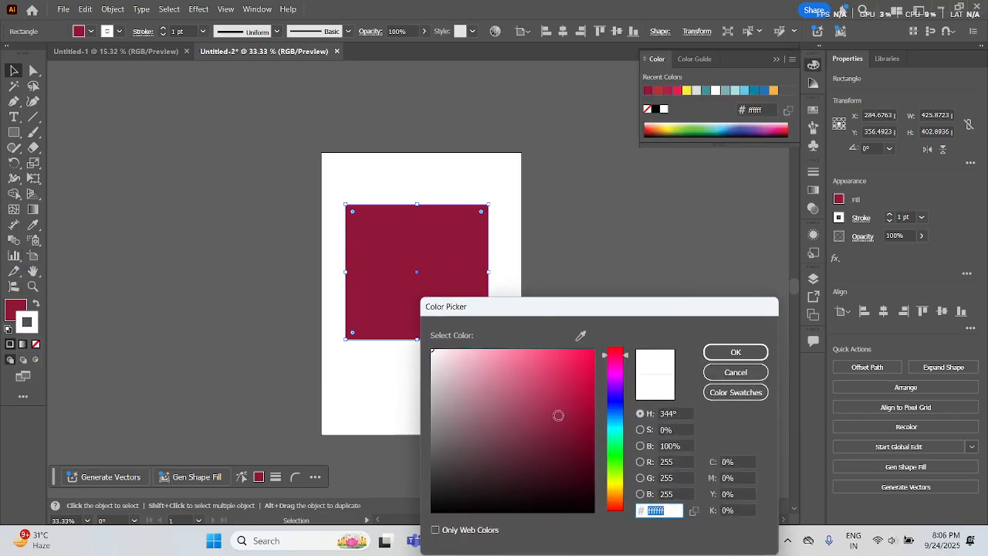
left_click_drag(615, 436, 615, 450)
left_click_drag(578, 409, 668, 282)
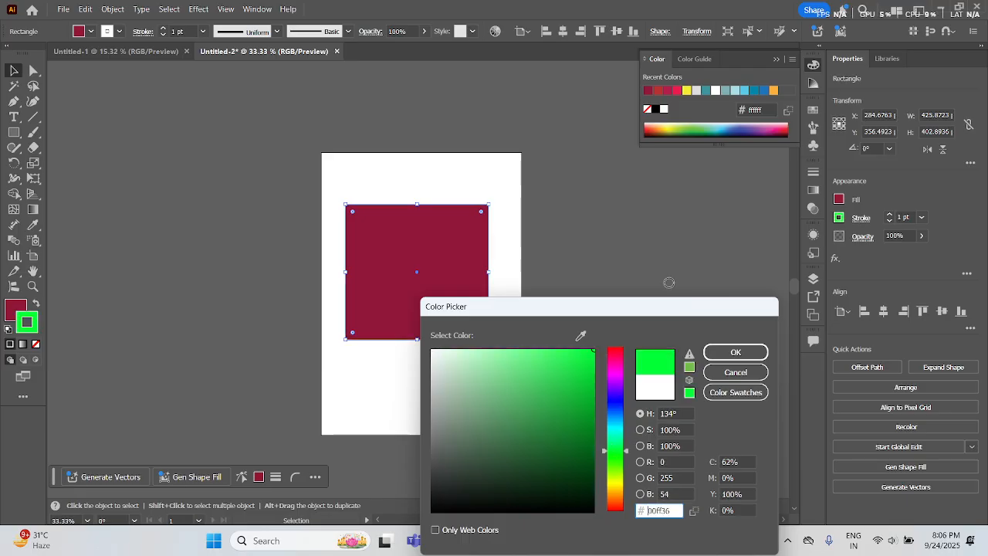
left_click(735, 352)
Step: Set the rectangle's stroke weight to 14 pt and deselect it
left_click(903, 217)
type("14")
key("Return")
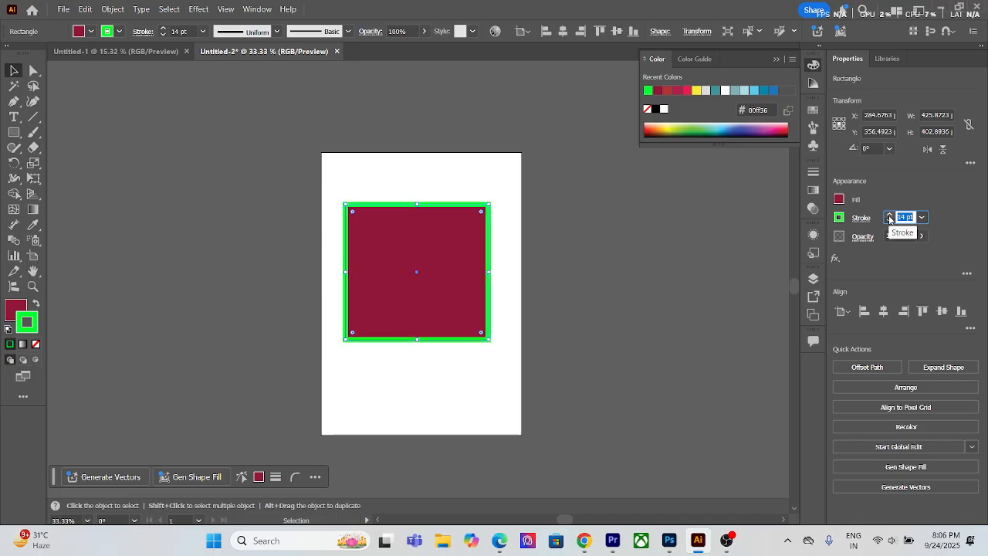
left_click(111, 129)
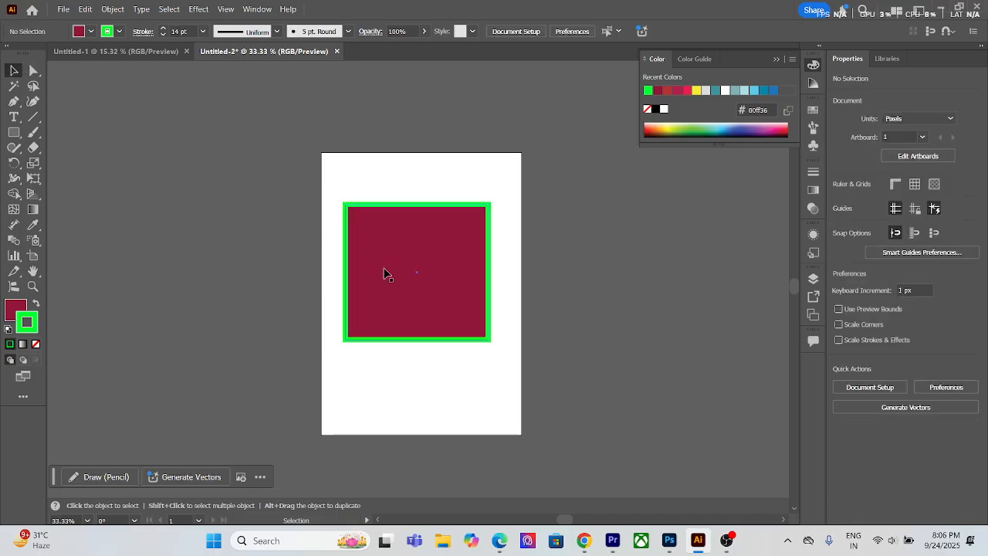
Step: Round all four corners of the rectangle slightly at once
left_click(463, 301)
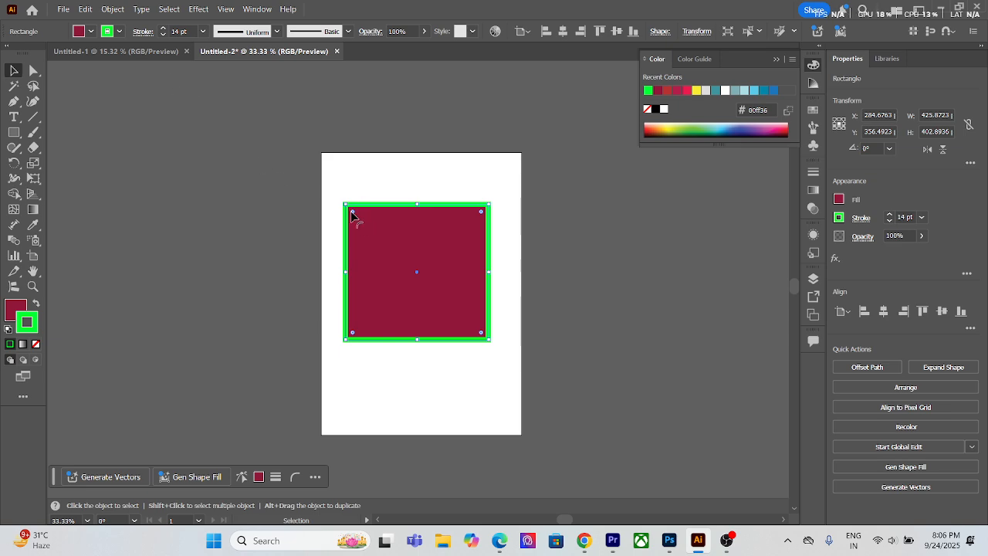
left_click_drag(353, 214, 337, 240)
left_click(348, 185)
left_click_drag(337, 181, 492, 225)
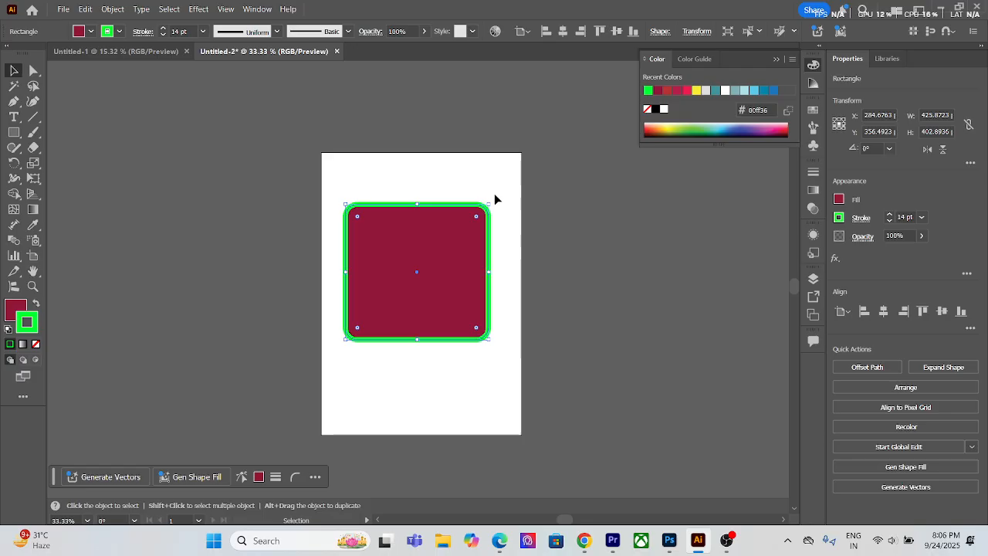
Step: Restore the rectangle's square corners, move it up slightly on the artboard, and deselect it
left_click(423, 179)
left_click(408, 237)
left_click_drag(478, 216, 506, 186)
left_click(486, 180)
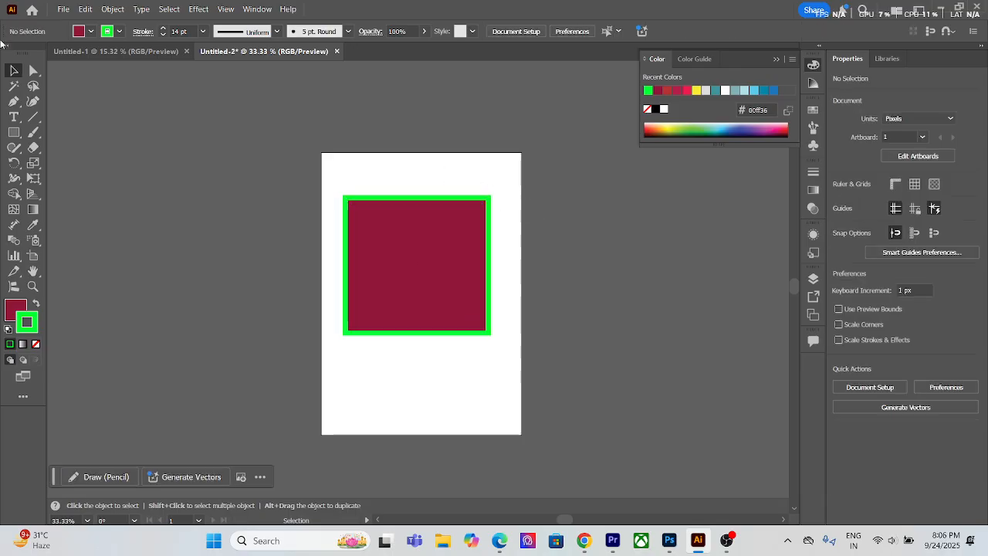
Step: Round only the rectangle's two upper corners to about 131 px with the Direct Selection tool and deselect it
left_click(34, 70)
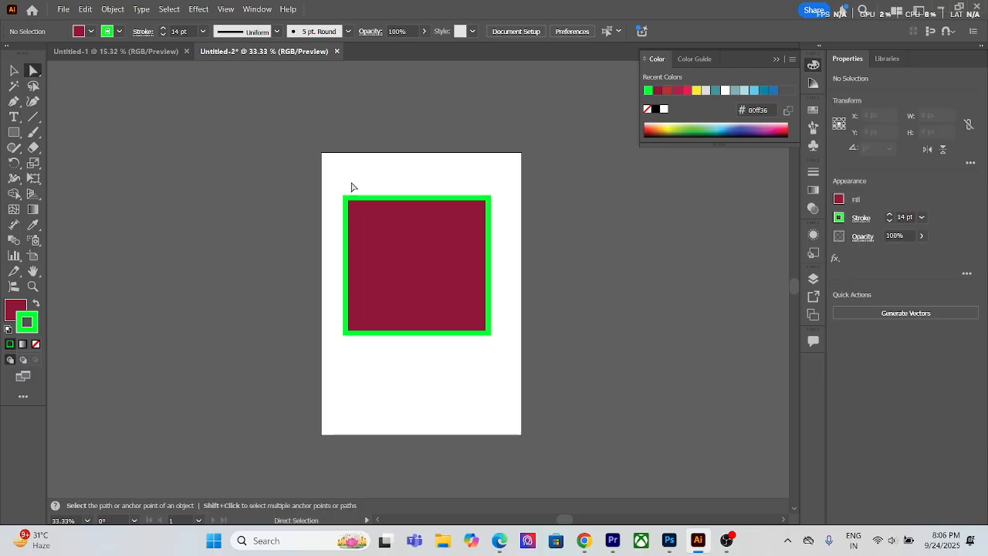
left_click_drag(340, 172, 455, 257)
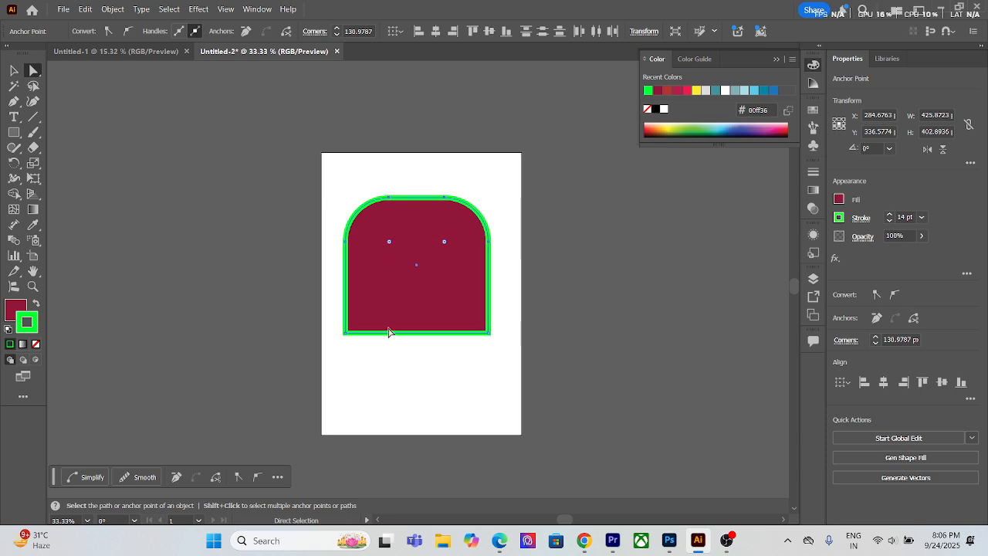
left_click(13, 73)
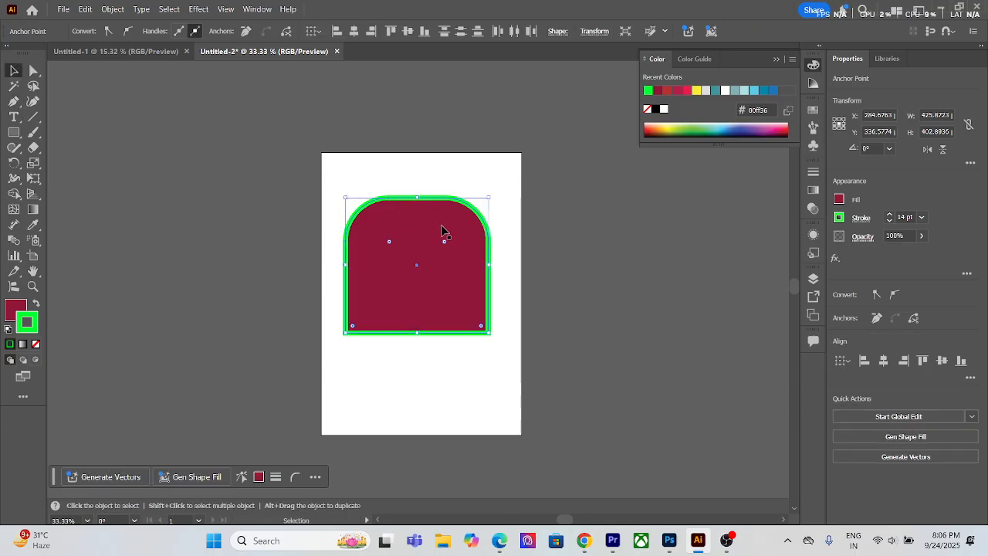
left_click(432, 176)
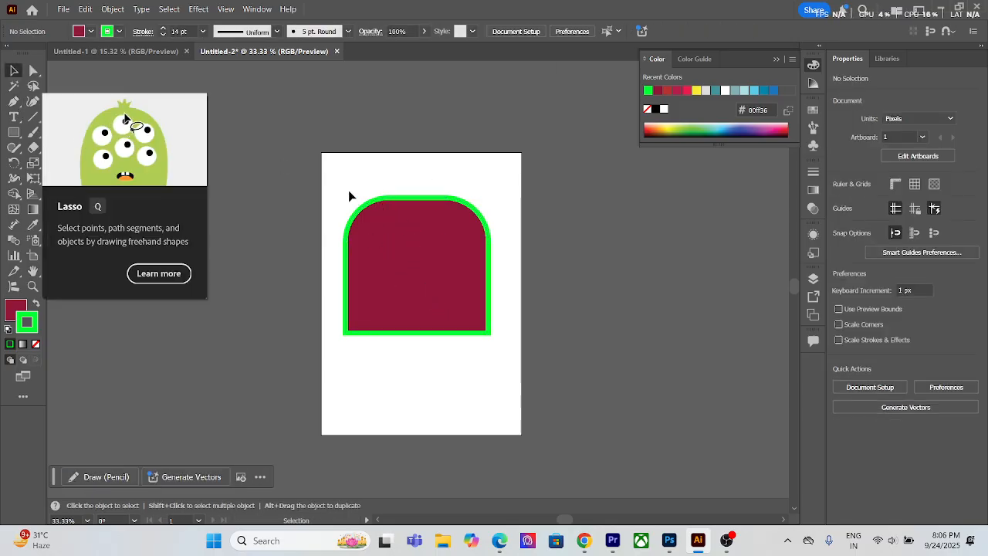
Step: Pull only the shape's lower-right anchor point down below the artboard, to about X 505, Y 1056 px
left_click(33, 71)
left_click_drag(524, 306, 421, 386)
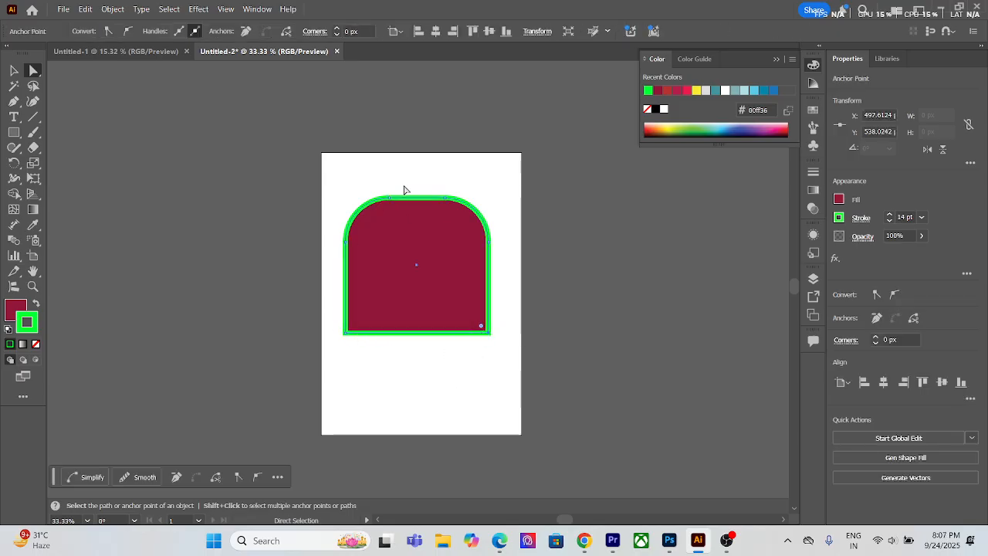
left_click_drag(488, 333, 657, 437)
left_click_drag(637, 309, 489, 406)
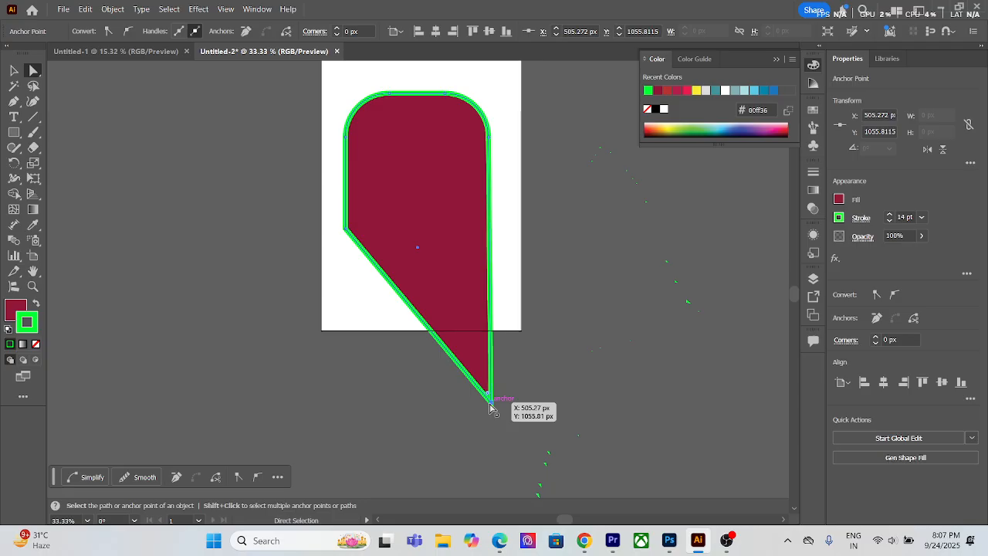
scroll(402, 220, "up", 1)
Step: Try deleting the stretched shape's lowest anchor point, undo the deletion, and deselect the shape
left_click(14, 71)
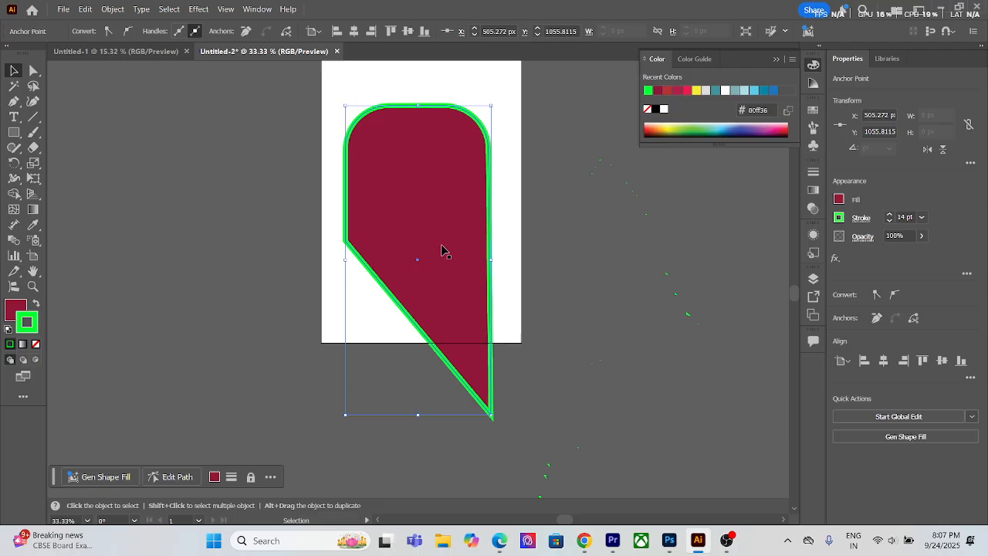
key("Delete")
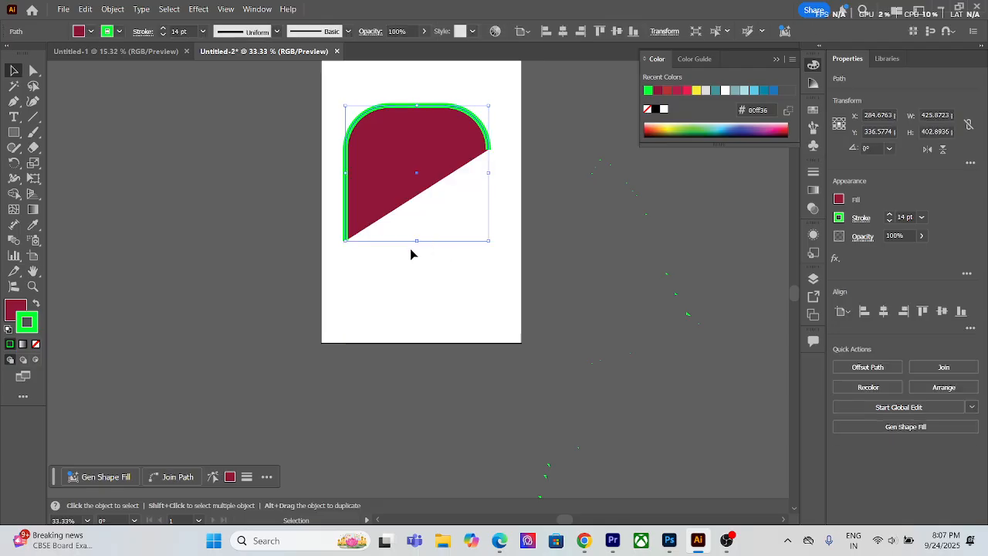
key("ctrl+j")
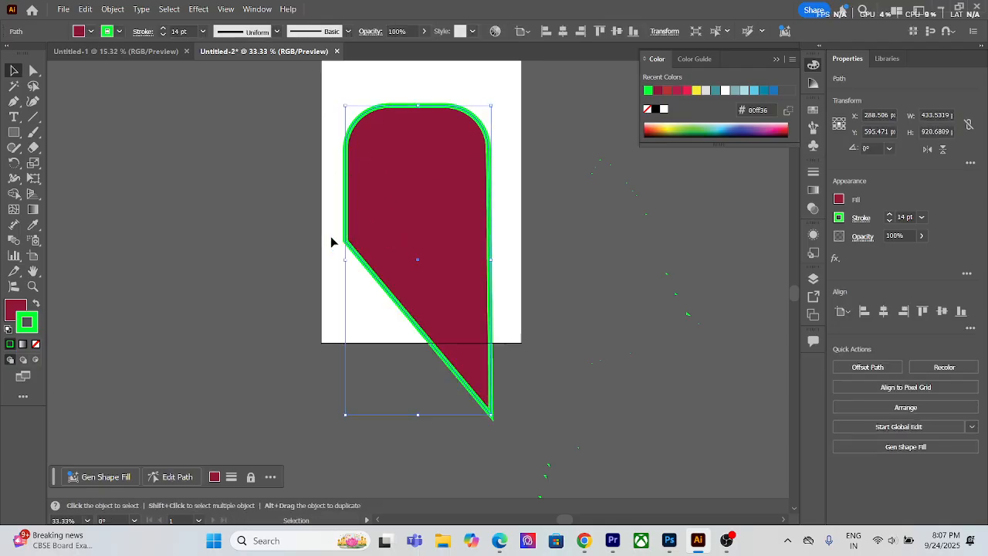
left_click(247, 191)
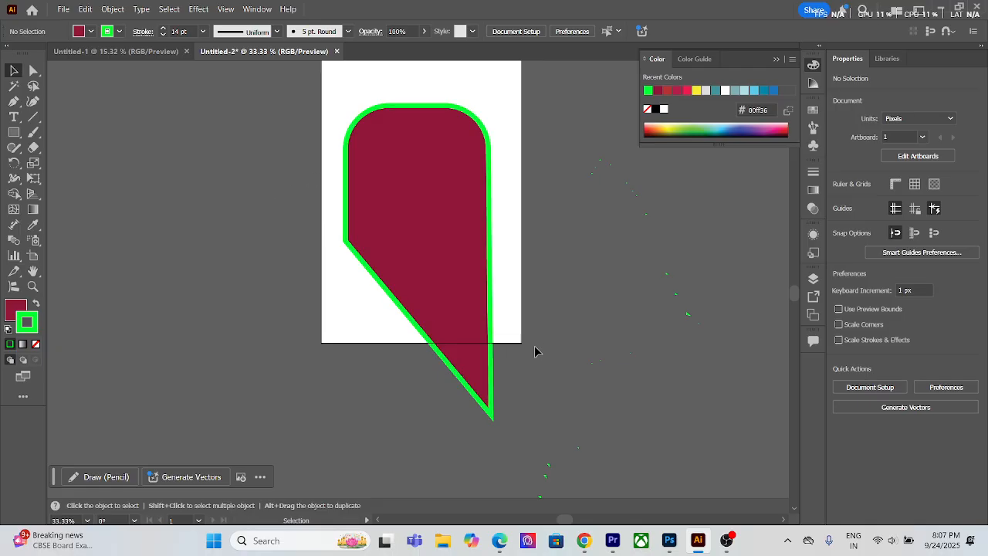
Step: Delete the shape's lowest anchor point and its lower-left anchor point with the Direct Selection tool
left_click(33, 70)
left_click_drag(561, 315, 451, 453)
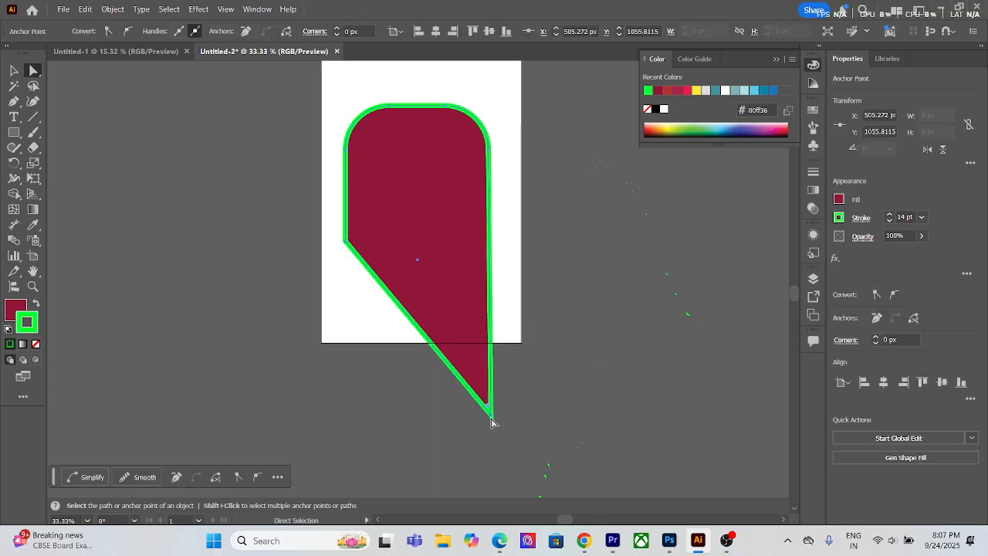
key("Delete")
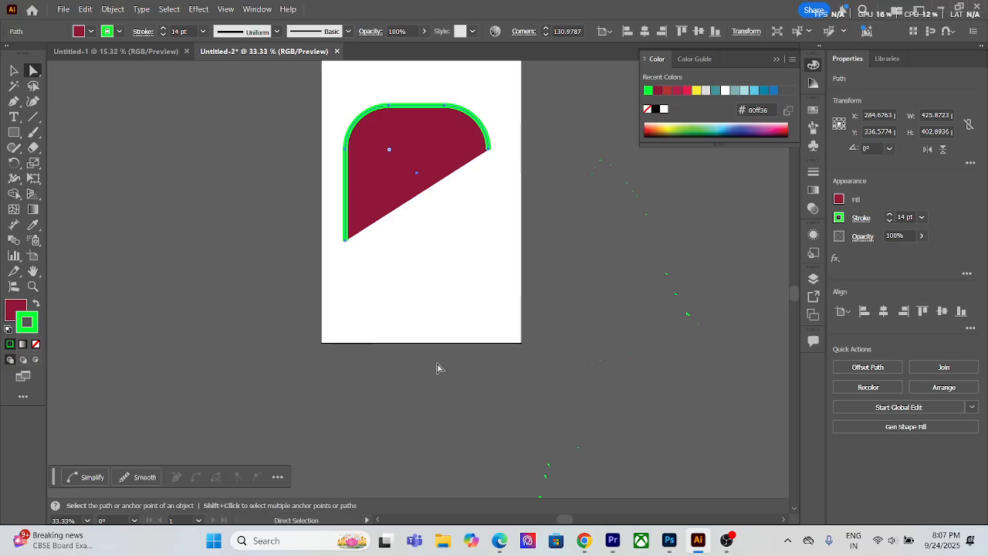
left_click_drag(326, 223, 385, 292)
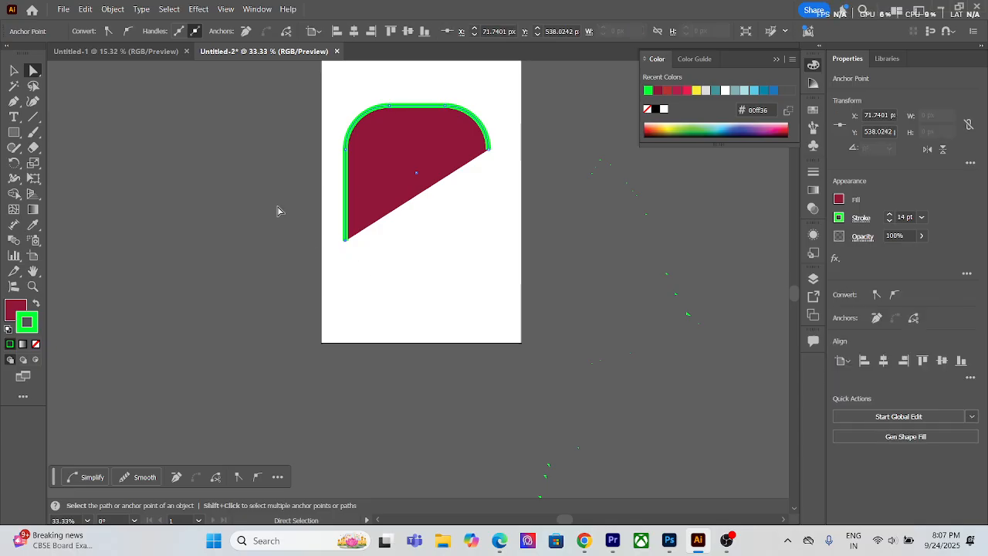
key("Delete")
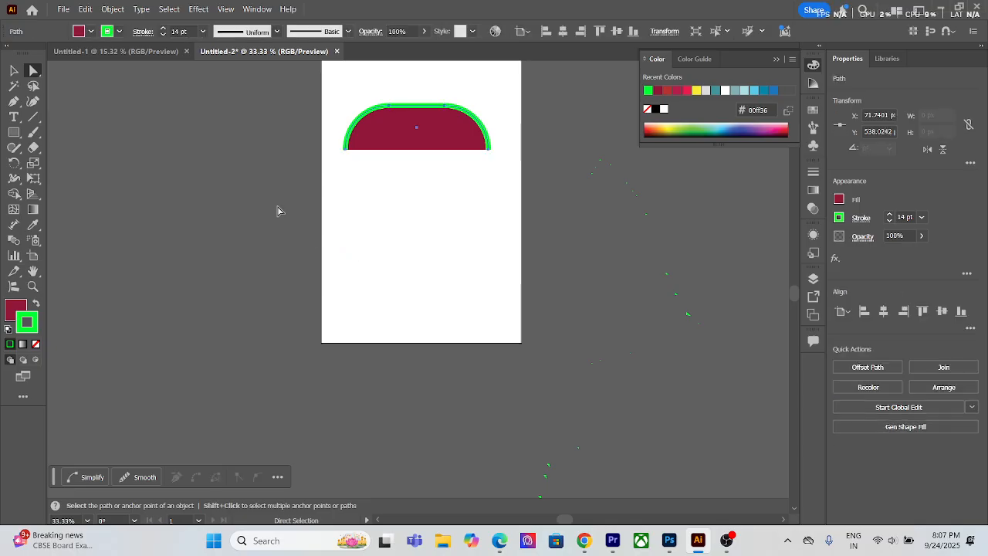
Step: Delete the left and upper anchor points of the remaining path one by one, and delete the leftover arc
left_click_drag(323, 87, 364, 160)
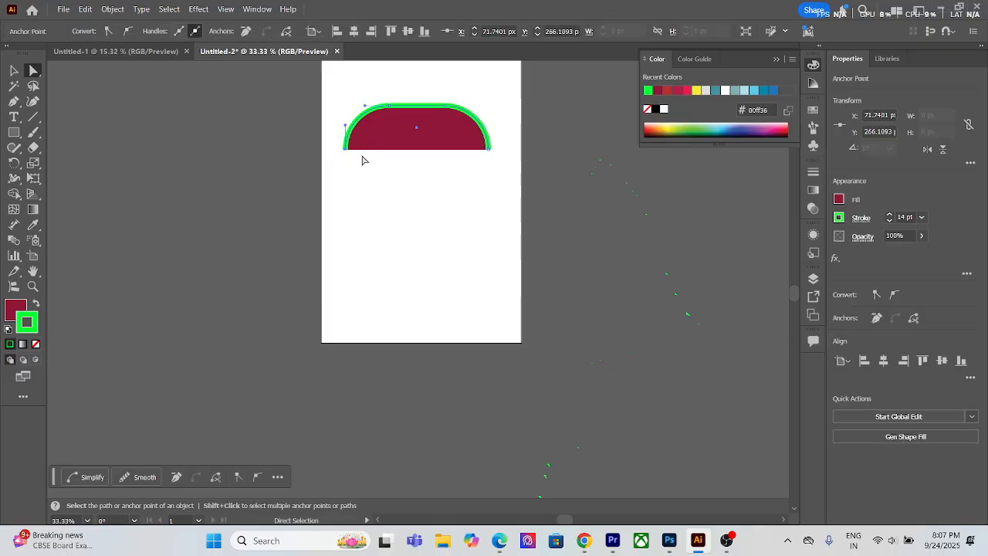
key("Delete")
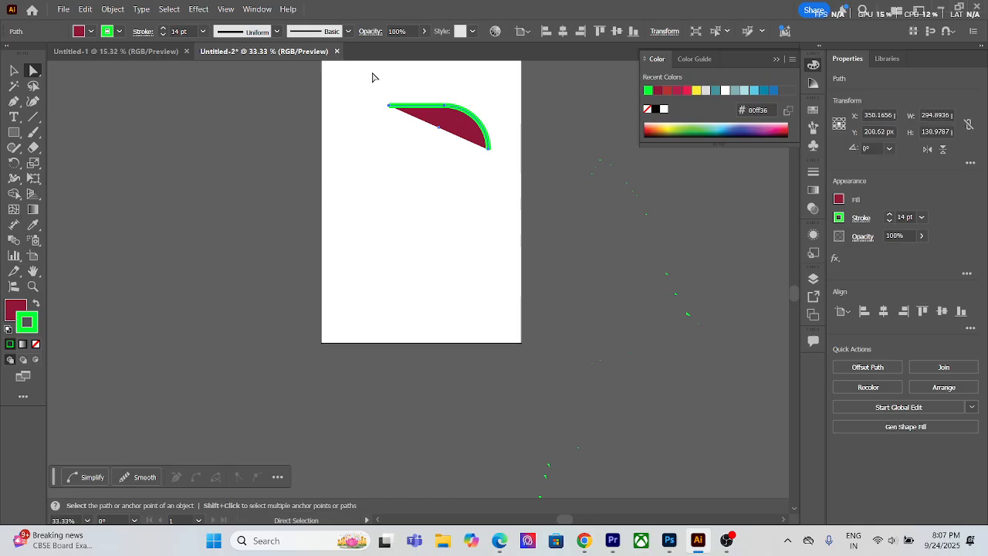
left_click_drag(374, 73, 414, 136)
key("Delete")
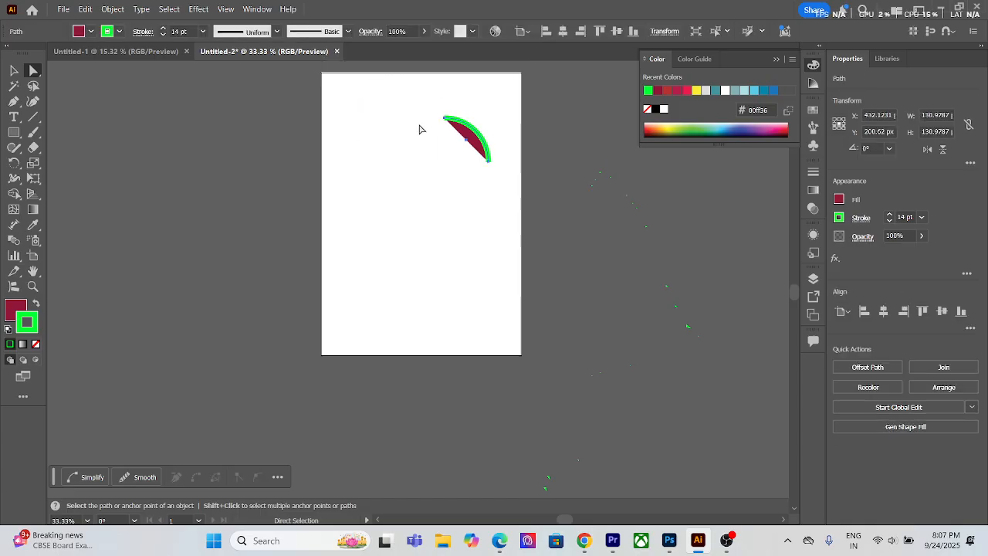
key("Delete")
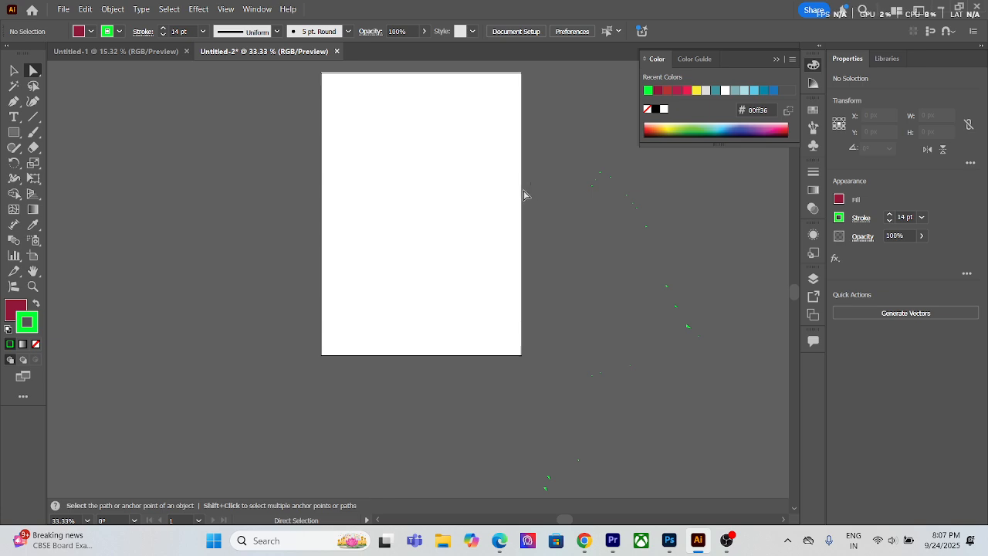
scroll(407, 214, "up", 1)
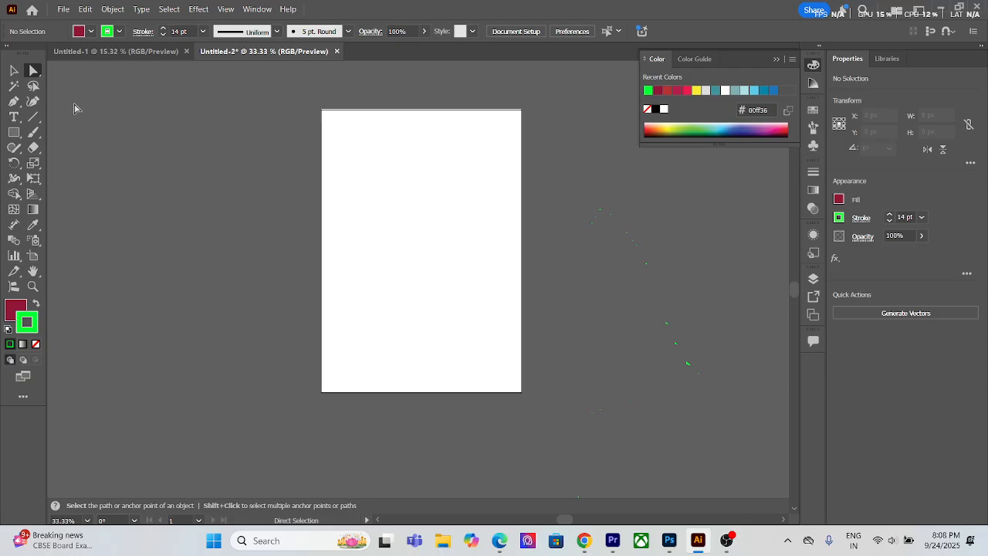
Step: Draw a square about 113 × 113 px near the artboard's upper-left corner and copy it into an evenly spaced row of four
left_click(33, 73)
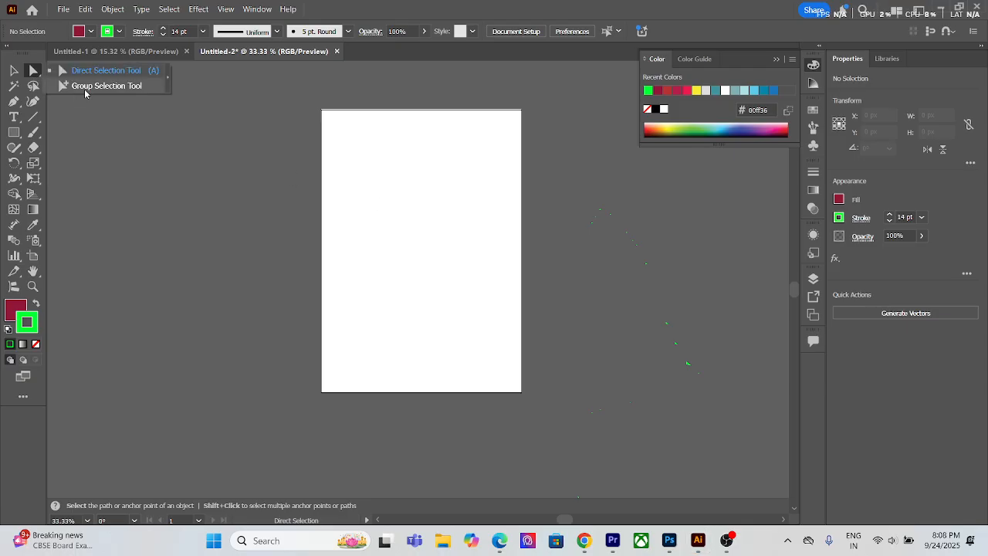
left_click(13, 71)
left_click(14, 132)
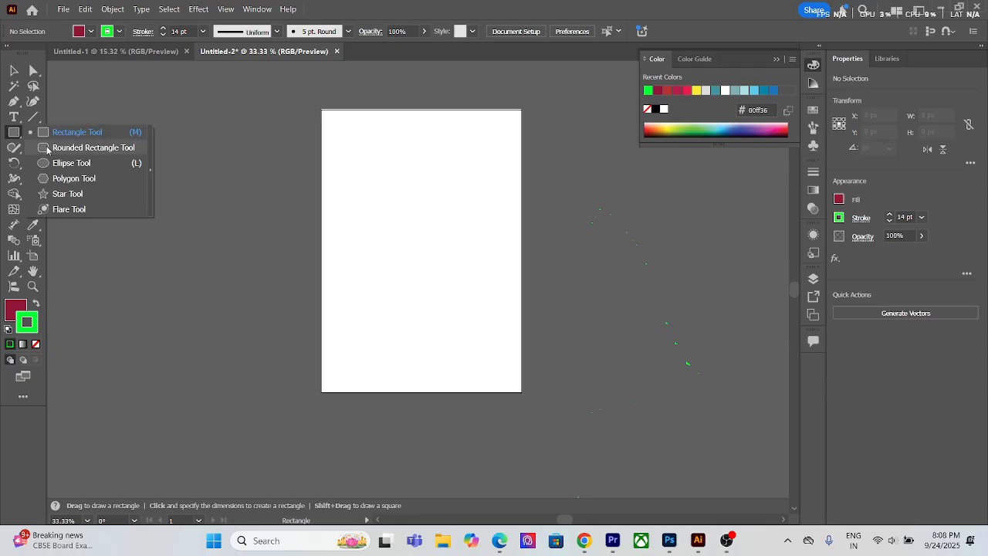
left_click(73, 132)
mouse_move(343, 154)
left_mouse_down()
mouse_move(357, 176)
mouse_move(404, 154)
mouse_move(390, 162)
left_mouse_up()
key("v")
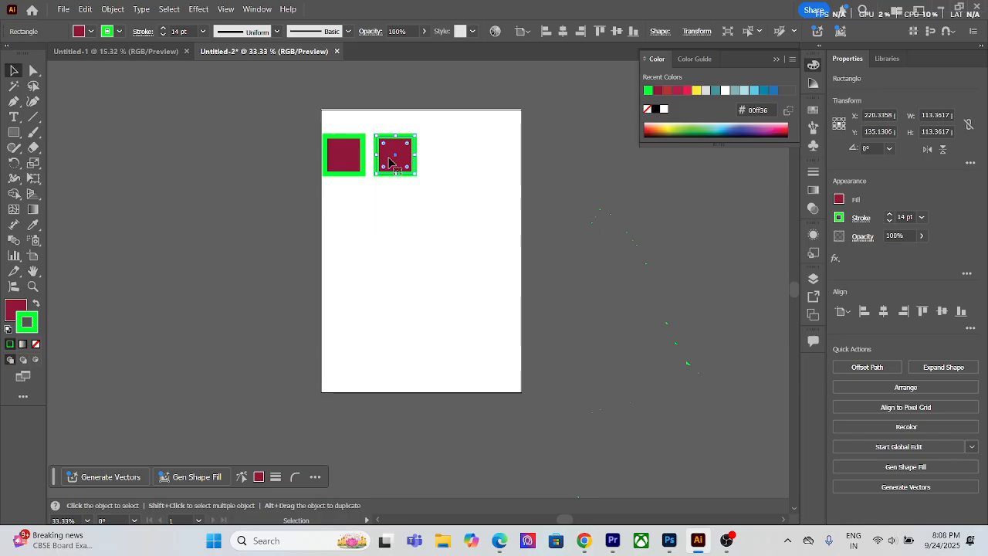
key("ctrl+d")
key("ctrl+d")
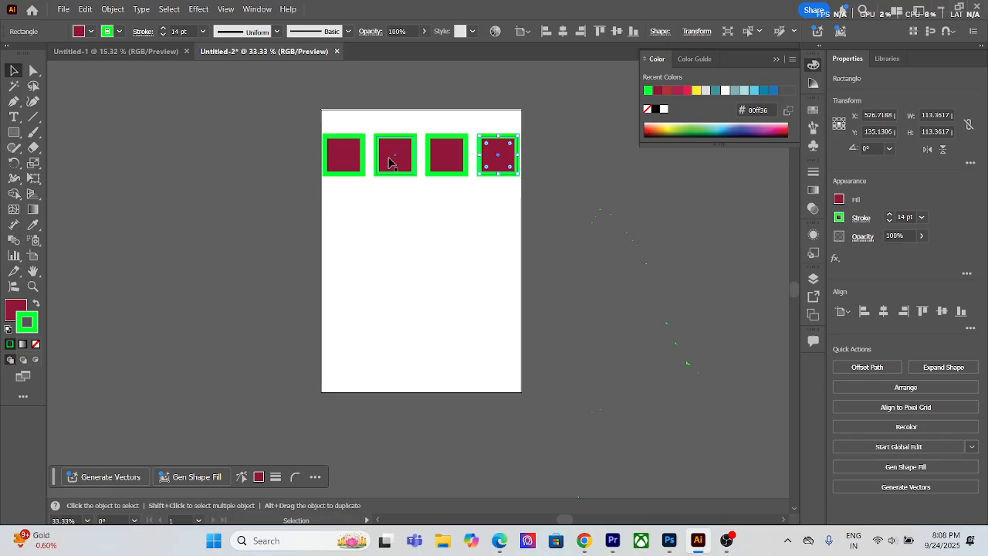
Step: Copy the row of squares downward at equal spacing to make five rows, and deselect
left_click_drag(337, 128, 447, 207)
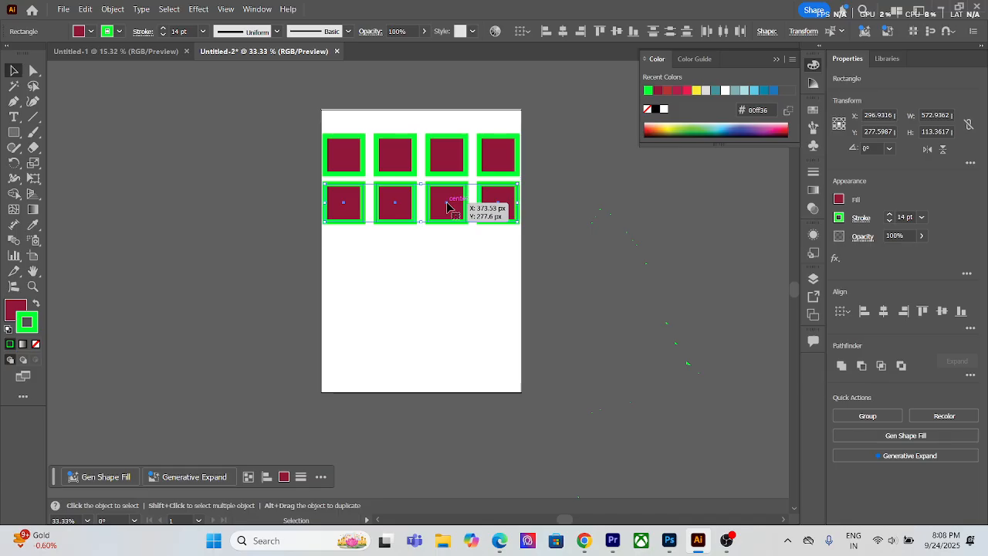
key("ctrl+d")
key("ctrl+d")
key("ctrl+d")
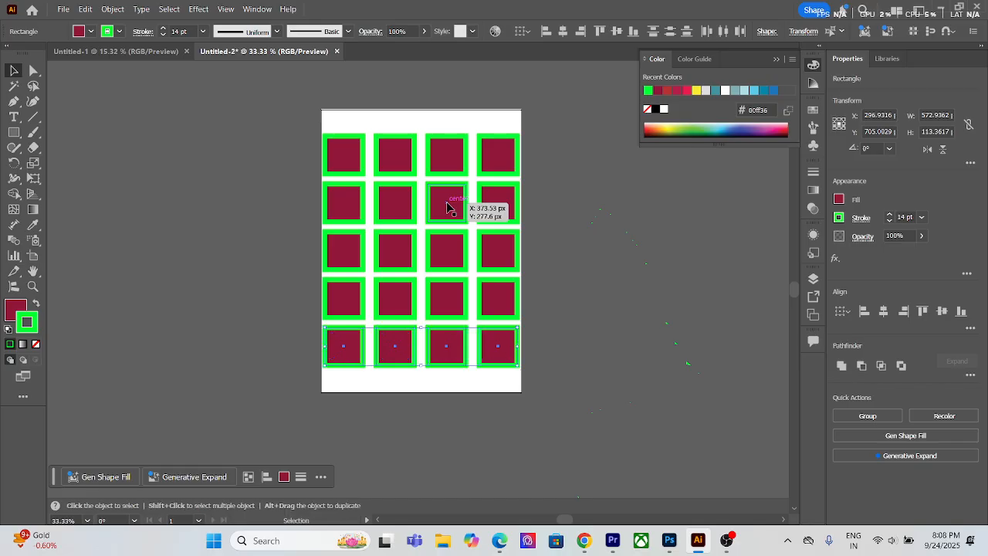
left_click(549, 221)
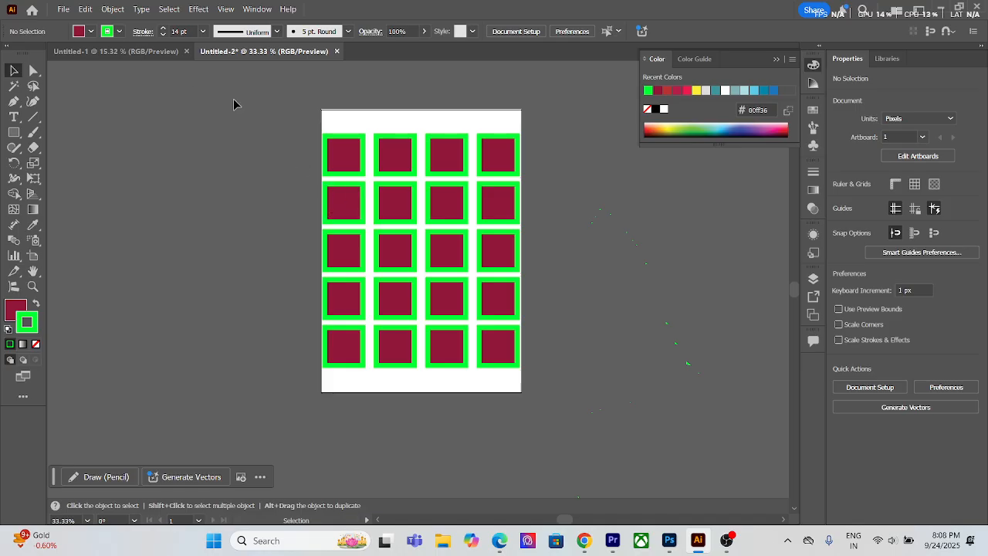
Step: Select the squares in the upper two rows with the Group Selection tool and set their stroke to the dark blue swatch
left_click(33, 70)
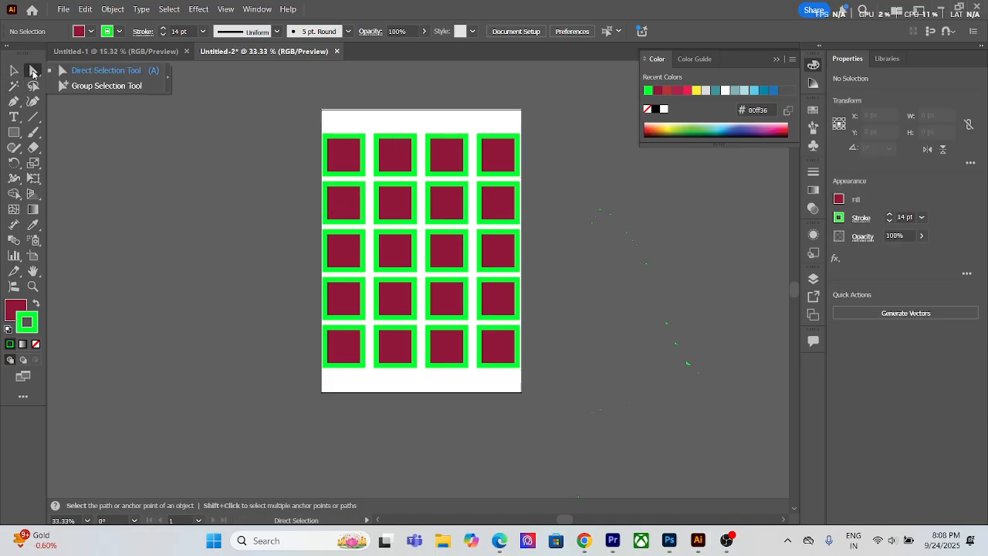
left_click(86, 87)
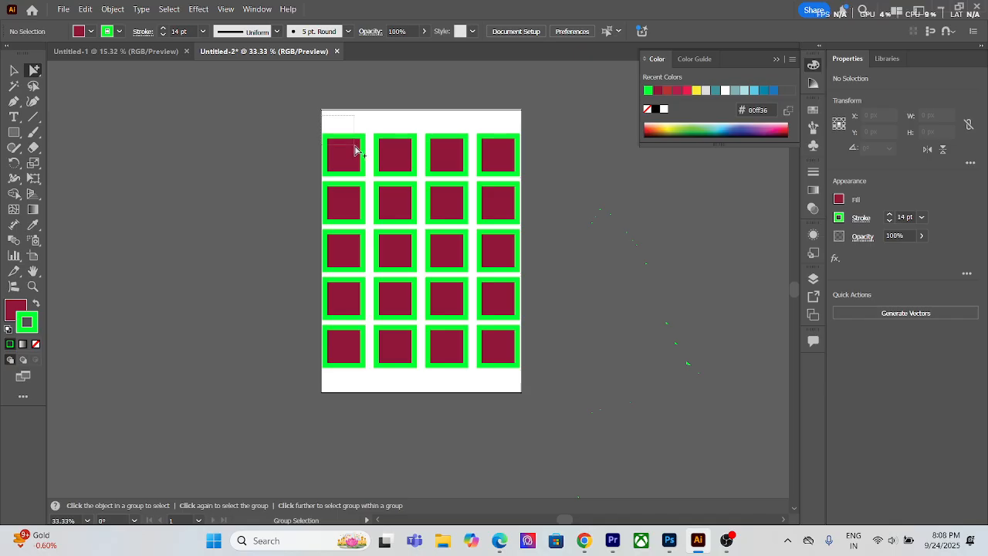
left_click_drag(529, 228, 529, 229)
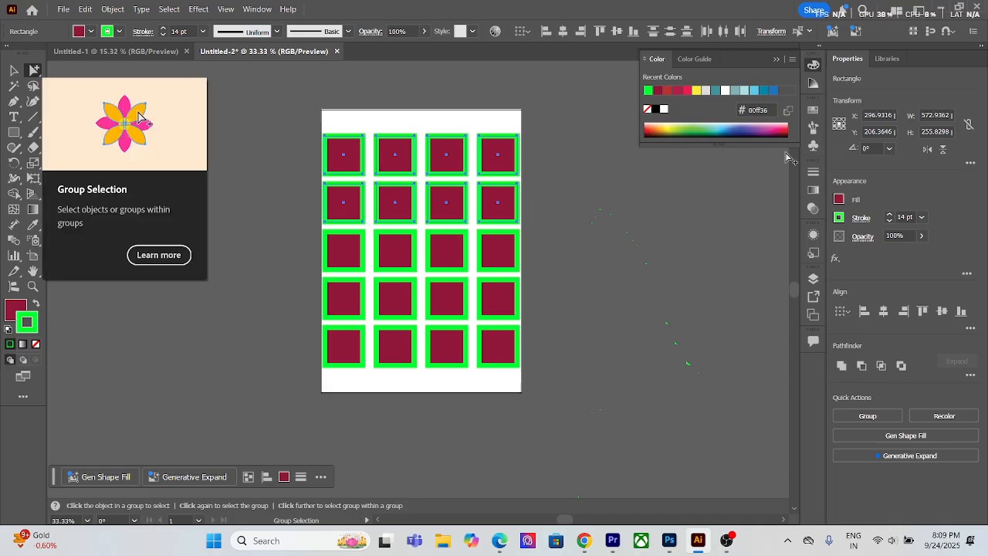
left_click(813, 110)
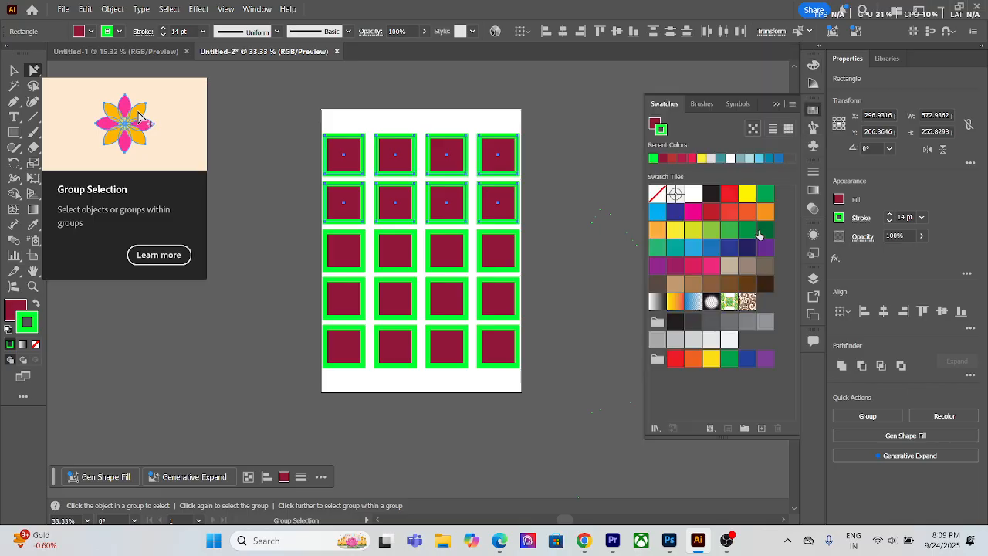
left_click(728, 214)
left_click(713, 231)
left_click(713, 249)
left_click(729, 247)
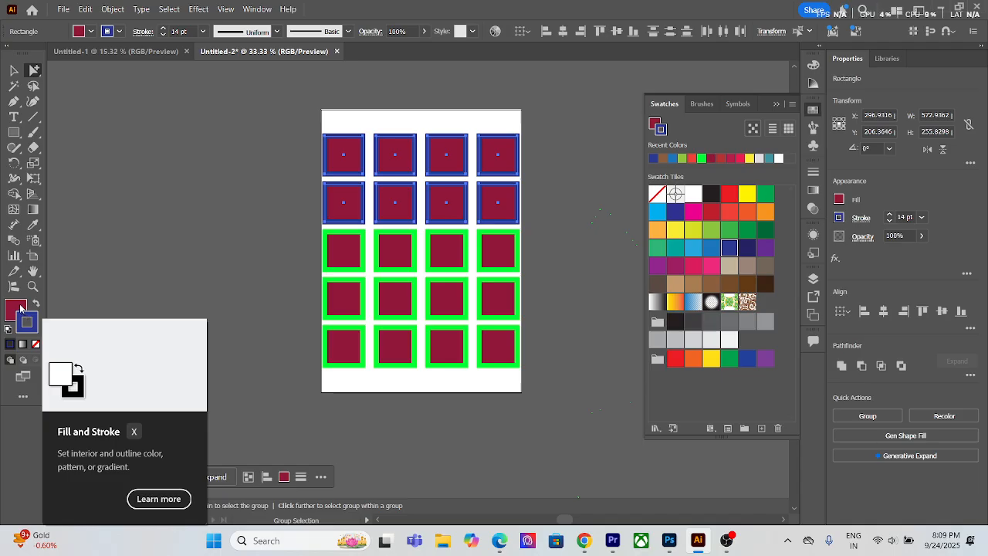
Step: Try several fill swatches on the selected squares in the upper two rows, ending with magenta
left_click(18, 308)
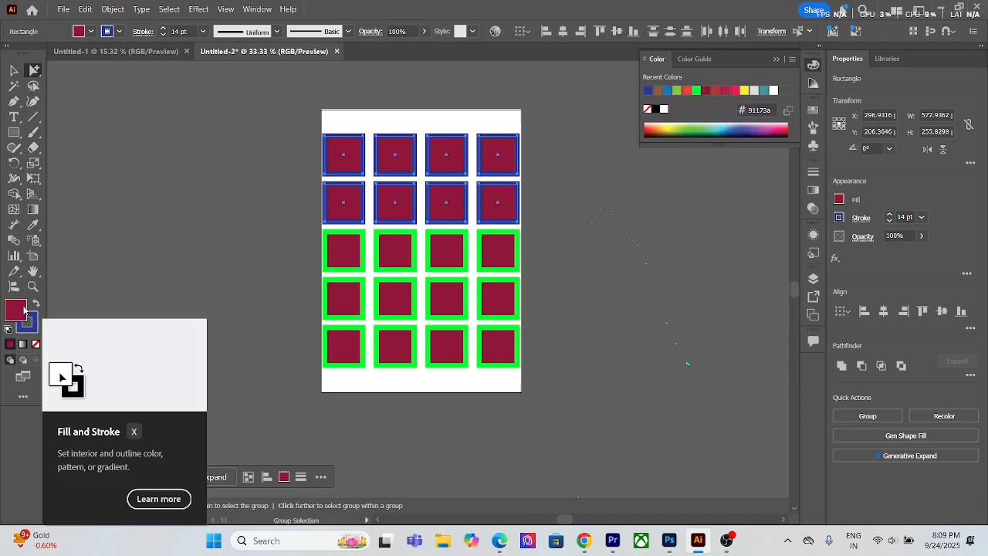
left_click(815, 113)
left_click(726, 220)
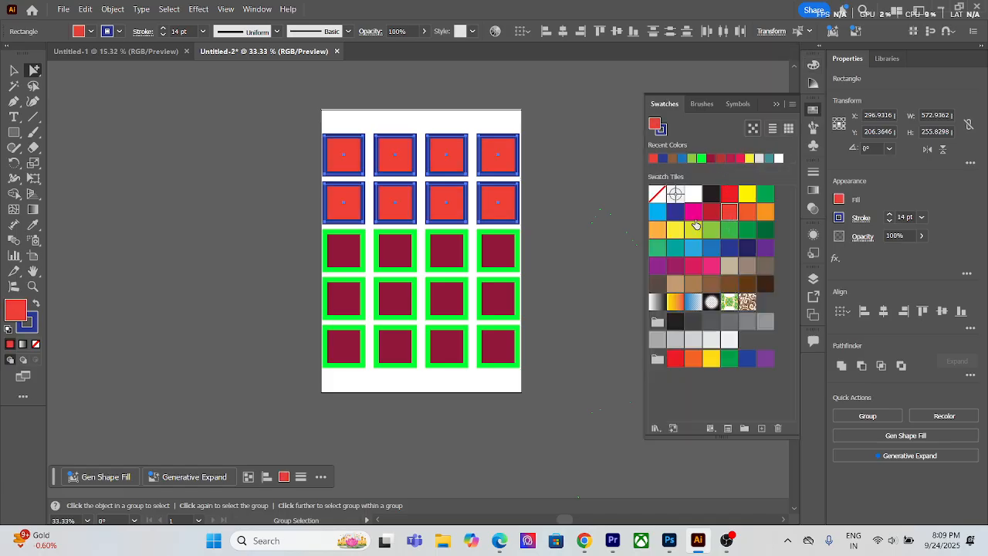
left_click(693, 229)
left_click(706, 249)
left_click(748, 229)
left_click(705, 250)
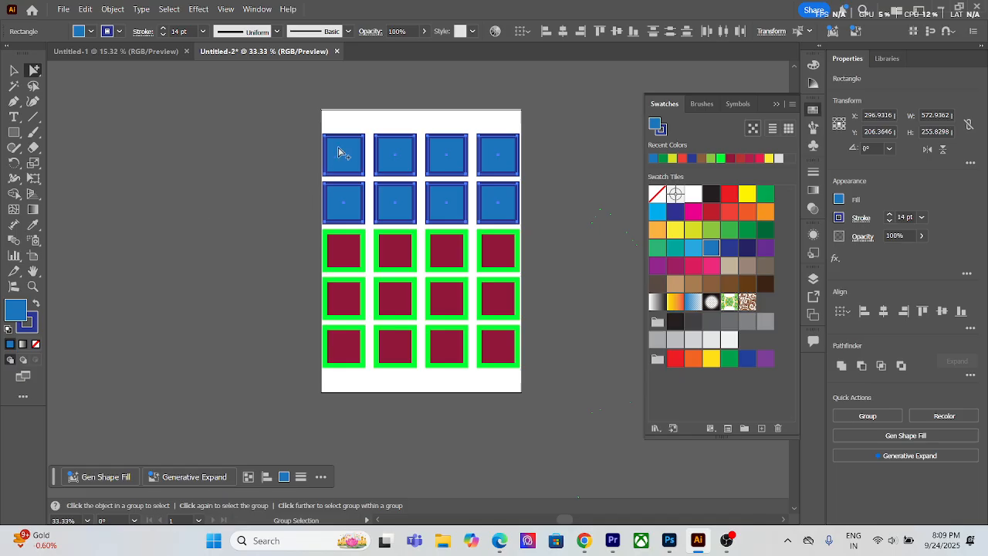
left_click(746, 248)
left_click(711, 229)
left_click(693, 212)
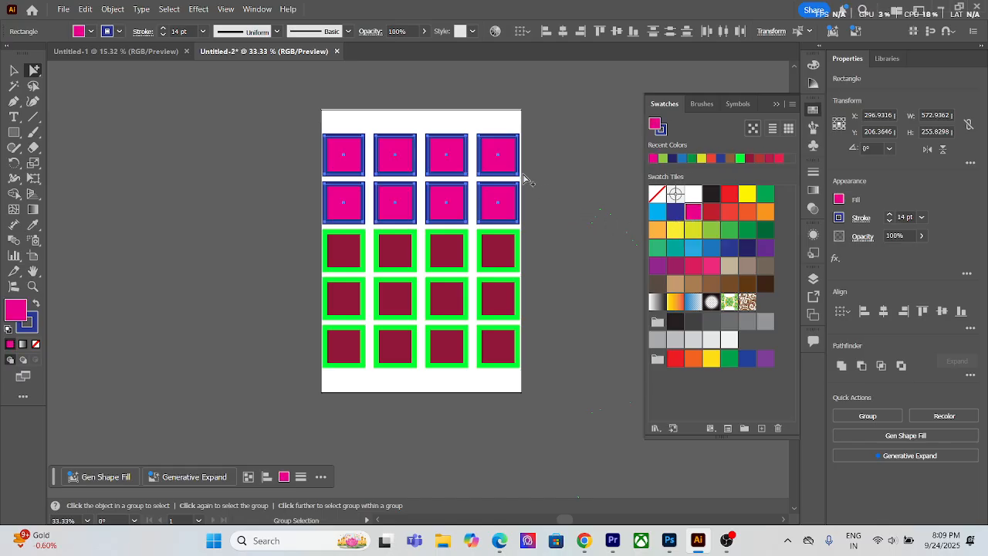
Step: Select the third row of squares with the Group Selection tool and try several fill swatches, ending with light red
left_click(36, 76)
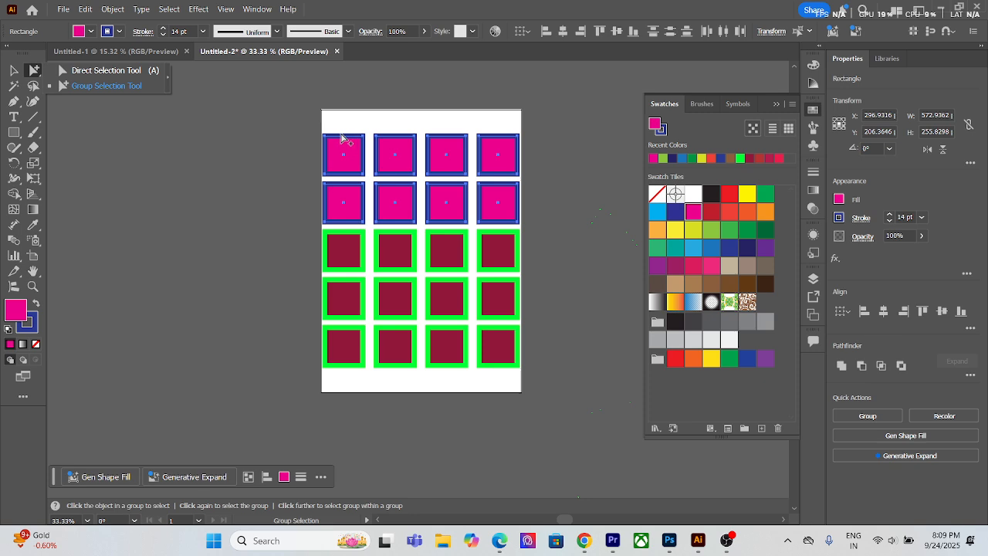
left_click_drag(322, 252, 510, 248)
left_click(730, 229)
left_click(693, 229)
left_click(674, 245)
left_click(730, 211)
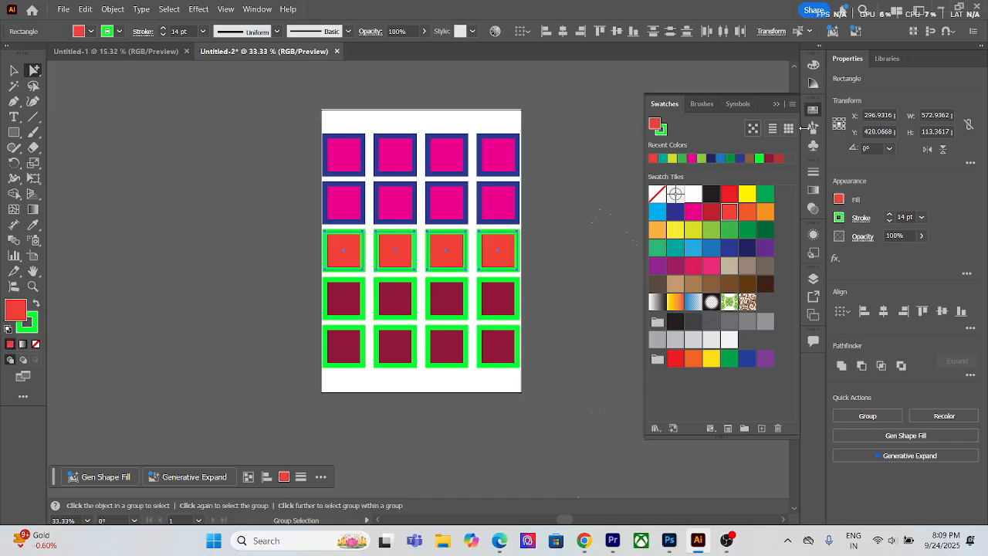
Step: Select all the squares with the Selection tool and set their fill to the green swatch C=50 M=0 Y=100 K=0
key("v")
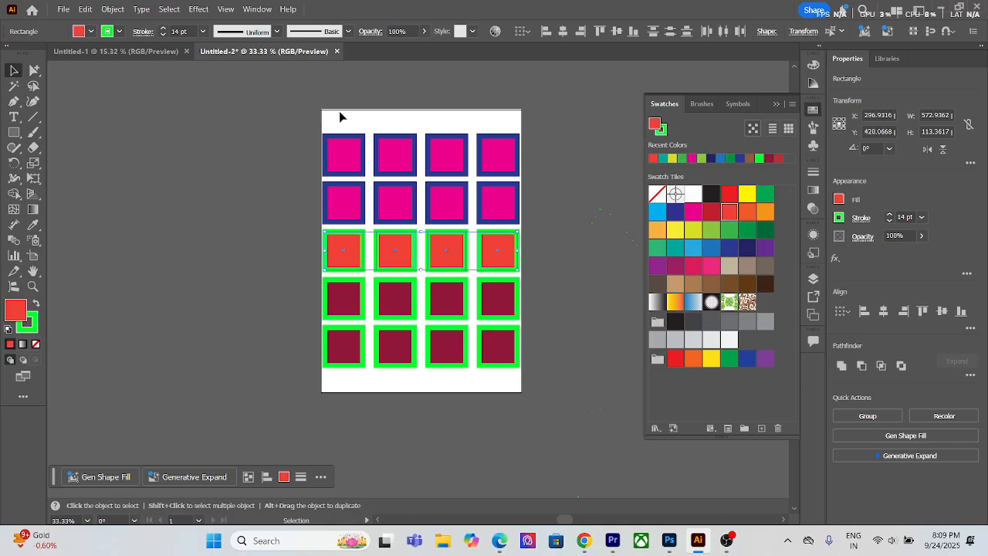
left_click_drag(326, 123, 522, 381)
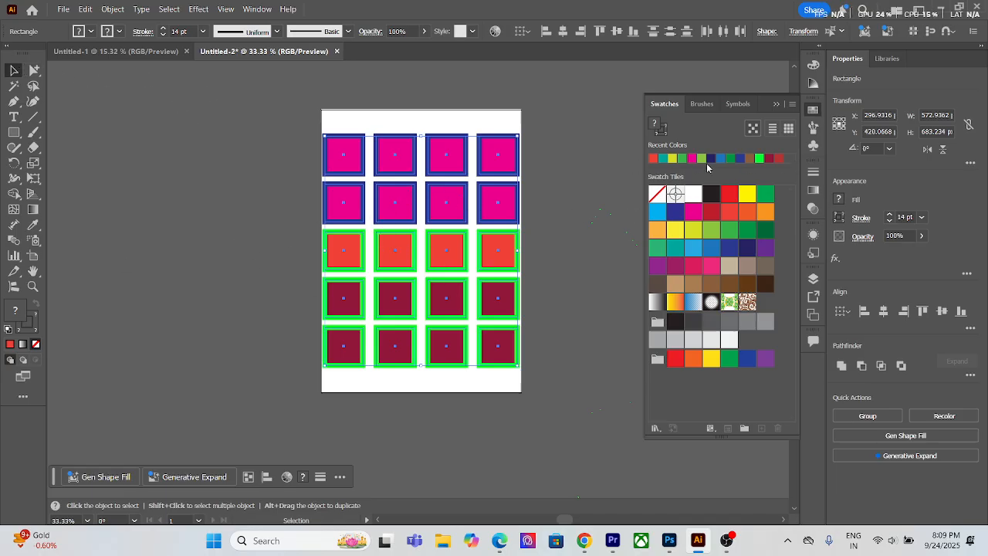
left_click(682, 235)
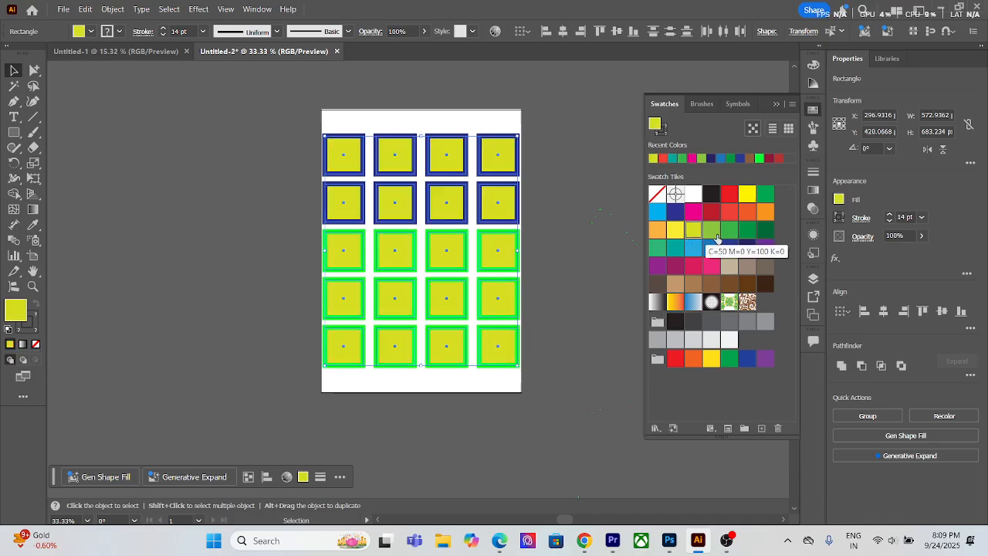
left_click(714, 235)
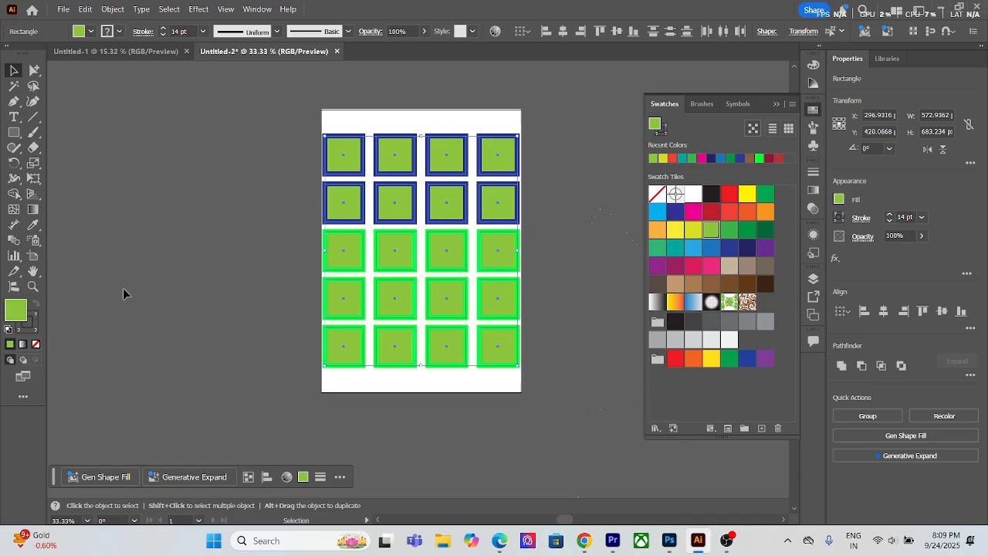
Step: Set the stroke weight of all the squares to 0 and deselect them
left_click(28, 325)
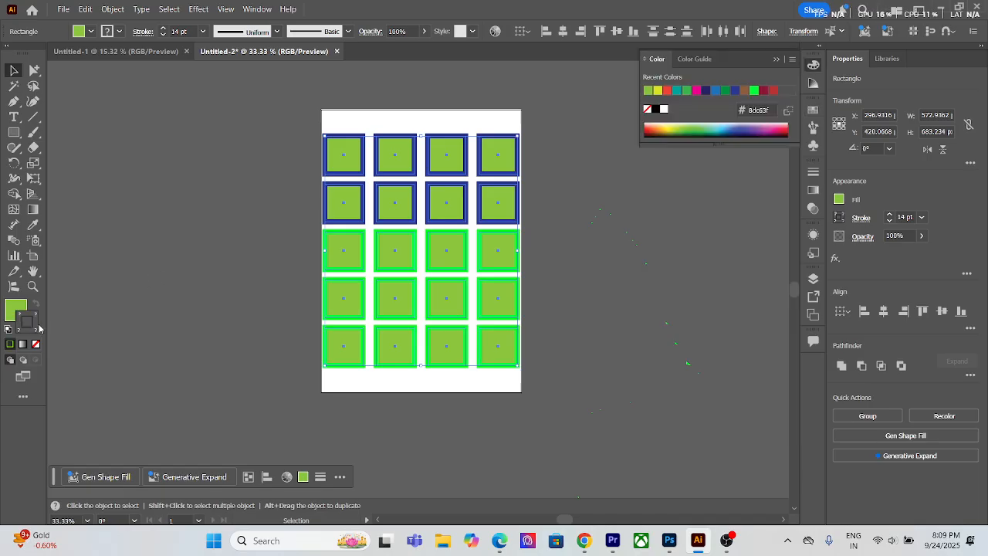
left_click(906, 216)
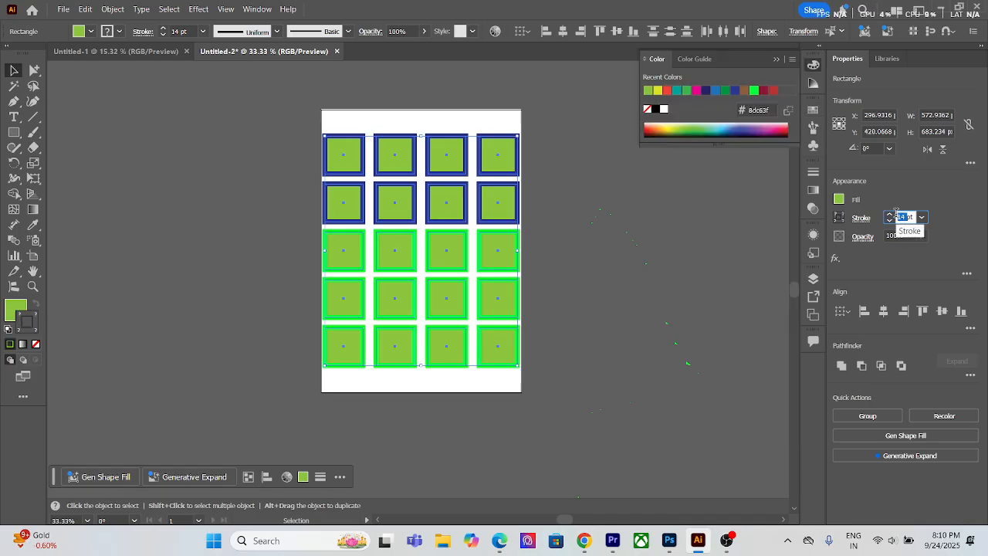
type("0")
key("Return")
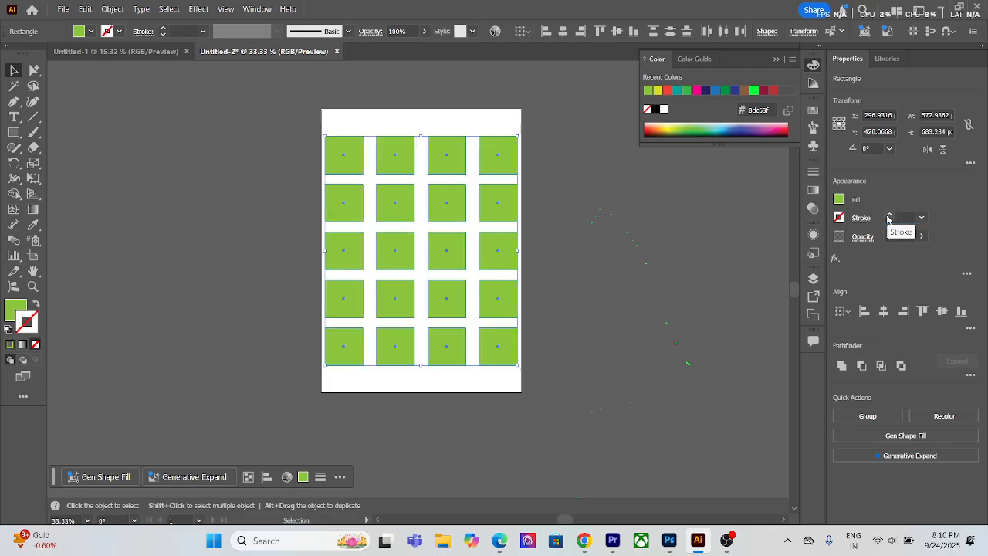
left_click(540, 153)
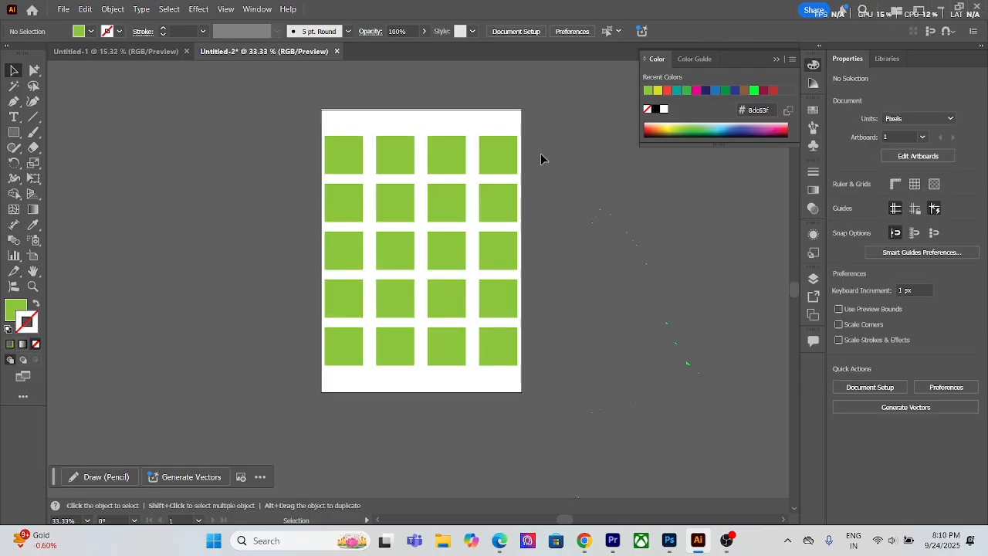
left_click(34, 71)
right_click(37, 75)
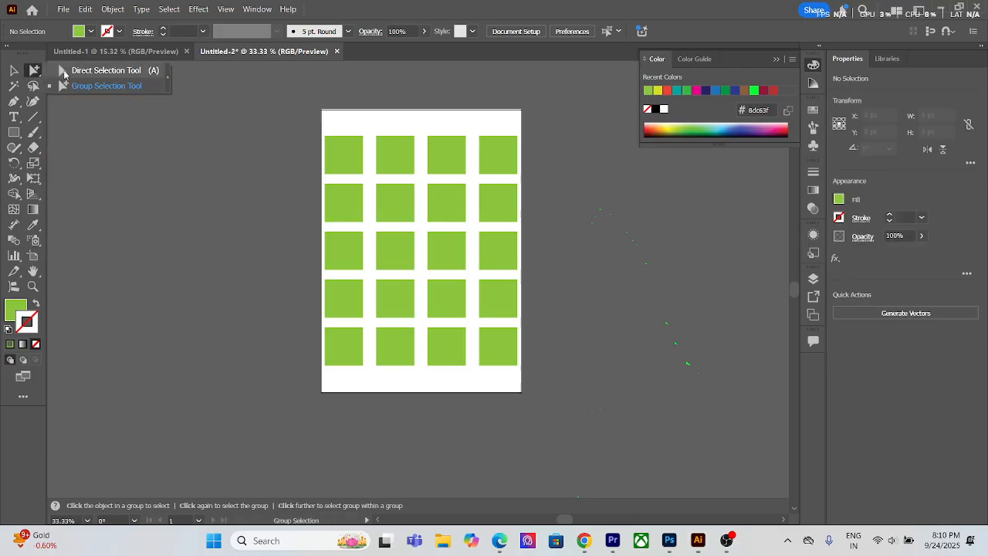
left_click(35, 71)
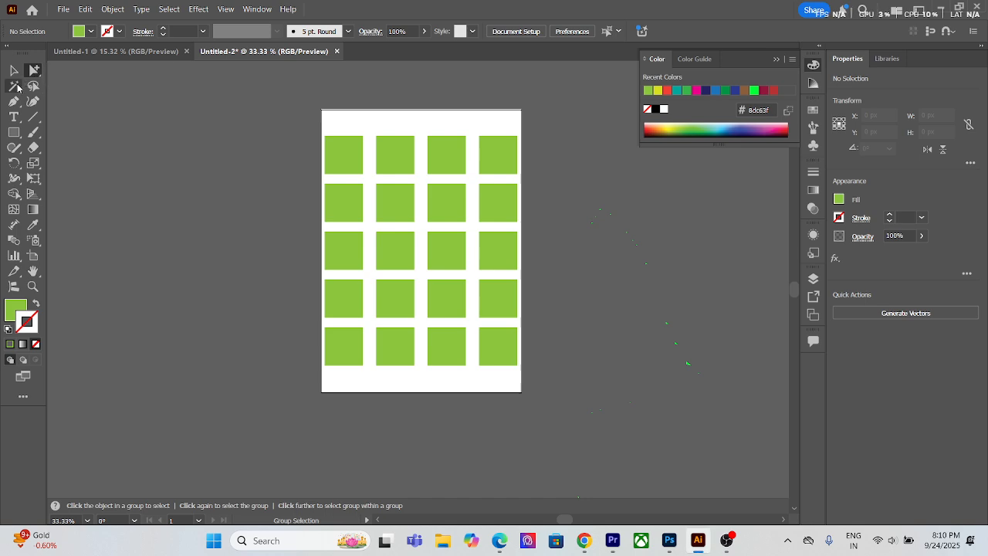
left_click(15, 88)
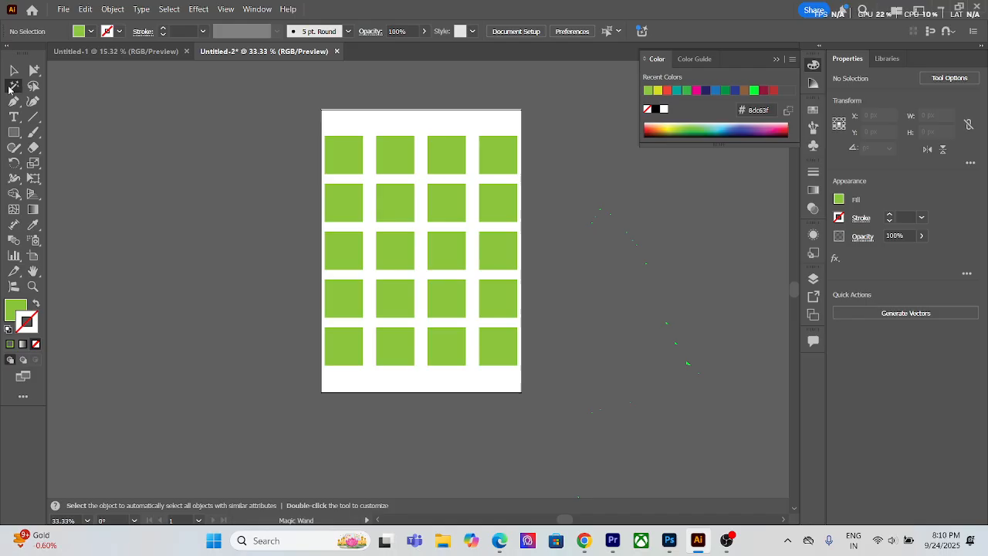
key("v")
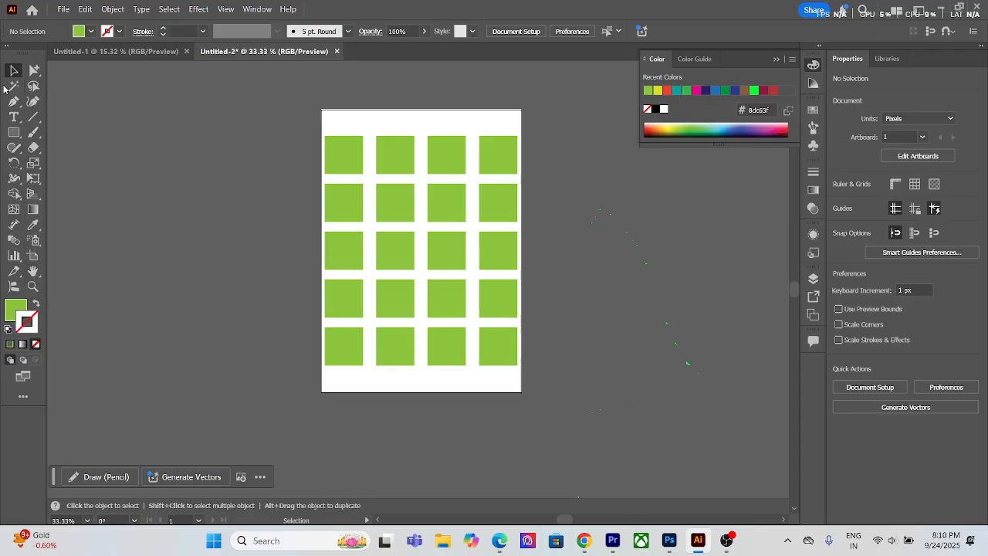
Step: Give row one's third square, row two's outer squares, row four's last two and row five's third a CMYK Magenta fill and green stroke
left_click(346, 193)
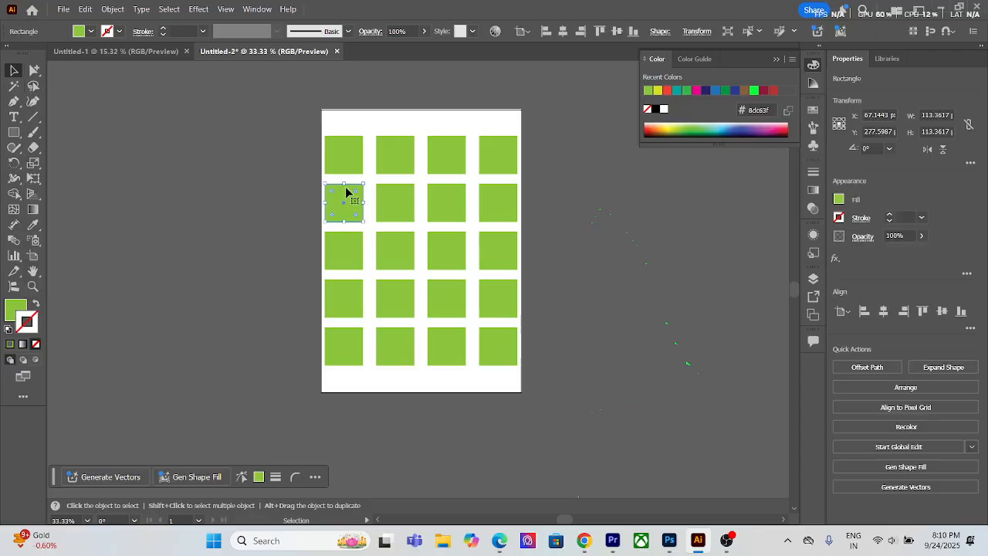
left_click(813, 109)
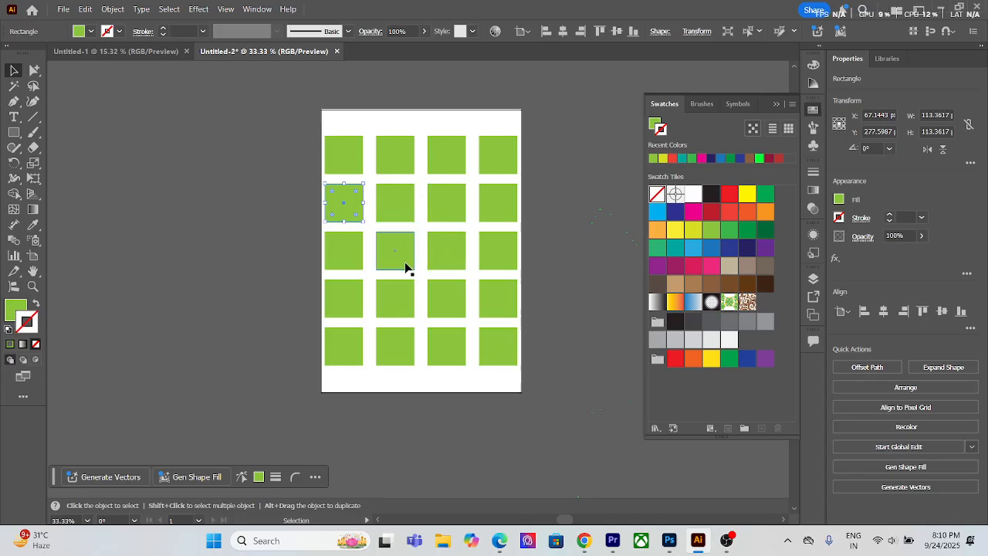
left_click(440, 282, "shift")
left_click(379, 222, "shift")
left_click(379, 224, "shift")
left_click(503, 220, "shift")
left_click(504, 299, "shift")
left_click(436, 362, "shift")
left_click(443, 161, "shift")
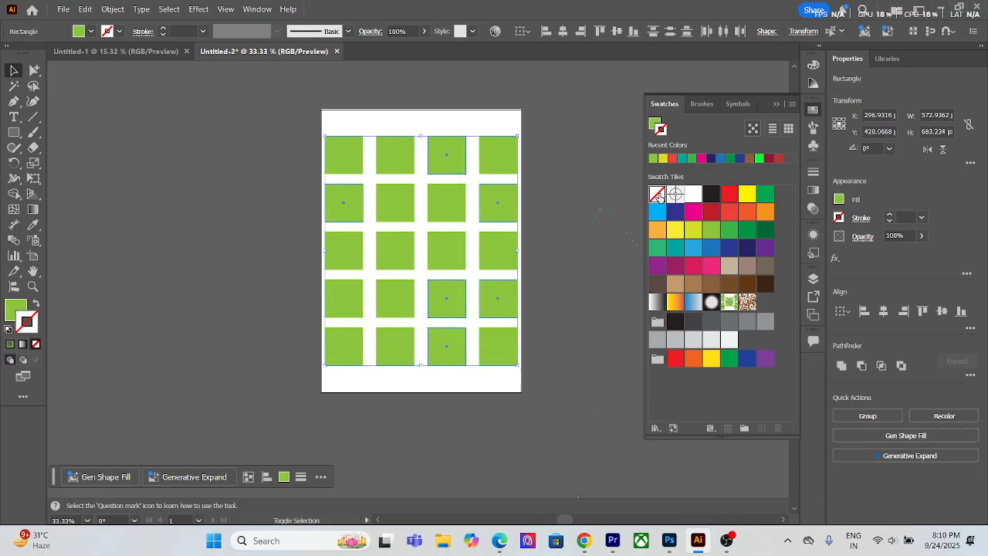
left_click(693, 213)
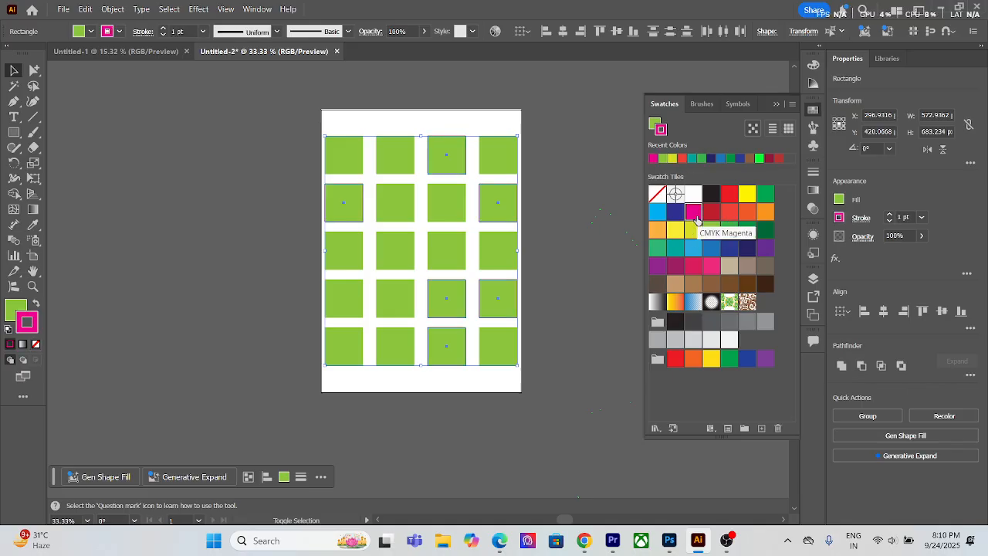
left_click(36, 304)
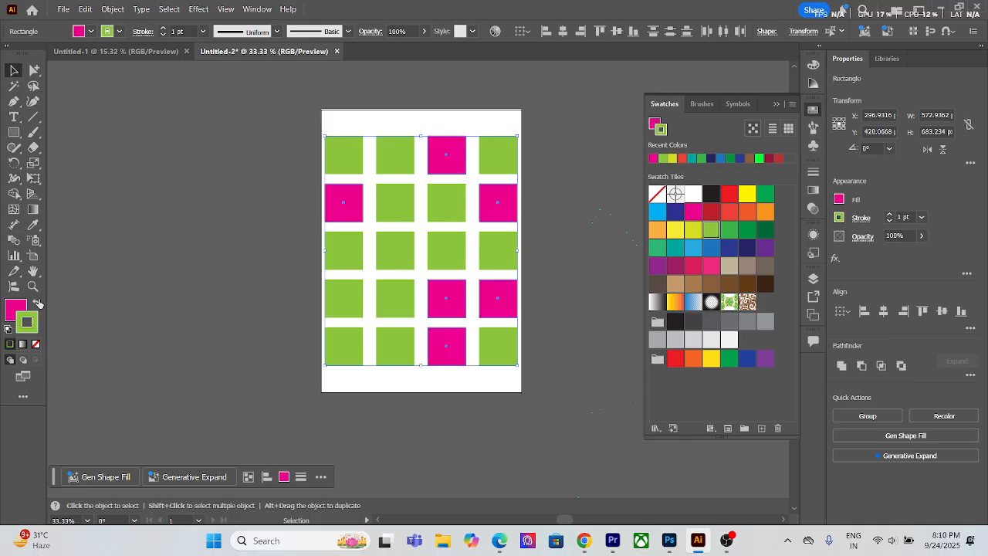
left_click(547, 116)
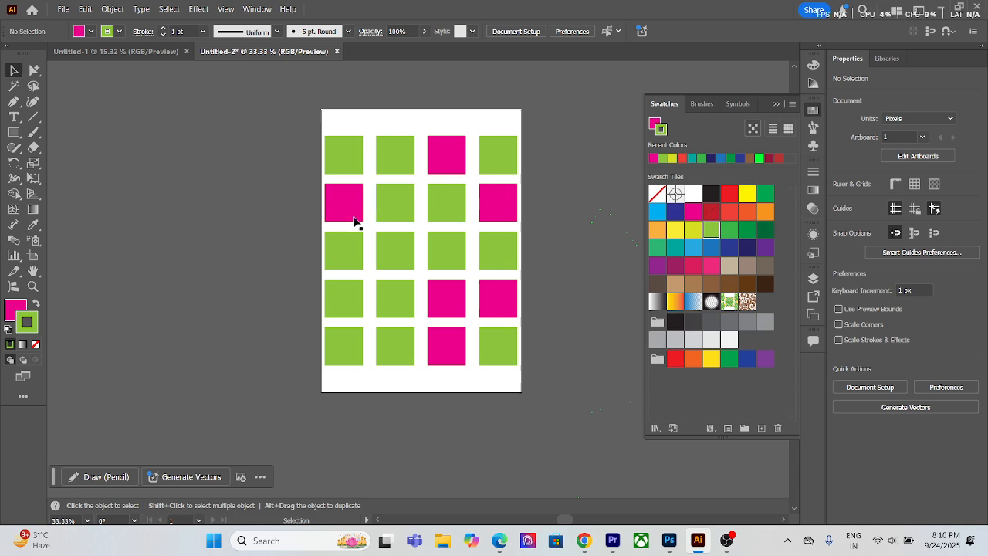
Step: Fill row one's second square, row three's second and fourth, and row four's first with purple C=75 M=100 Y=0 K=0, without stroke
left_click_drag(342, 321, 396, 270)
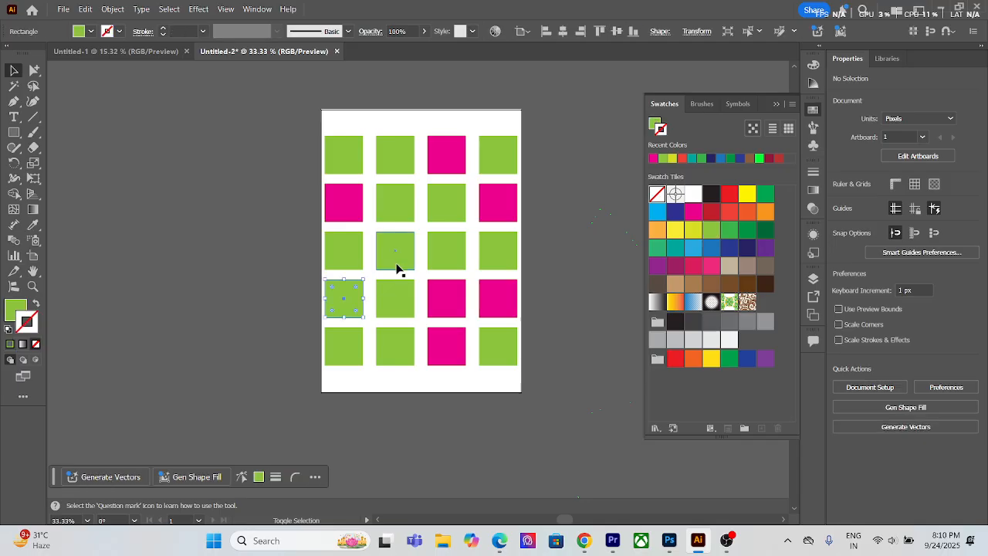
left_click(497, 244, "shift")
left_click(396, 156, "shift")
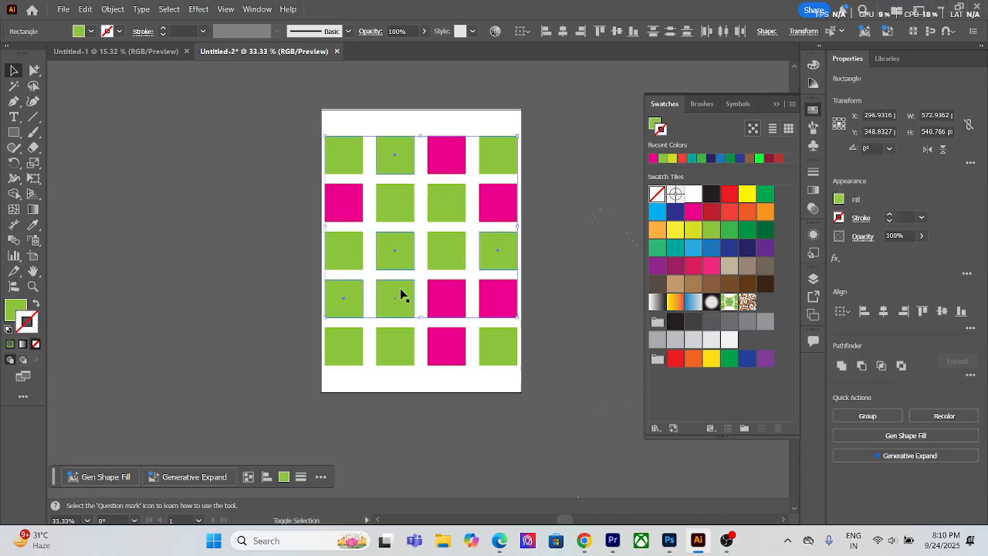
left_click(764, 250)
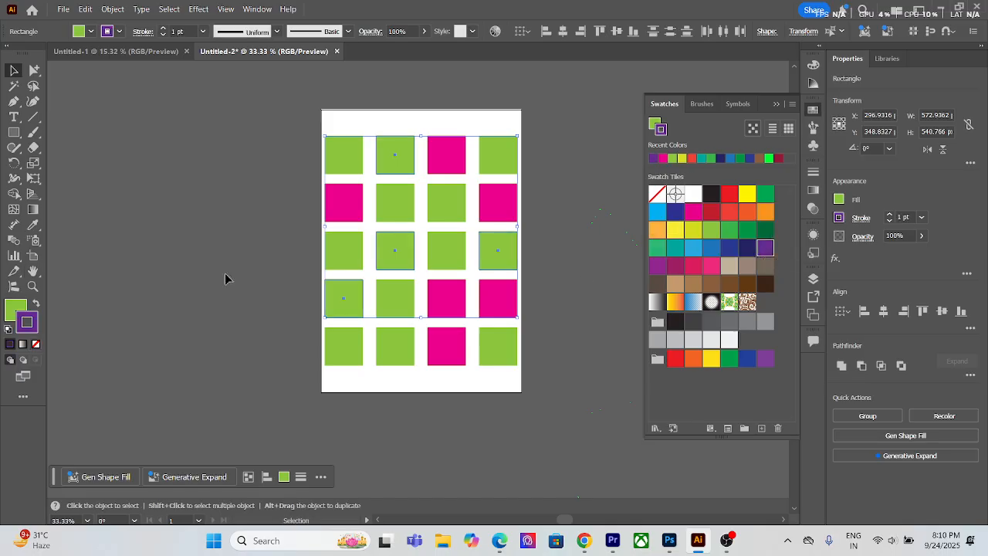
left_click(36, 305)
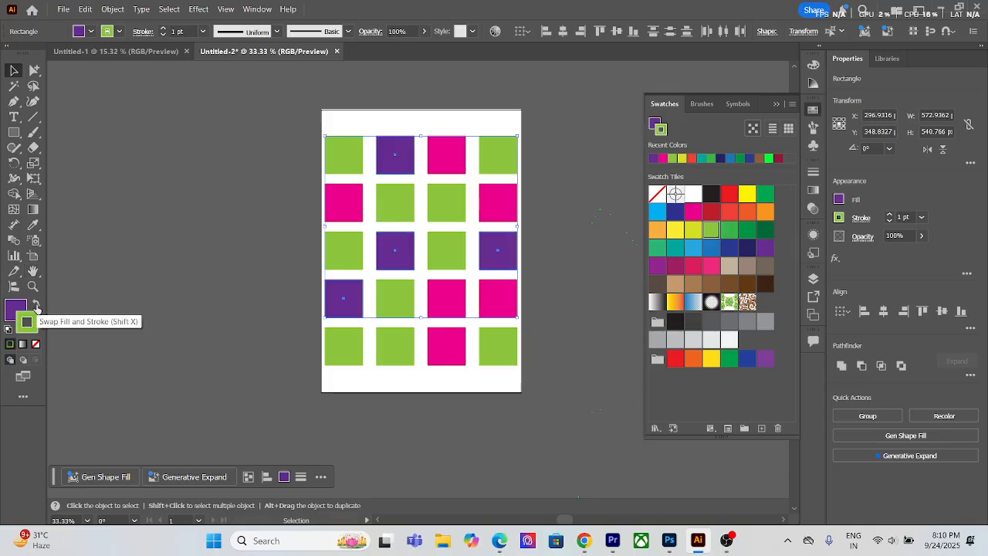
left_click(36, 344)
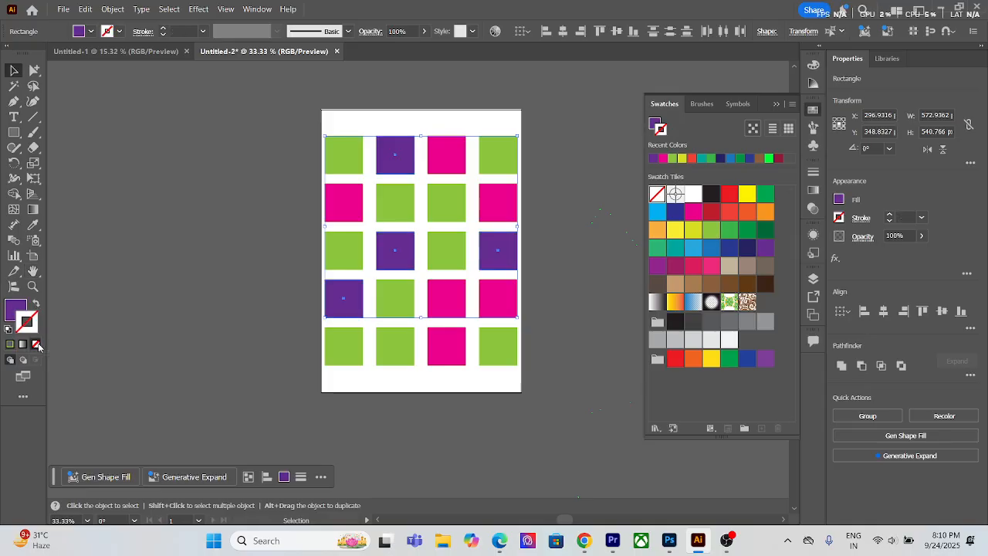
left_click(210, 176)
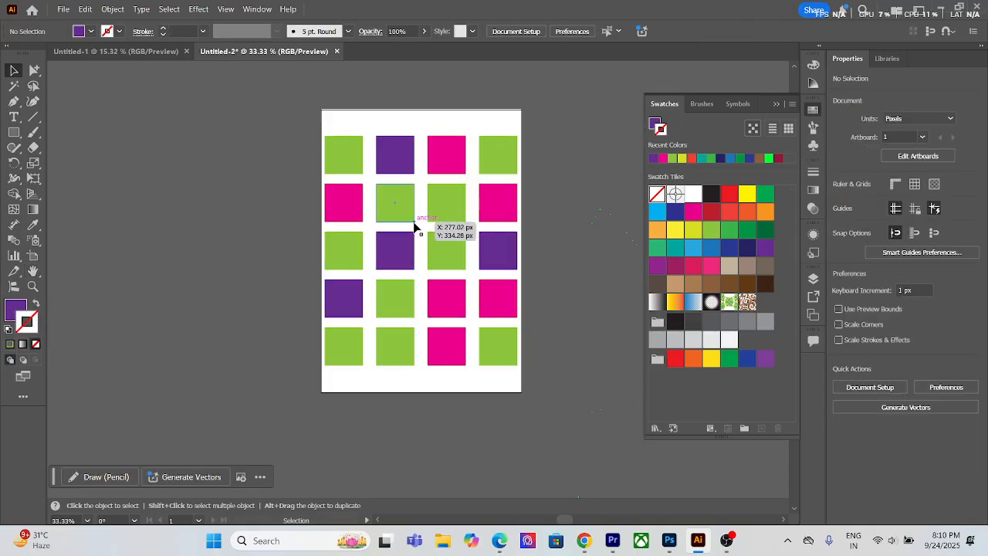
Step: Fill row one's first square, row two's third, and row five's second and fourth with the dark red swatch, and deselect them
left_click(396, 353)
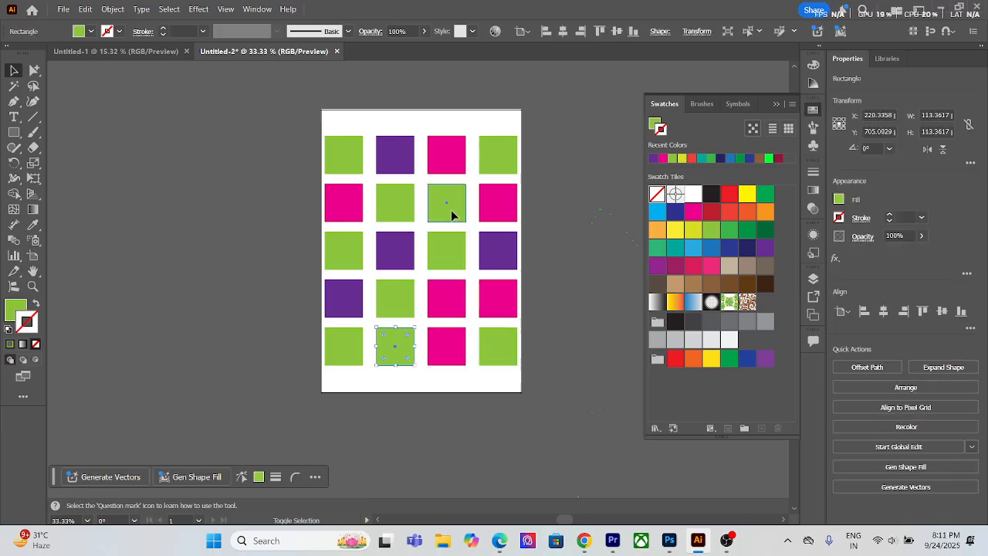
left_click(451, 210, "shift")
left_click(335, 159, "shift")
left_click(494, 349, "shift")
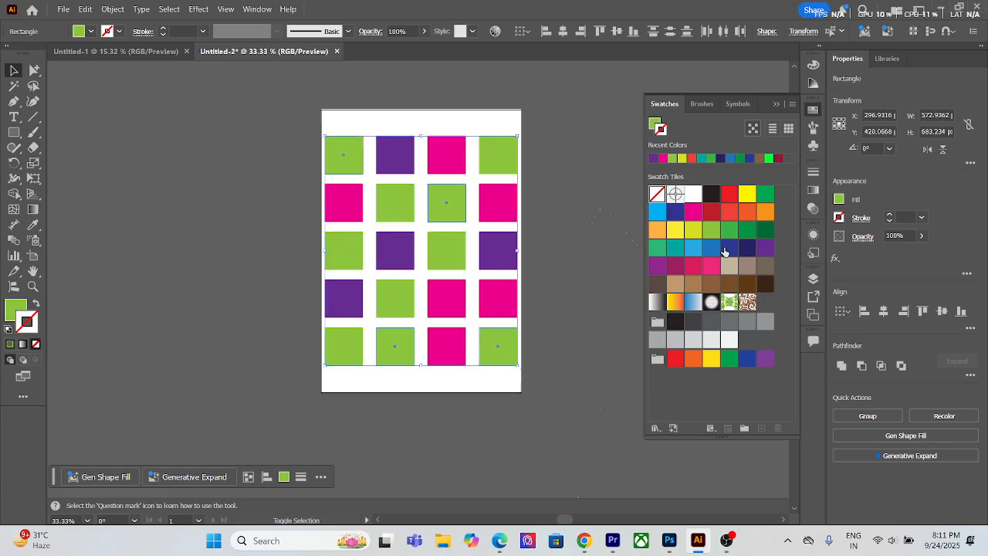
left_click(35, 304)
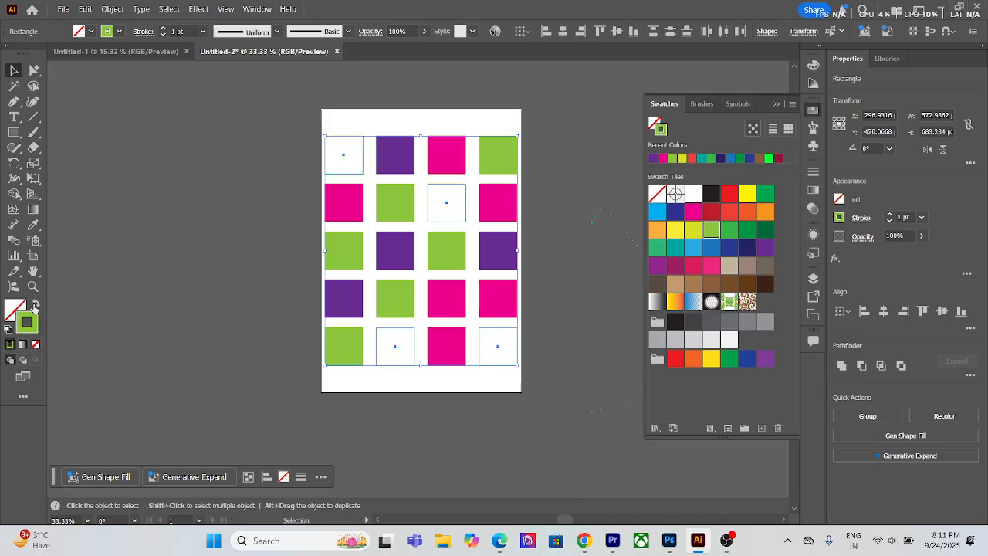
left_click(35, 305)
left_click(17, 311)
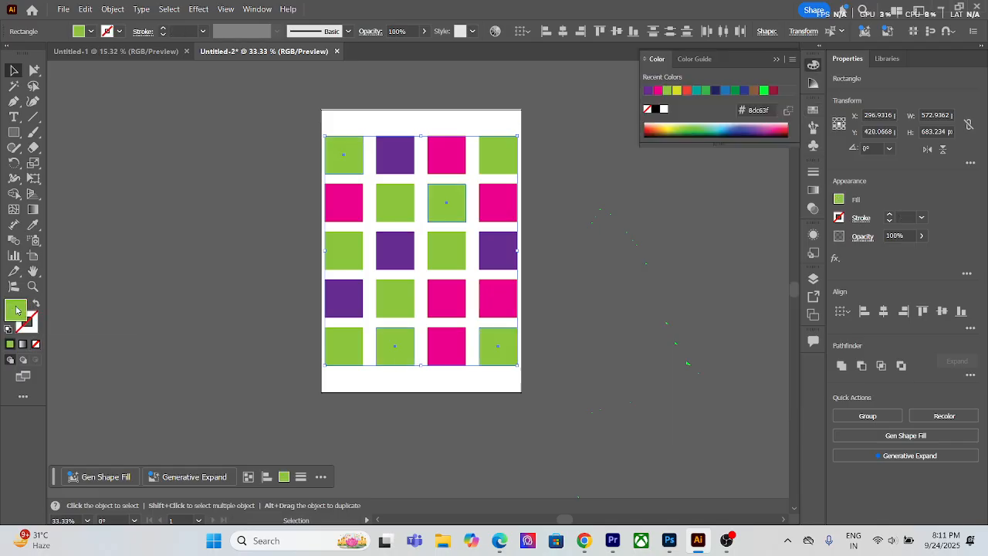
left_click(813, 110)
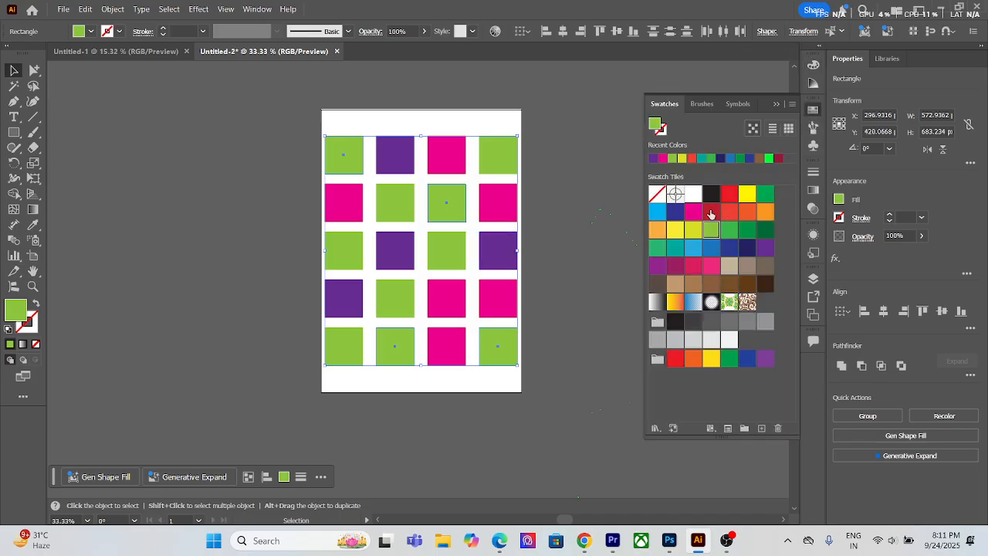
left_click(711, 213)
left_click(139, 131)
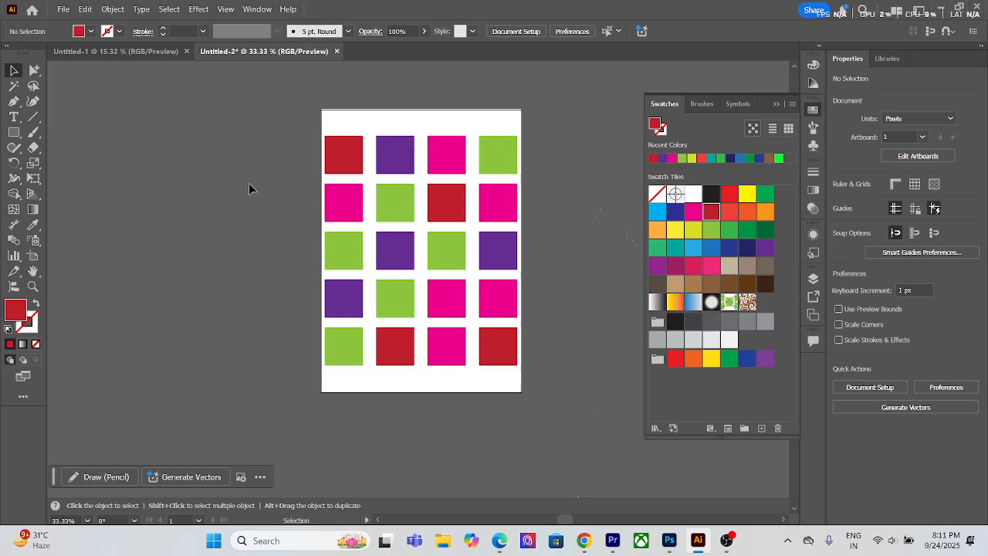
Step: Select all the purple squares at once with the Magic Wand tool, fill them with the dark navy swatch, and deselect them
left_click(14, 86)
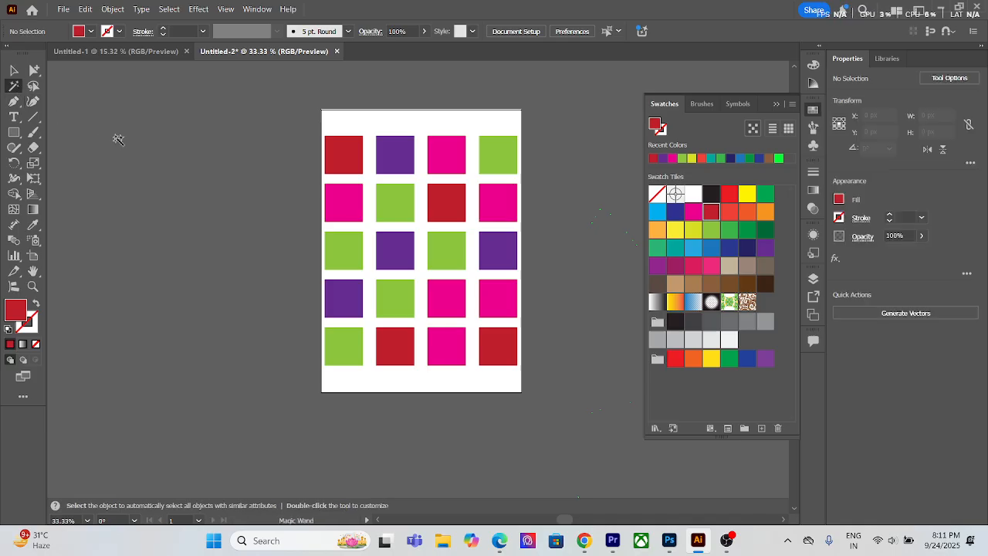
left_click(16, 72)
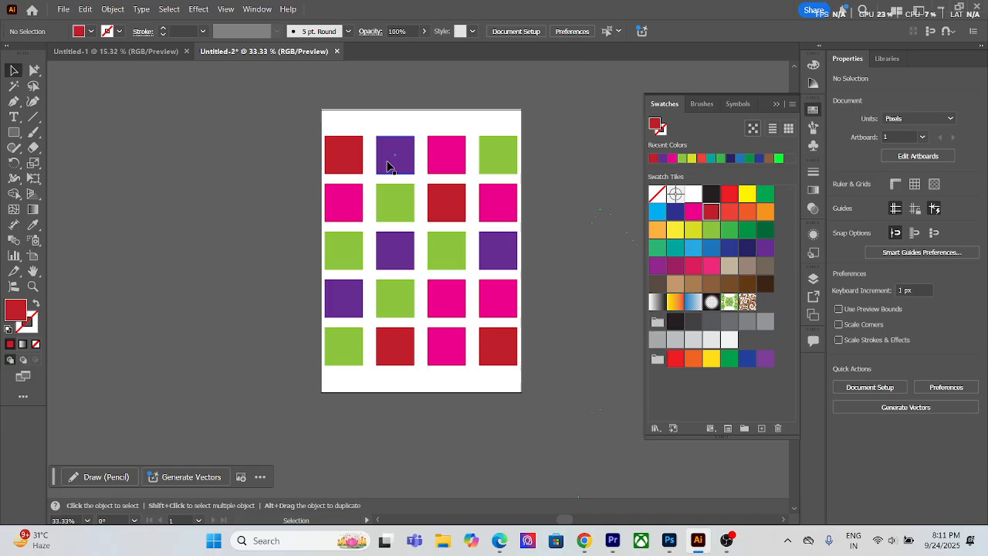
key("y")
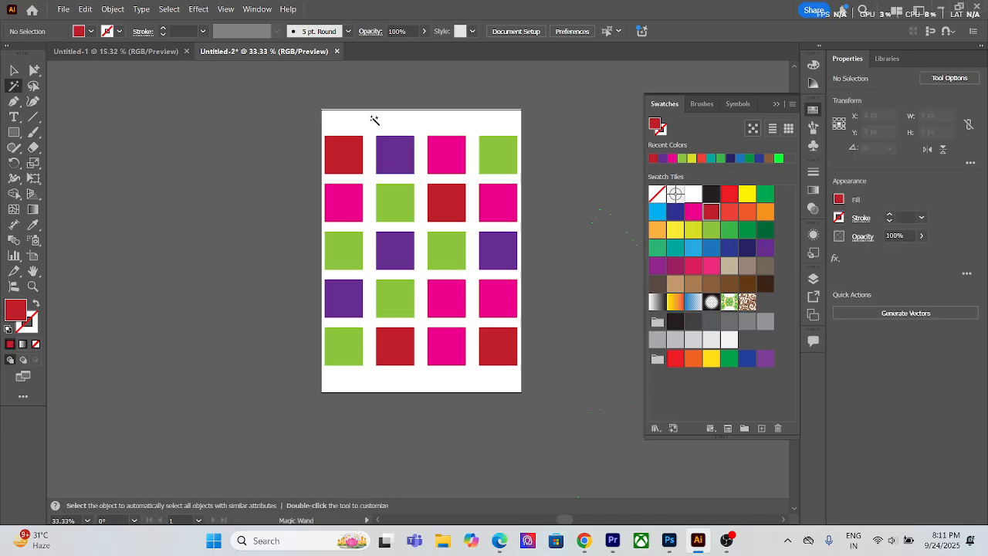
left_click(398, 148)
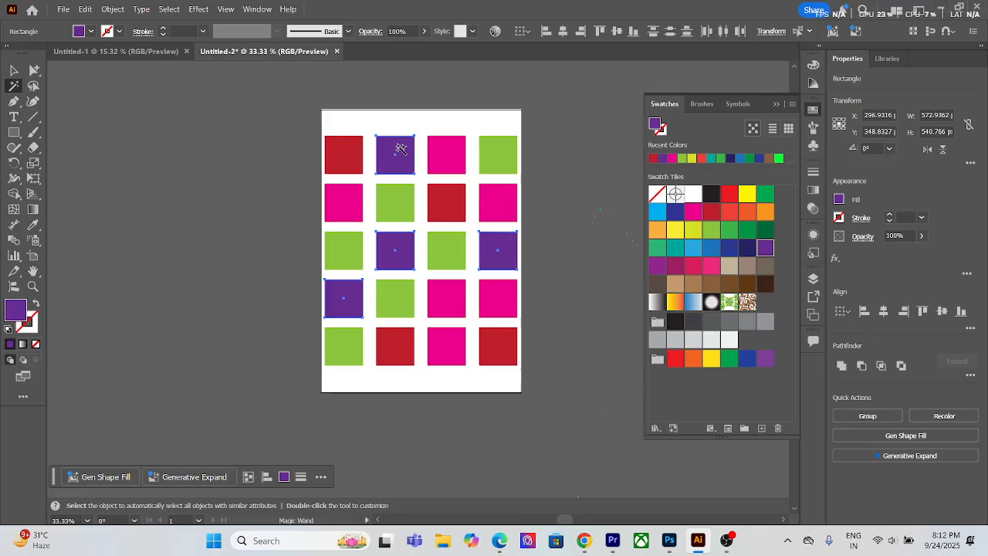
left_click(747, 248)
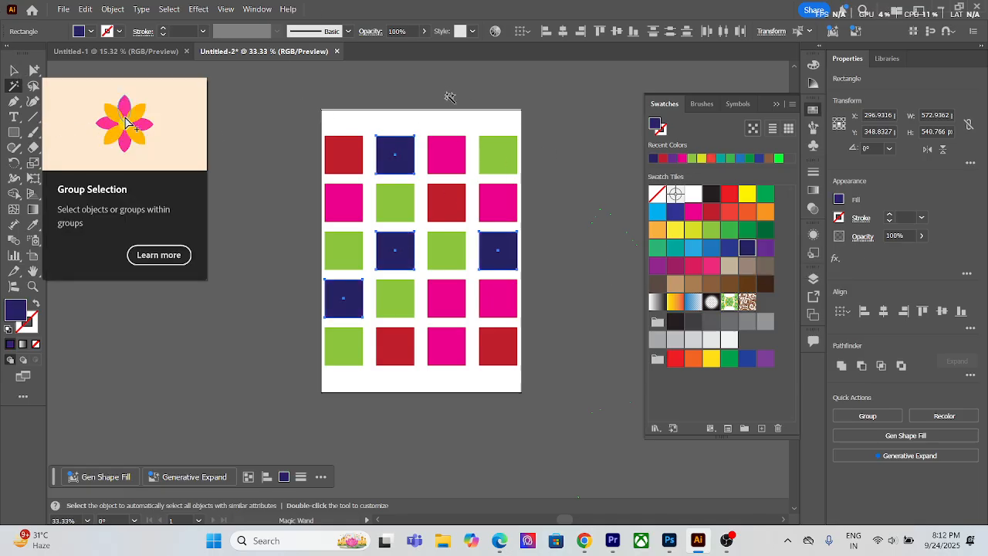
left_click(13, 73)
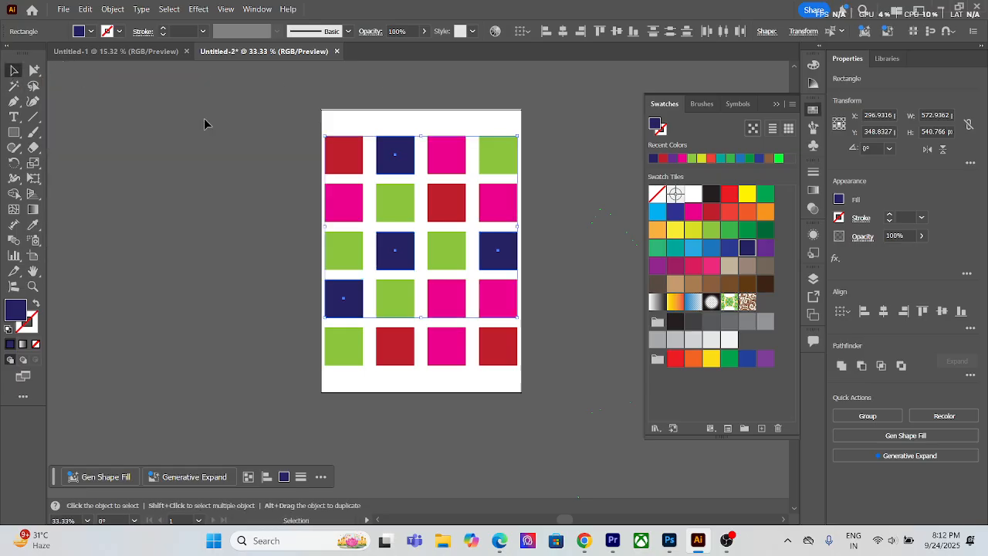
left_click(259, 147)
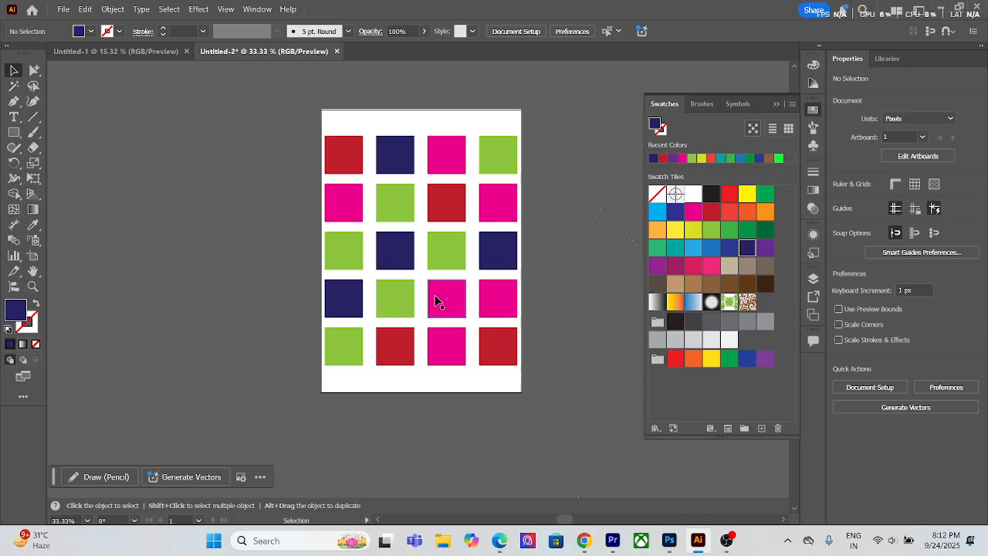
Step: Select all the magenta squares with the Magic Wand tool, change their fill to the light blue swatch, and deselect them
left_click(12, 87)
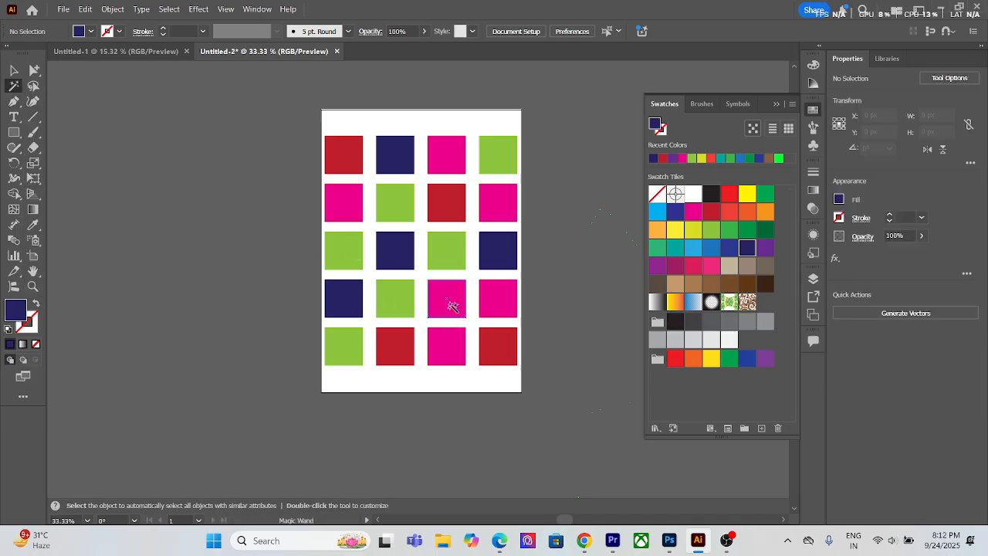
left_click(453, 303)
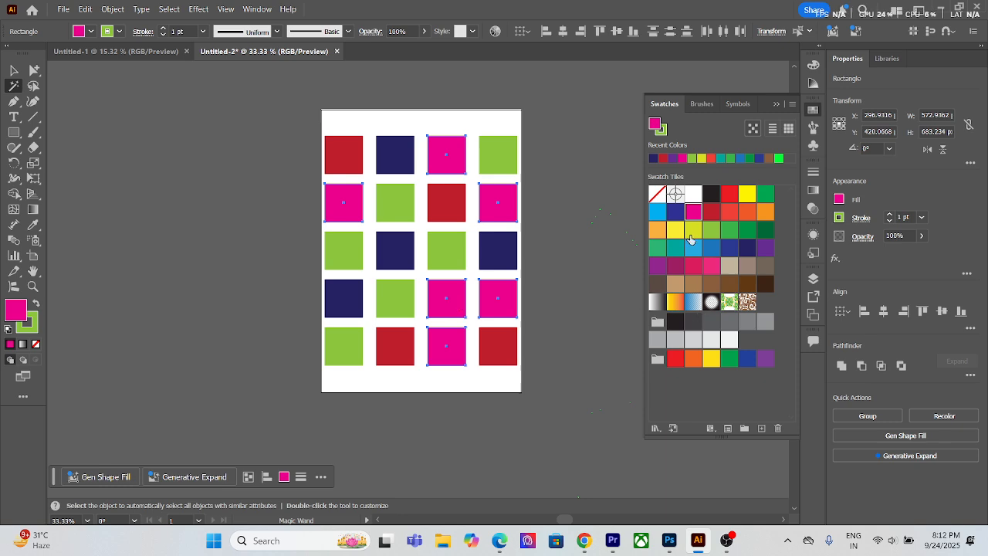
left_click(692, 248)
left_click(14, 70)
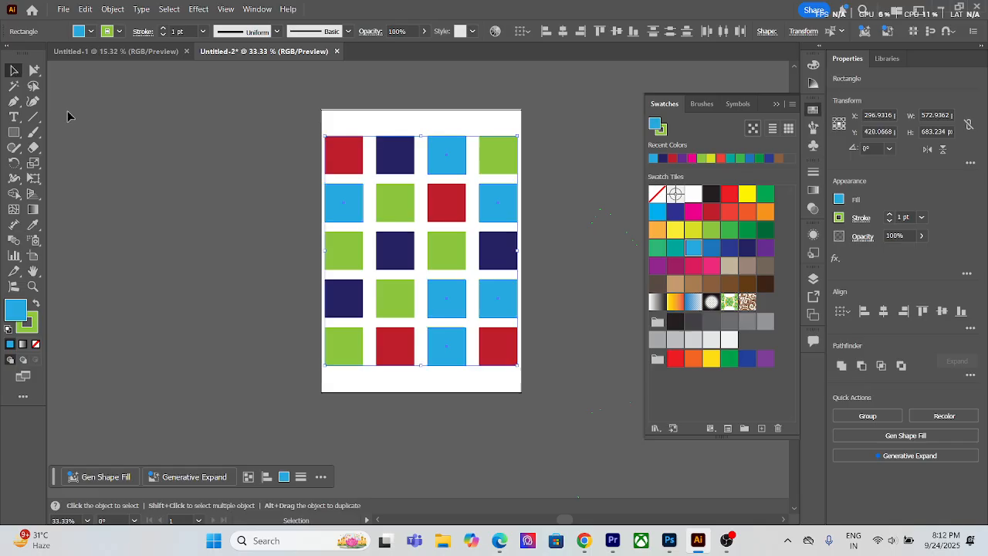
left_click(117, 142)
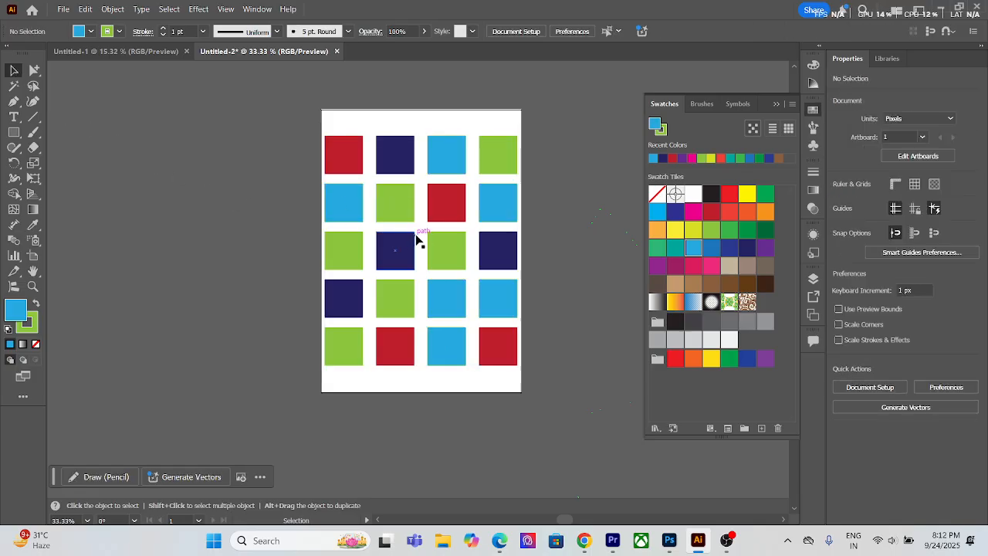
Step: Select all the green squares with the Magic Wand tool, change their fill to the orange swatch, and deselect them
left_click(14, 85)
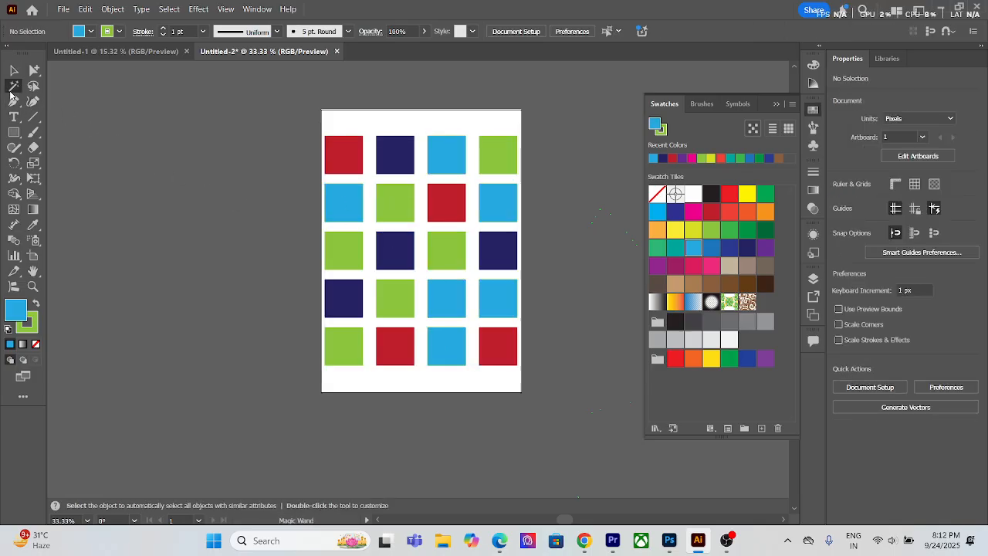
left_click(413, 210)
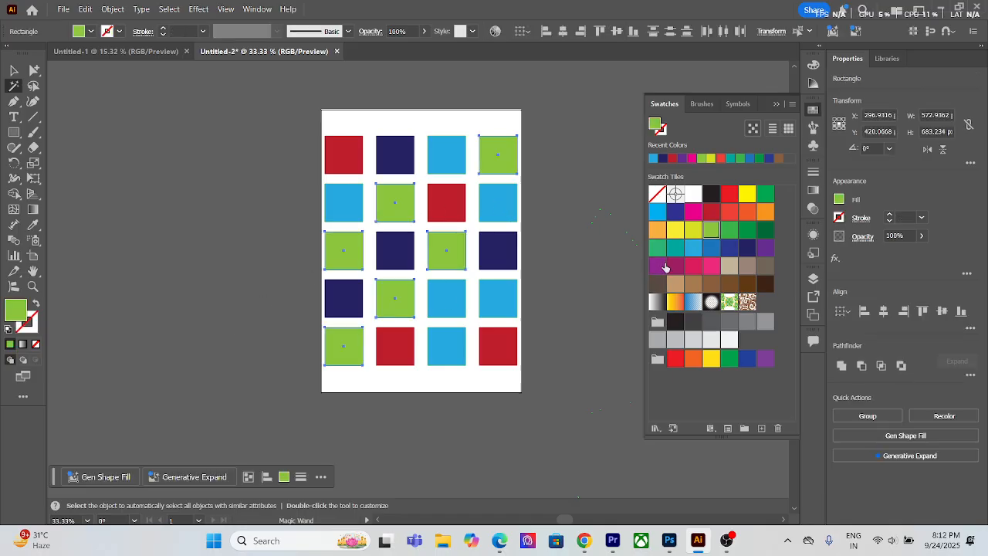
left_click(765, 211)
left_click(13, 70)
left_click(112, 115)
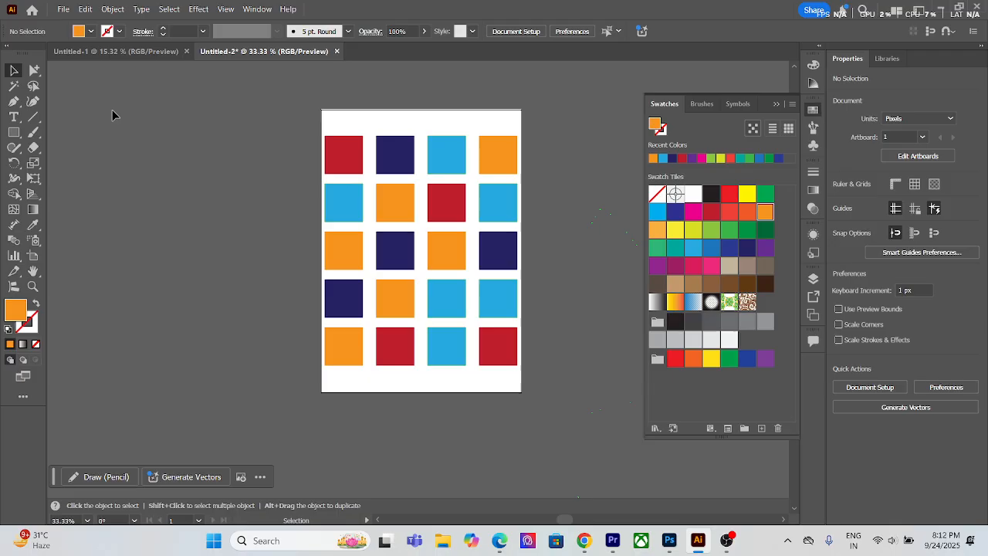
Step: Marquee-select all the squares with the Selection tool, then the first two rows with the Group Selection tool, clearing each selection
left_click_drag(322, 115, 527, 374)
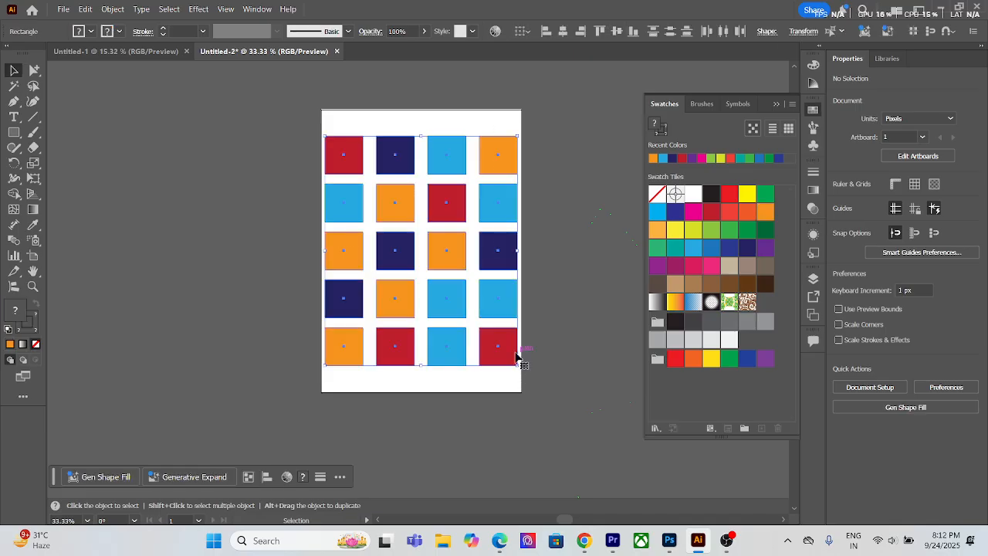
left_click(250, 380)
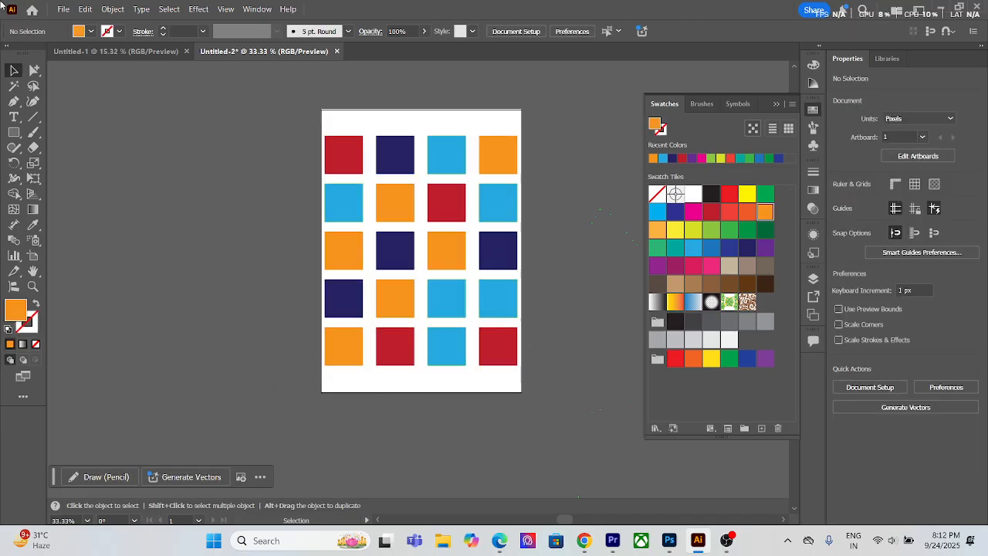
left_click(33, 86)
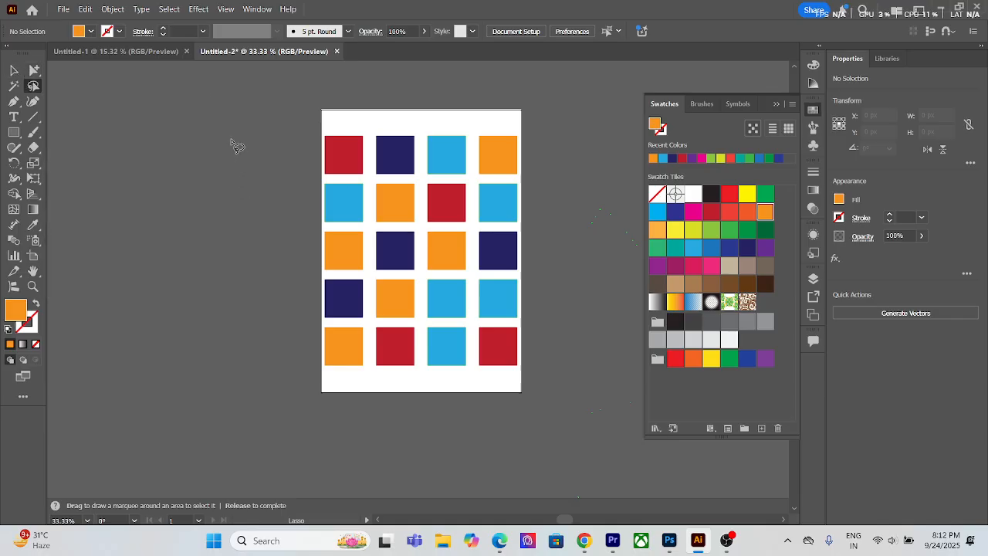
left_click(33, 72)
left_click_drag(32, 73, 96, 92)
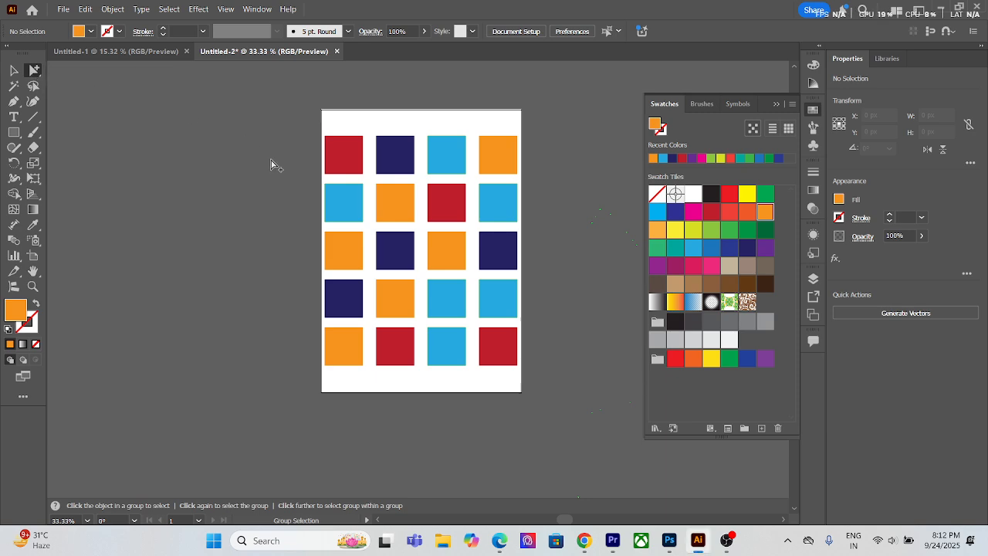
left_click_drag(544, 222, 555, 226)
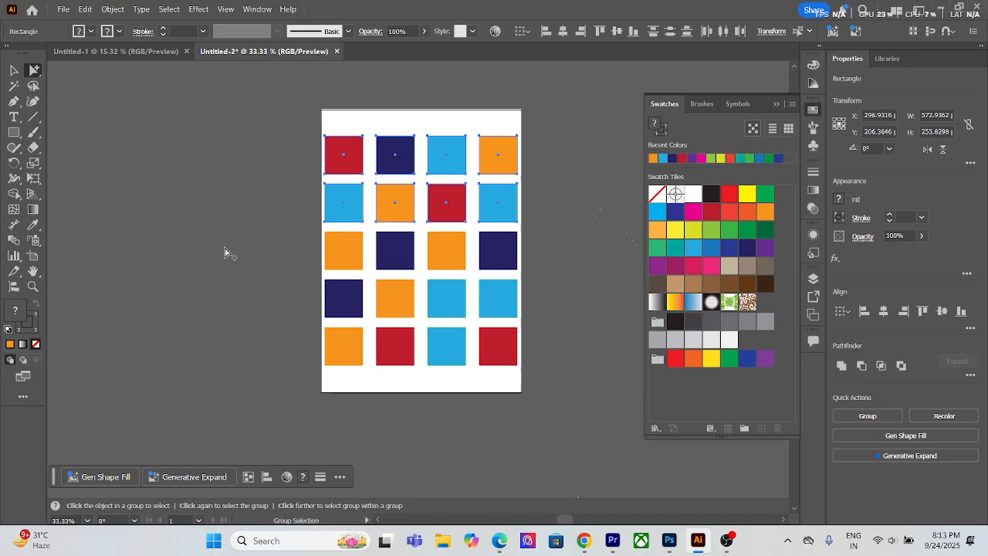
left_click(32, 88)
key("v")
left_click(253, 145)
Step: Lasso the first column, rows two and three and row four's first three squares, fill them beige, and select only row two's third square
left_click(33, 86)
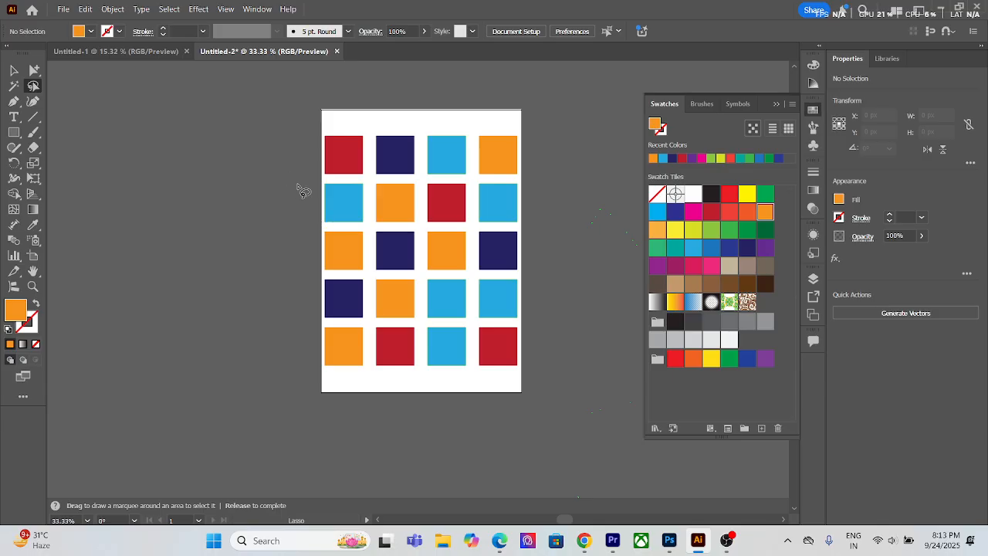
mouse_move(298, 177)
left_mouse_down()
mouse_move(341, 161)
mouse_move(400, 222)
mouse_move(438, 222)
mouse_move(466, 209)
mouse_move(499, 217)
mouse_move(494, 250)
mouse_move(390, 303)
mouse_move(340, 357)
left_mouse_up()
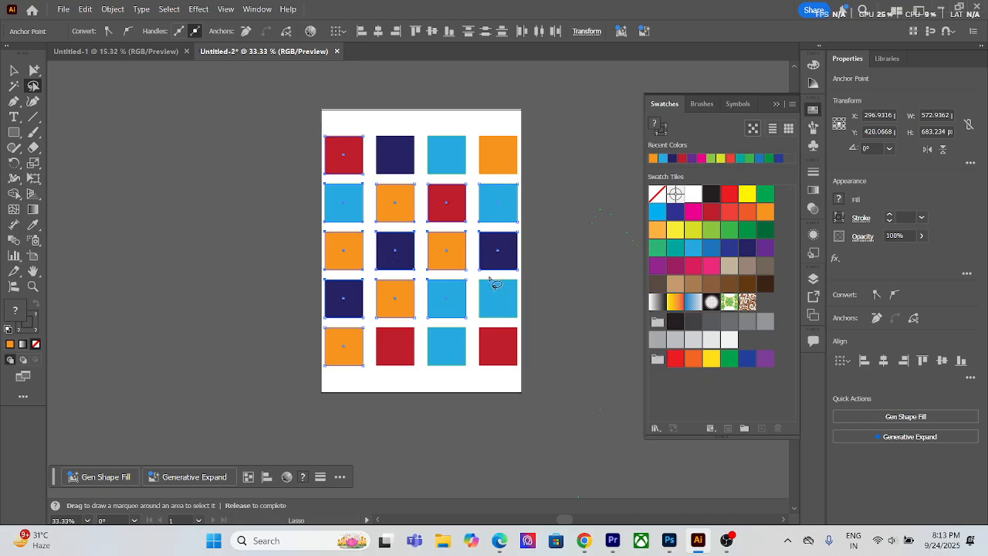
left_click(727, 267)
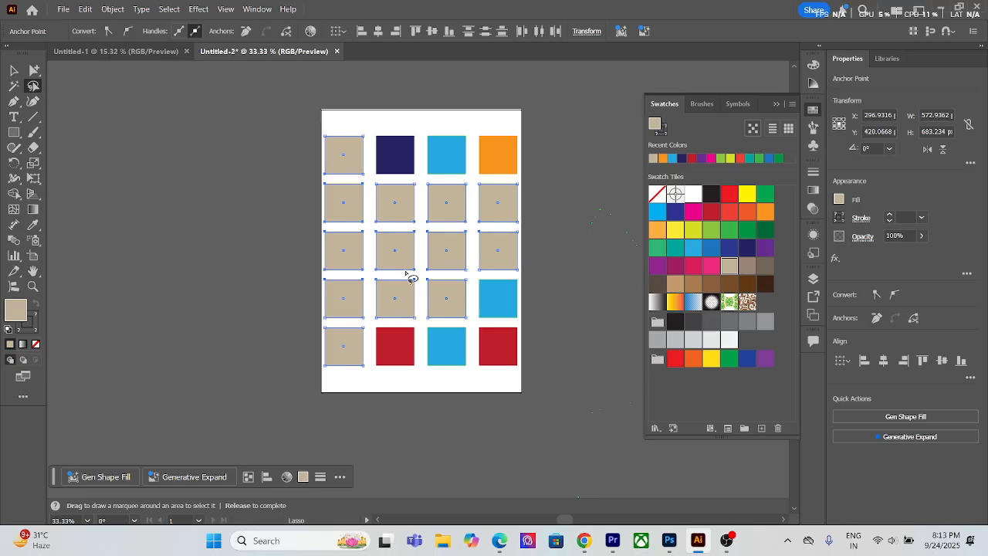
left_click(12, 72)
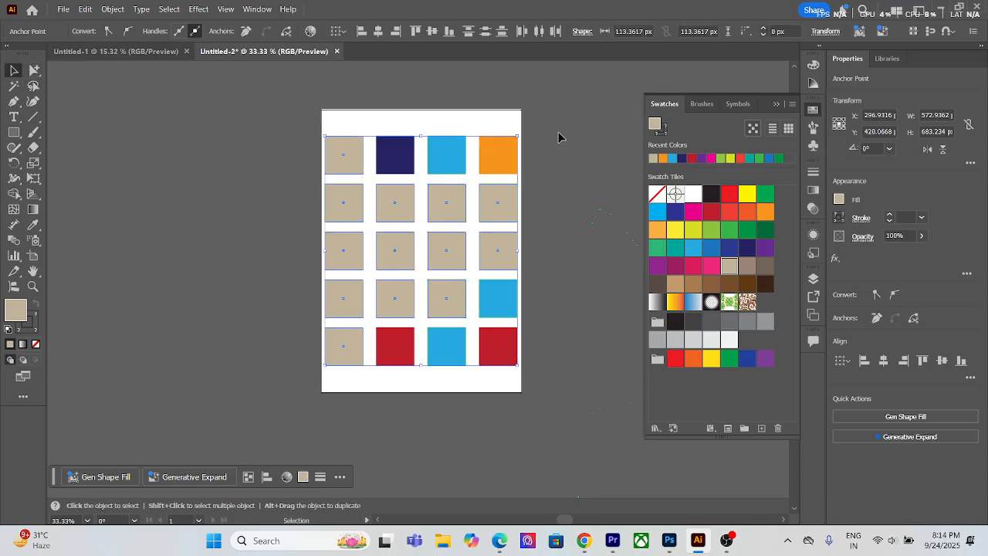
left_click(438, 225)
mouse_move(454, 217)
left_mouse_down()
mouse_move(429, 218)
mouse_move(460, 206)
mouse_move(447, 205)
left_mouse_up()
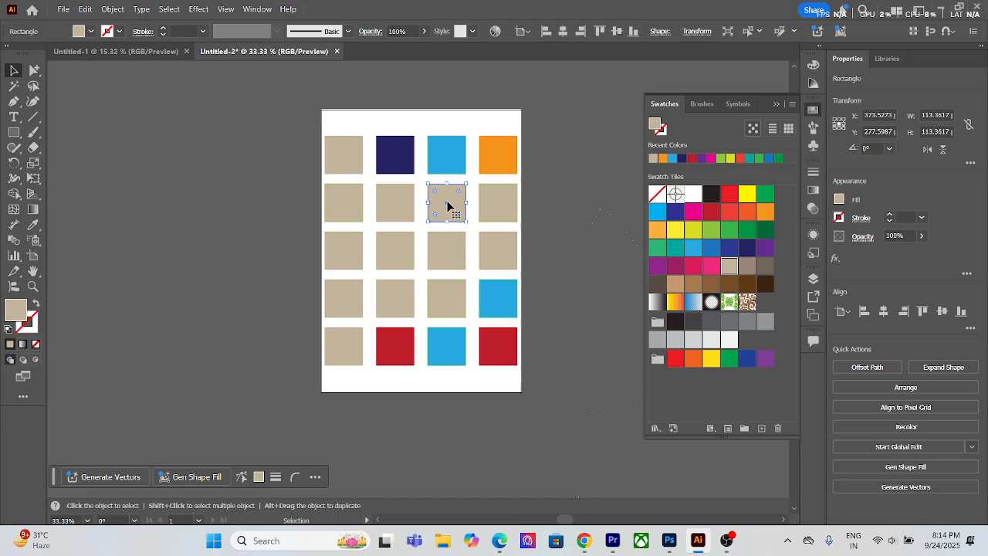
scroll(447, 205, "up", 1)
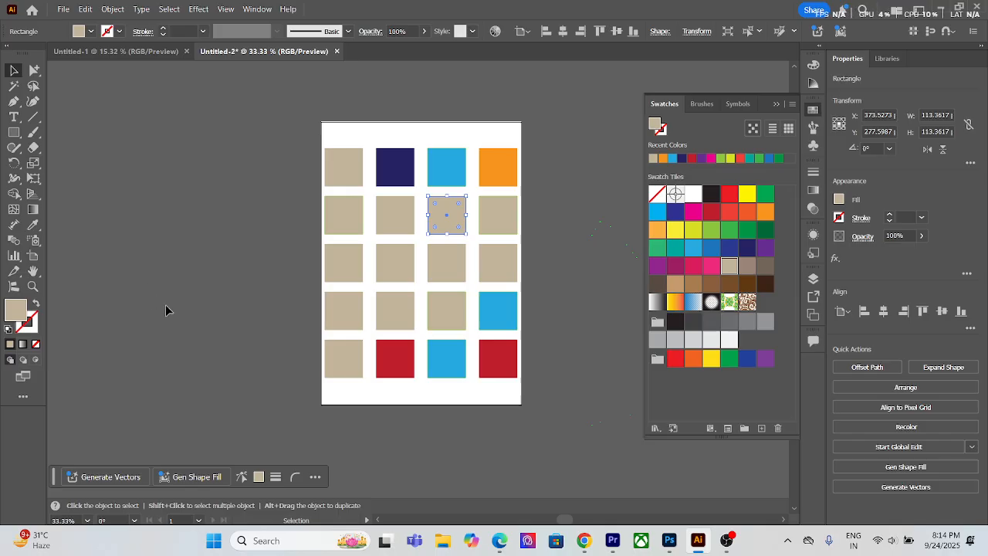
Step: Move the two upper corner anchor points of row one's first square outward with the Direct Selection tool, and undo both moves
left_click(33, 71)
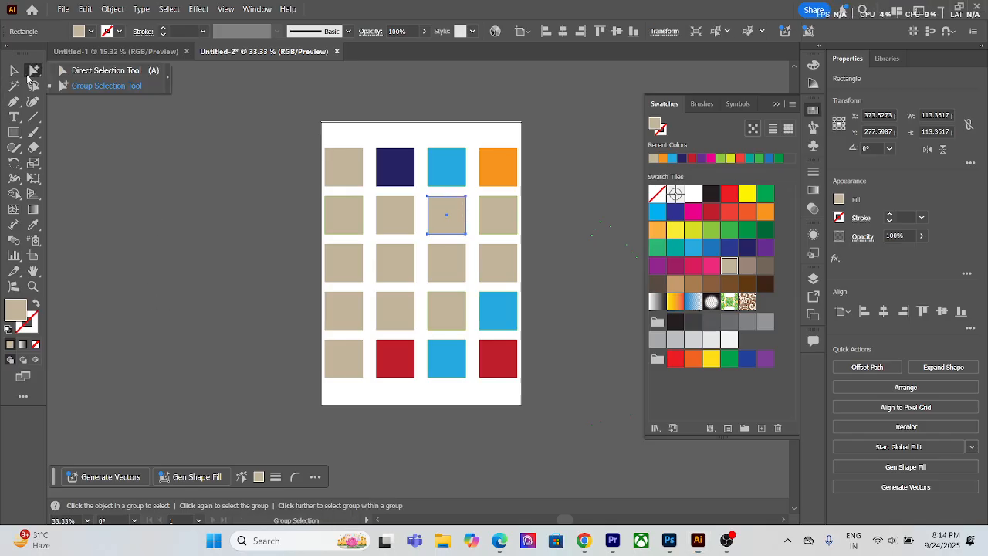
left_click(324, 150)
left_click_drag(323, 151, 204, 135)
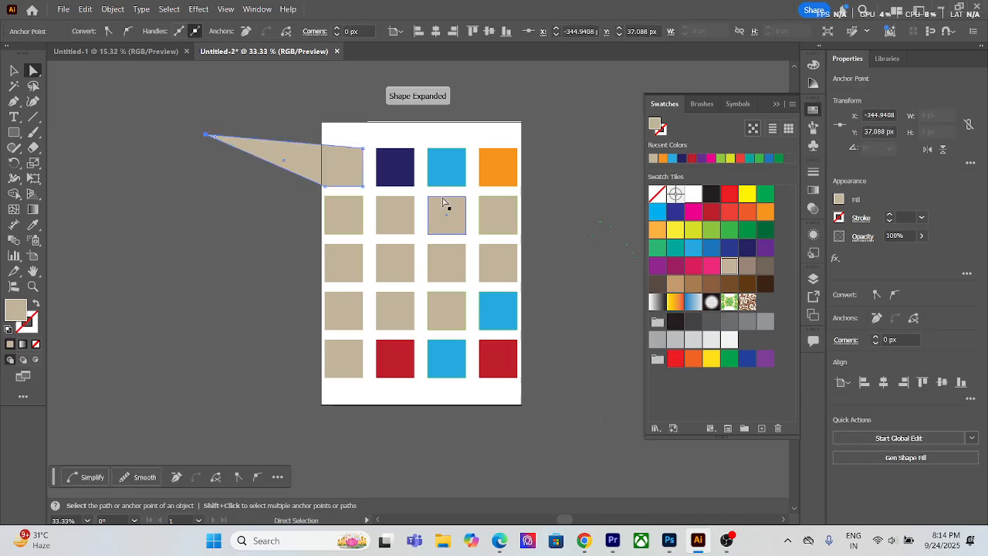
left_click(376, 148)
left_click_drag(363, 148, 407, 99)
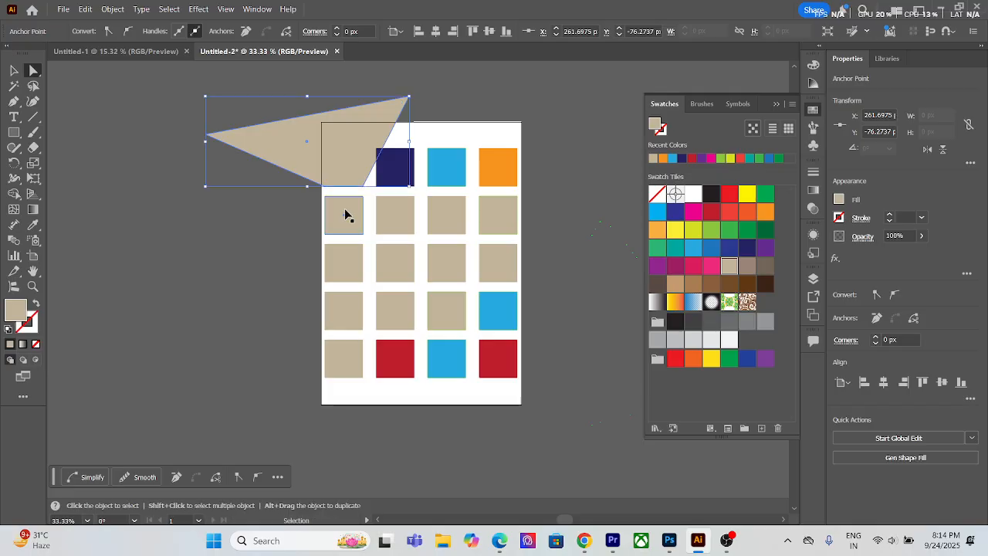
key("ctrl+z")
key("ctrl+z")
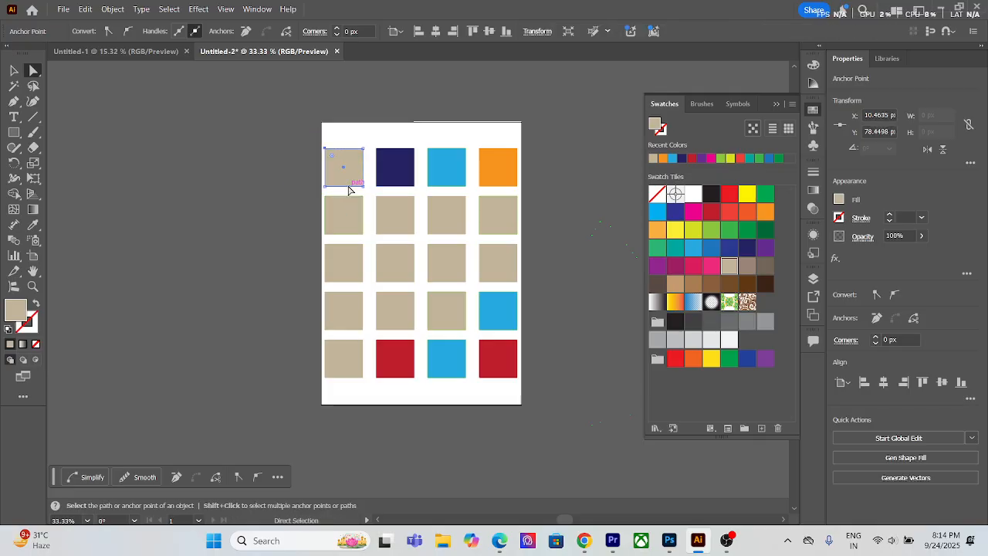
Step: Select the last three squares of rows one to three with the Group Selection tool, try a light blue fill, and undo it
left_click_drag(25, 74, 74, 85)
left_click_drag(372, 137, 517, 282)
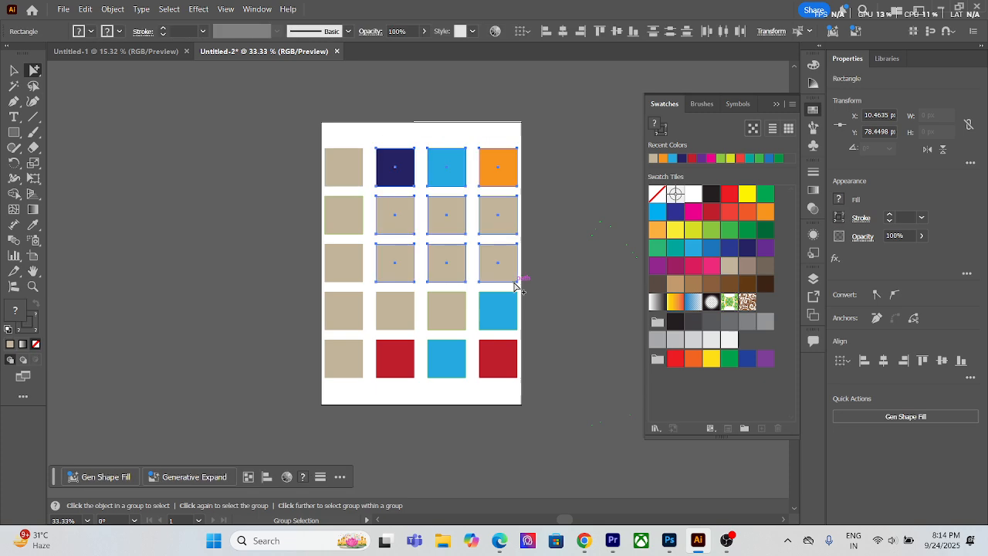
left_click(693, 247)
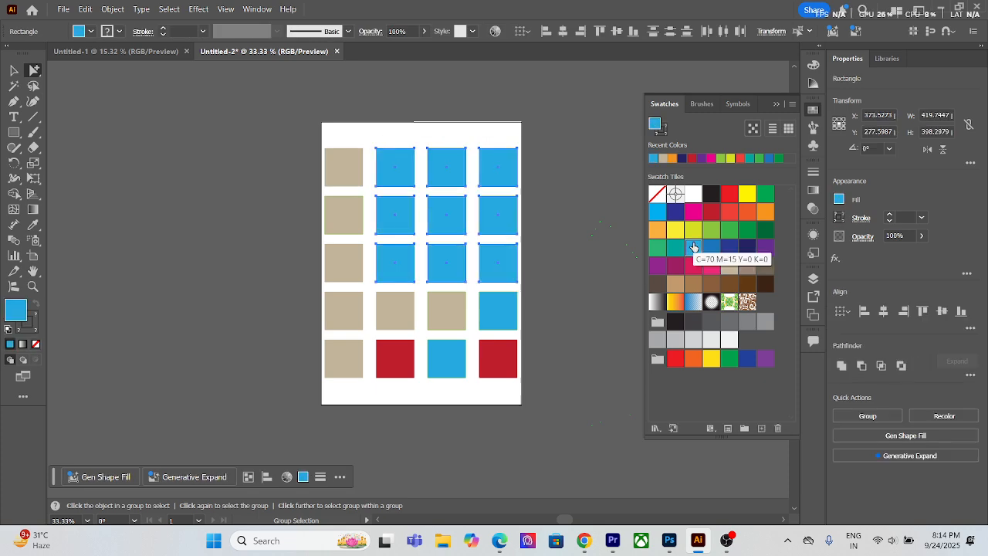
key("ctrl+z")
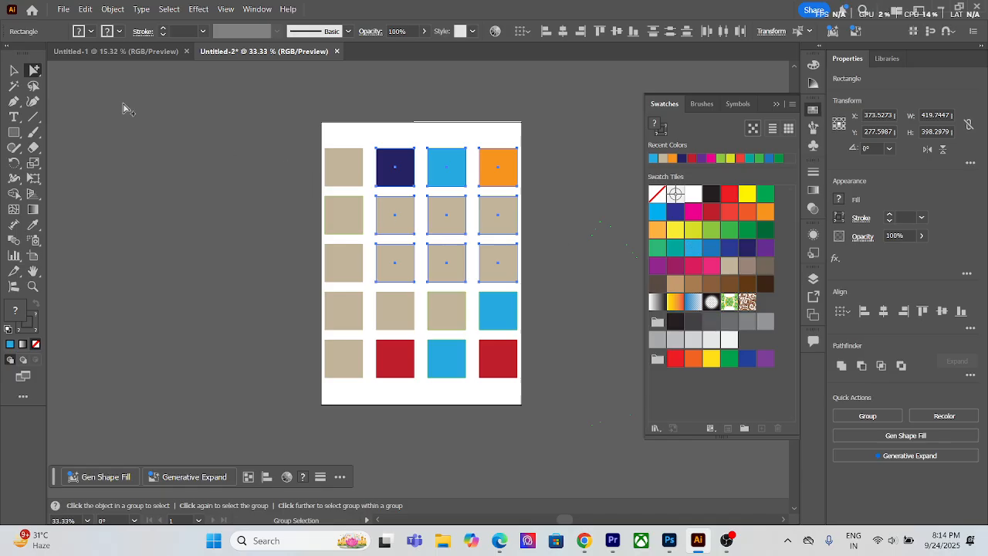
Step: Clear the selection, select all the light blue squares with the Magic Wand tool, and change their fill to the pink swatch
left_click(14, 88)
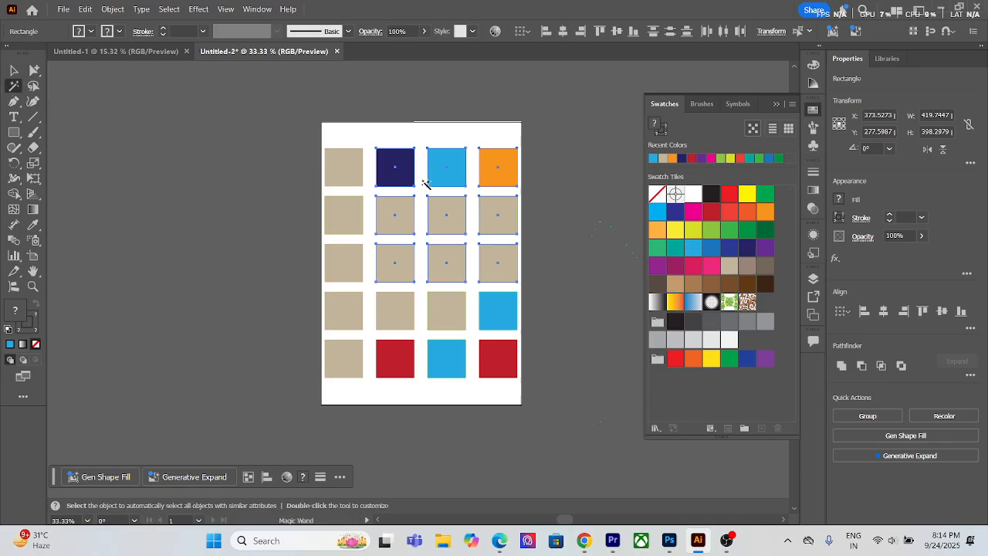
left_click(13, 69)
left_click(116, 85)
left_click(14, 85)
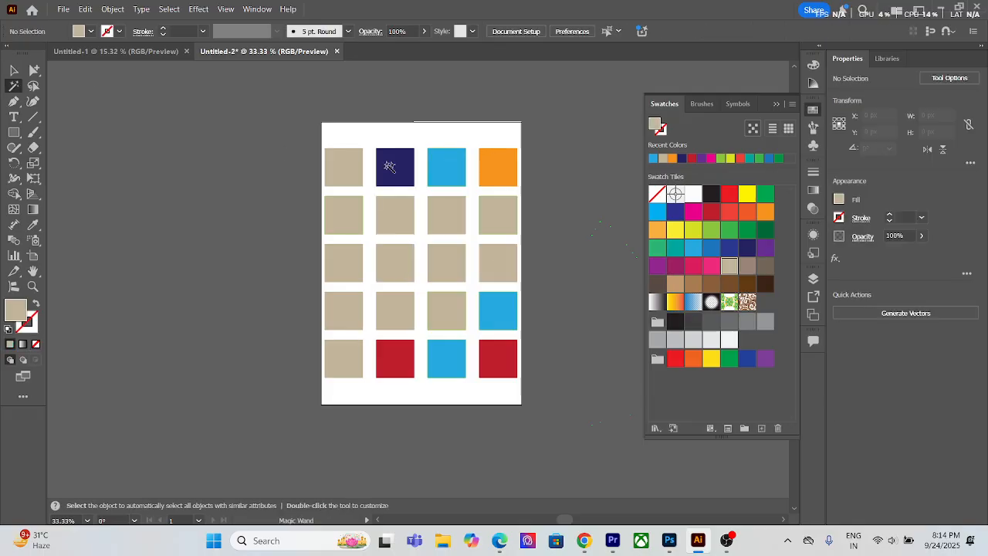
left_click(461, 176)
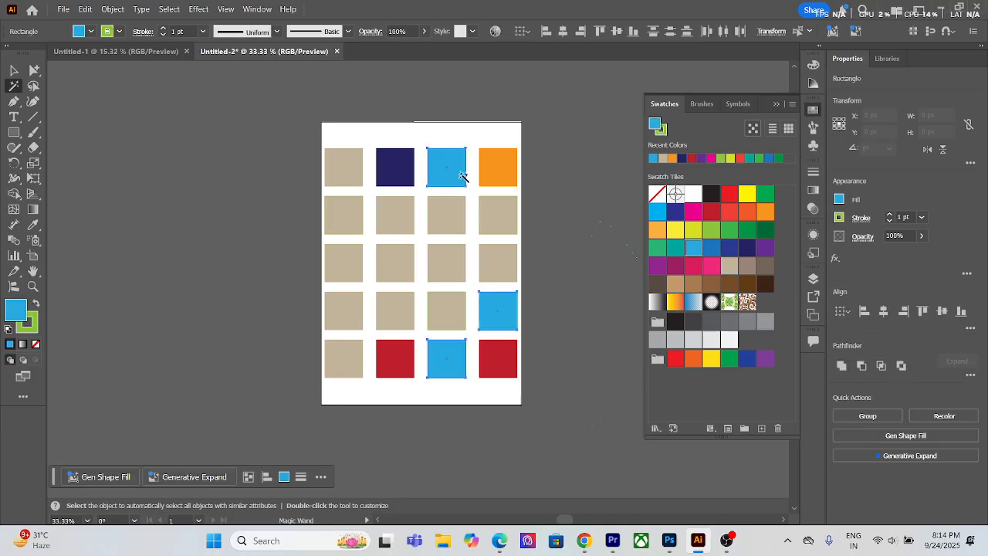
left_click(709, 267)
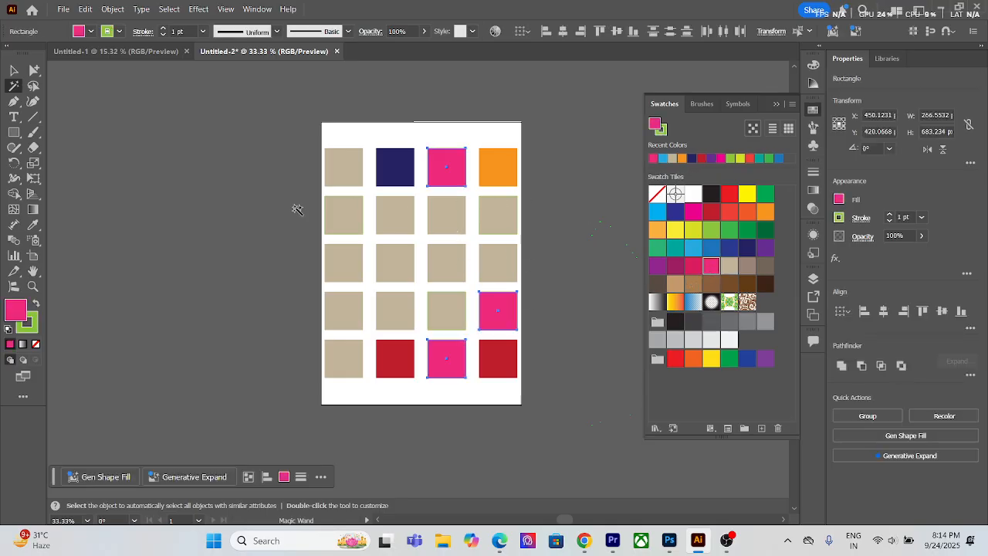
left_click(14, 71)
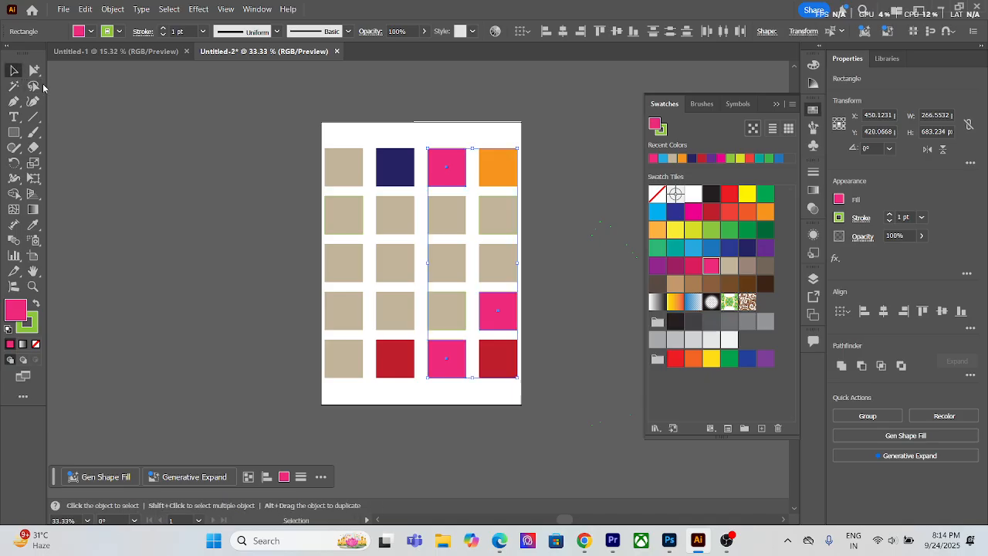
Step: Lasso row one's first square and the first three squares of rows two to four, fill them purple, and deselect them
left_click(34, 86)
mouse_move(312, 169)
left_mouse_down()
mouse_move(347, 169)
mouse_move(349, 228)
mouse_move(456, 218)
mouse_move(446, 258)
mouse_move(339, 267)
mouse_move(328, 306)
mouse_move(369, 316)
mouse_move(454, 320)
left_mouse_up()
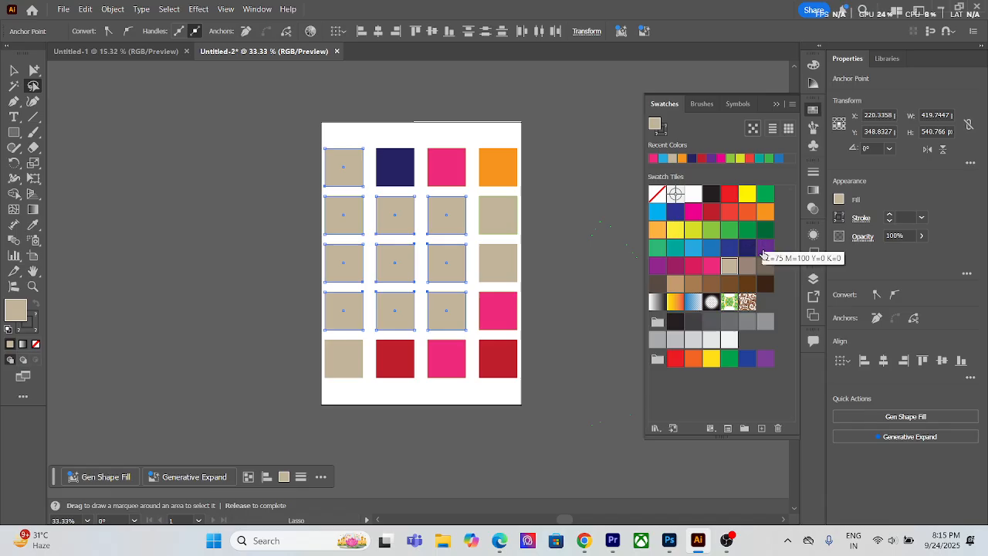
left_click(765, 248)
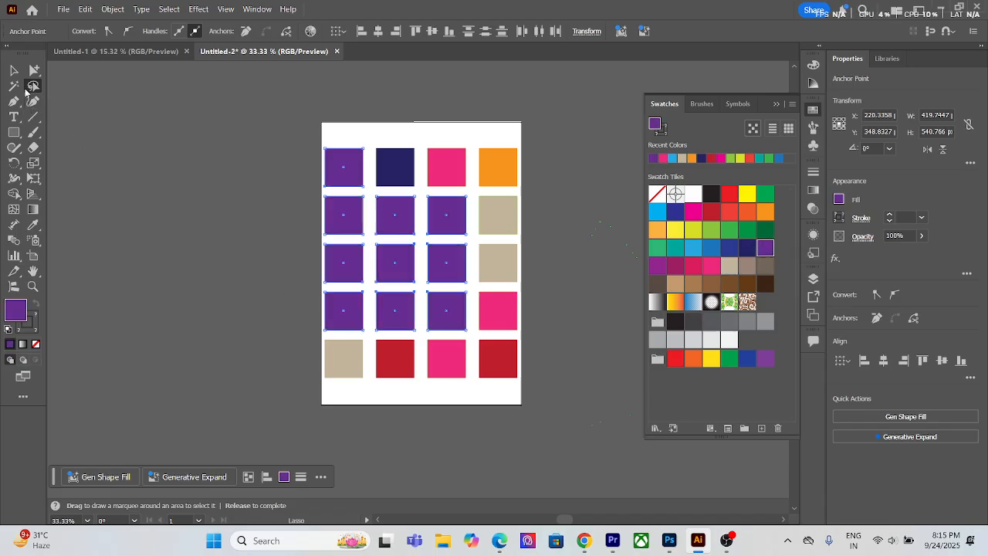
key("v")
left_click(215, 151)
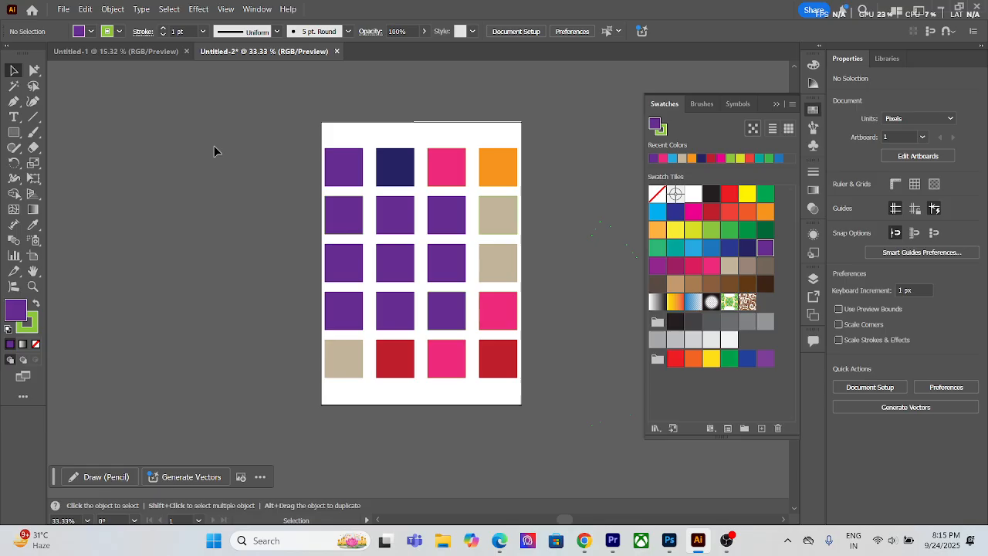
Step: Select all the squares on the artboard and delete them
left_click(354, 177)
left_click(370, 137)
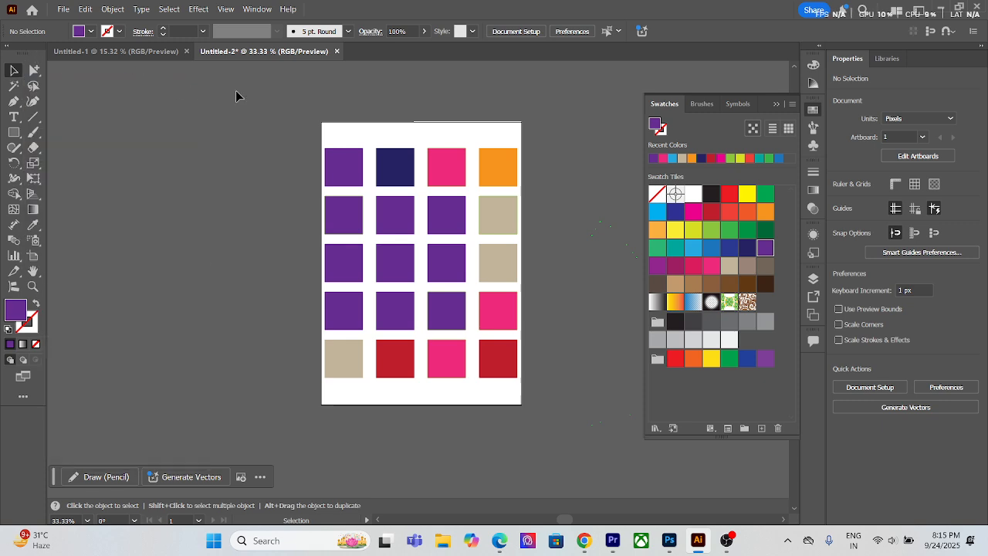
key("ctrl+a")
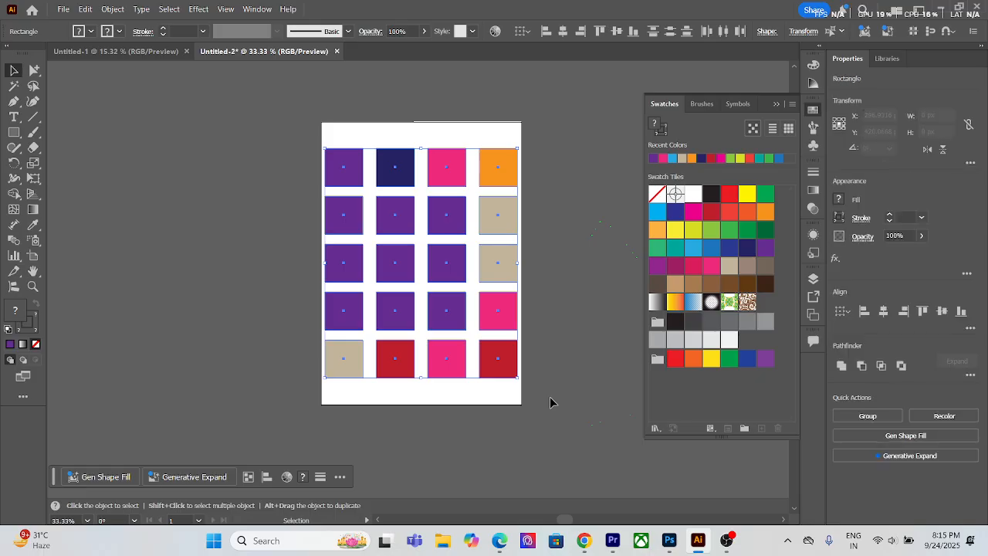
key("Delete")
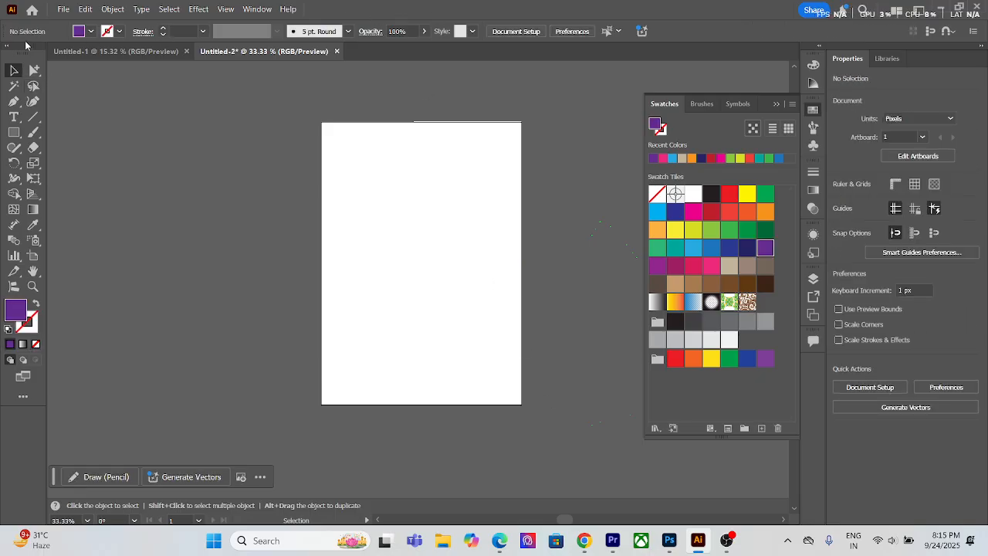
Step: Toggle the toolbox to a single column and back to two, and switch it to the Basic tool set
left_click(4, 50)
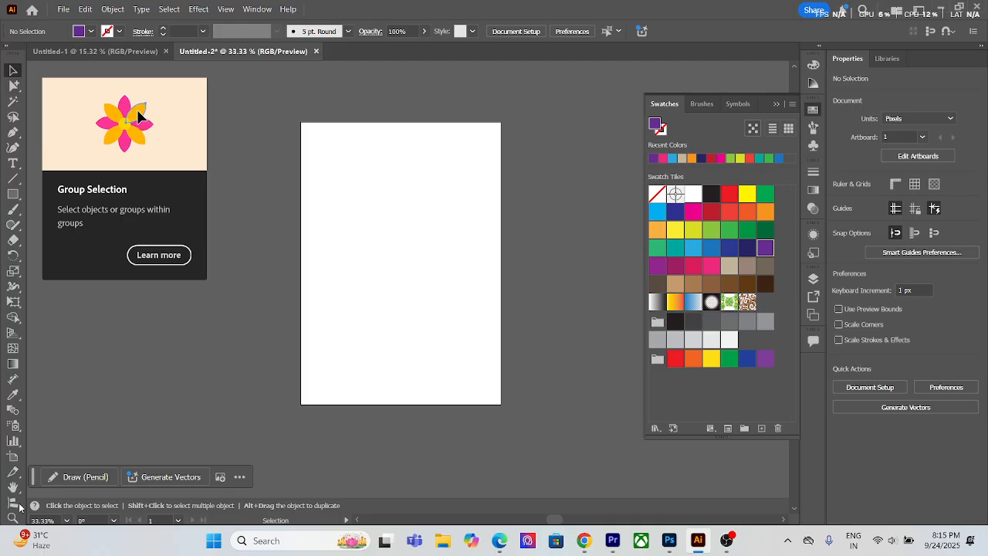
left_click(6, 46)
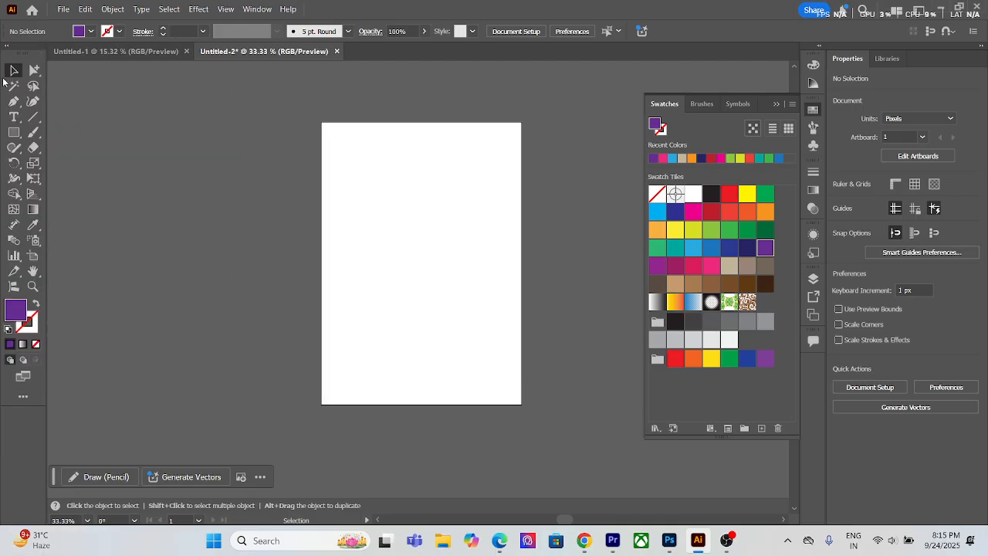
left_click(23, 396)
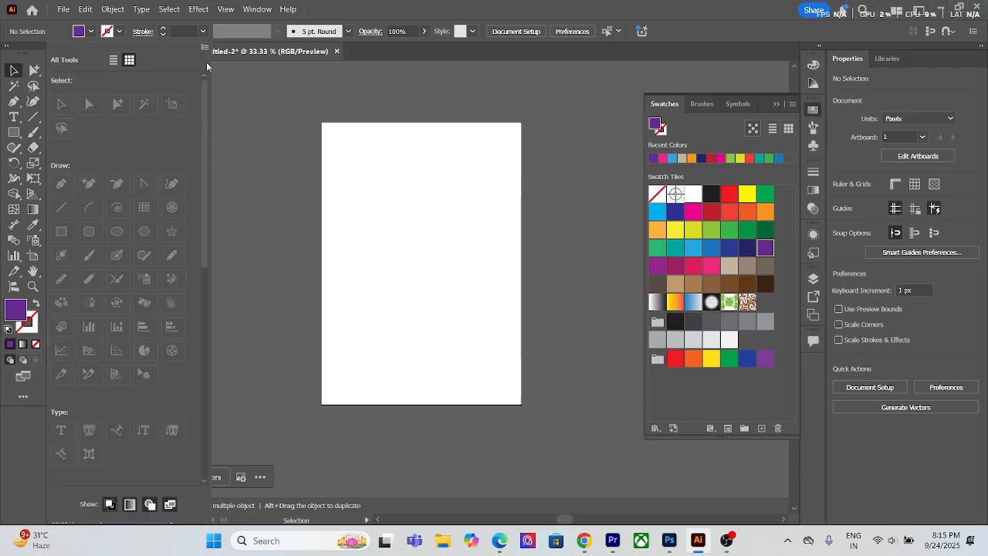
left_click(205, 48)
left_click(247, 81)
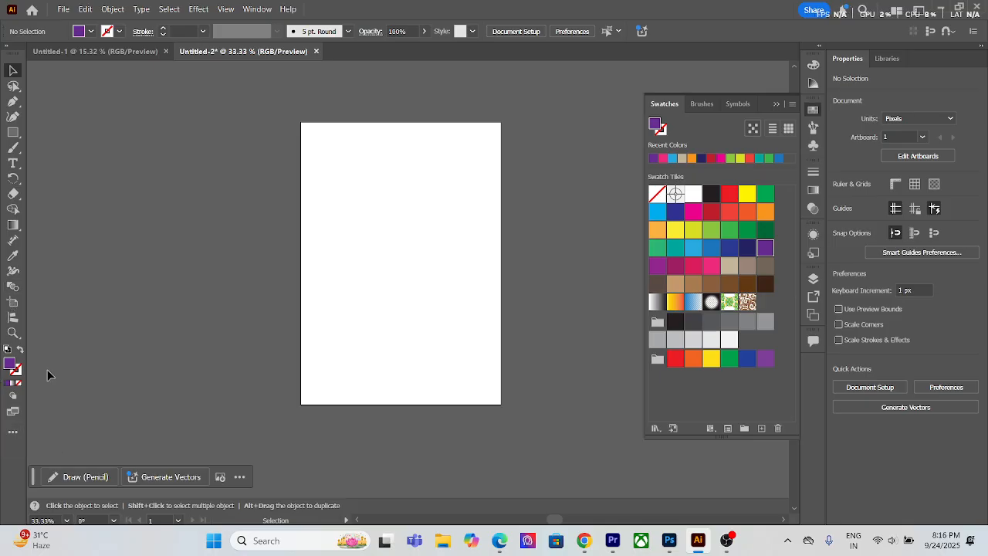
Step: Collapse the Swatches panel and switch the toolbox to the Advanced tool set
left_click(776, 103)
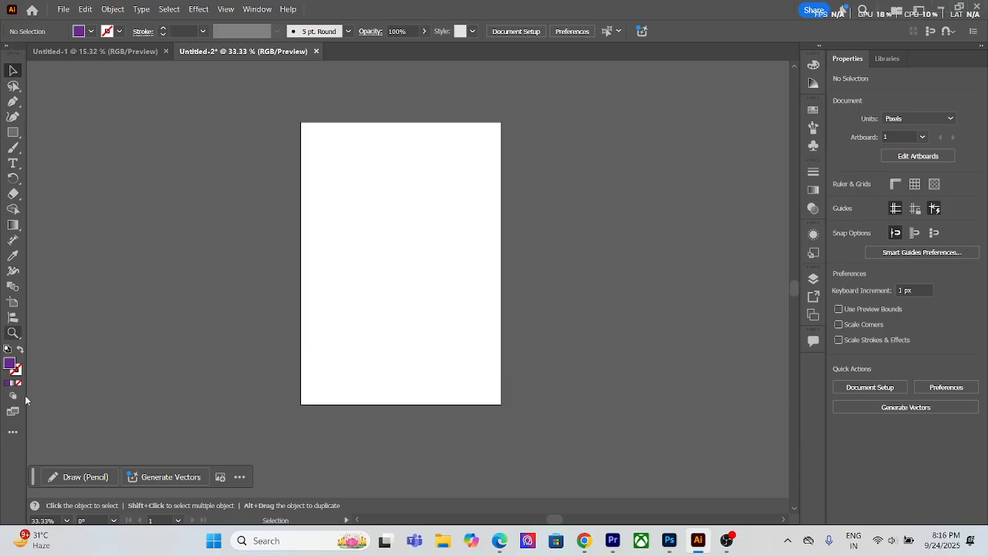
left_click(12, 432)
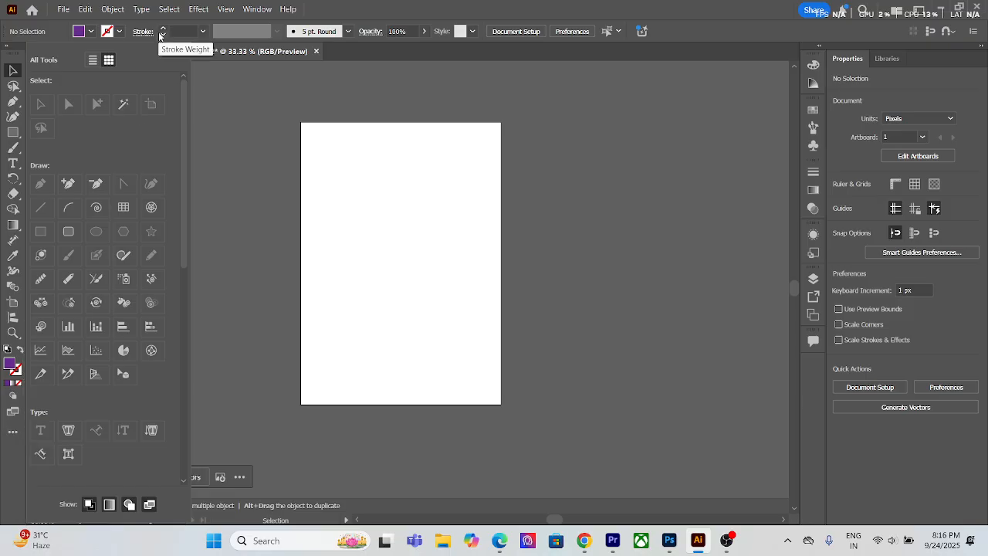
left_click(184, 47)
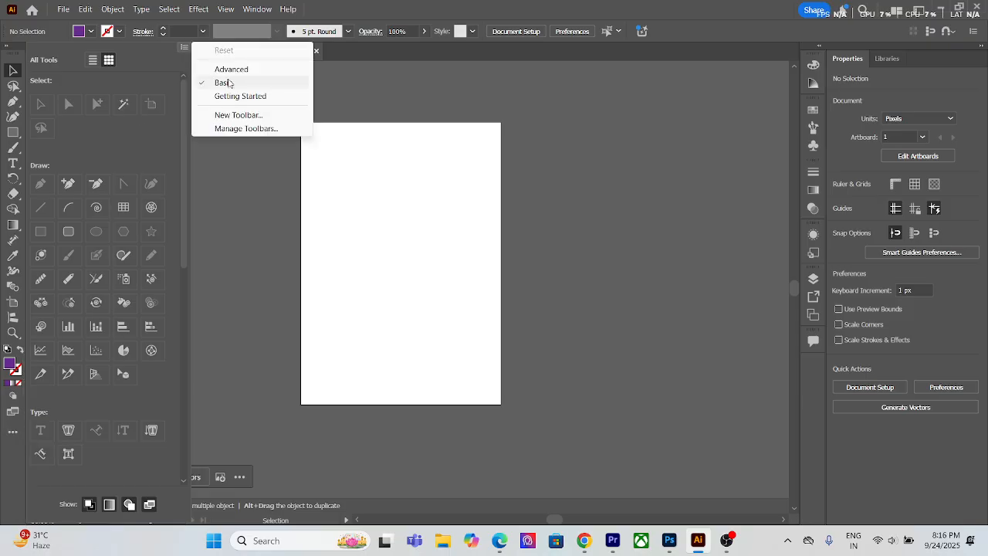
left_click(217, 180)
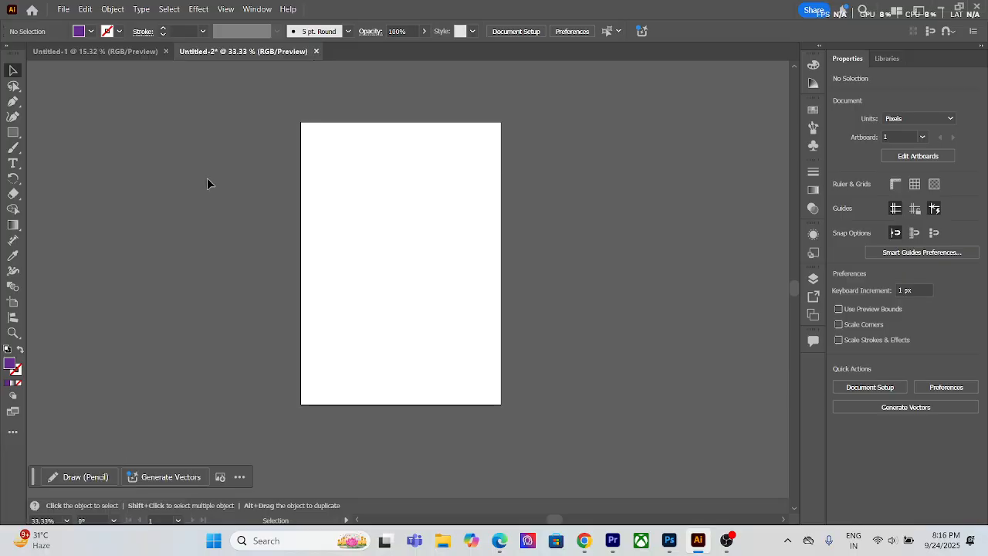
left_click(257, 9)
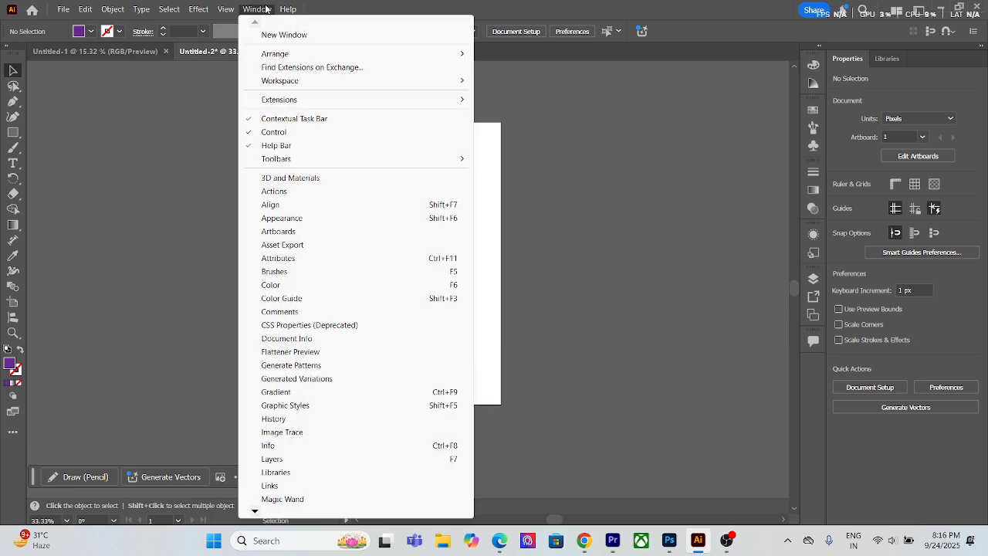
mouse_move(292, 160)
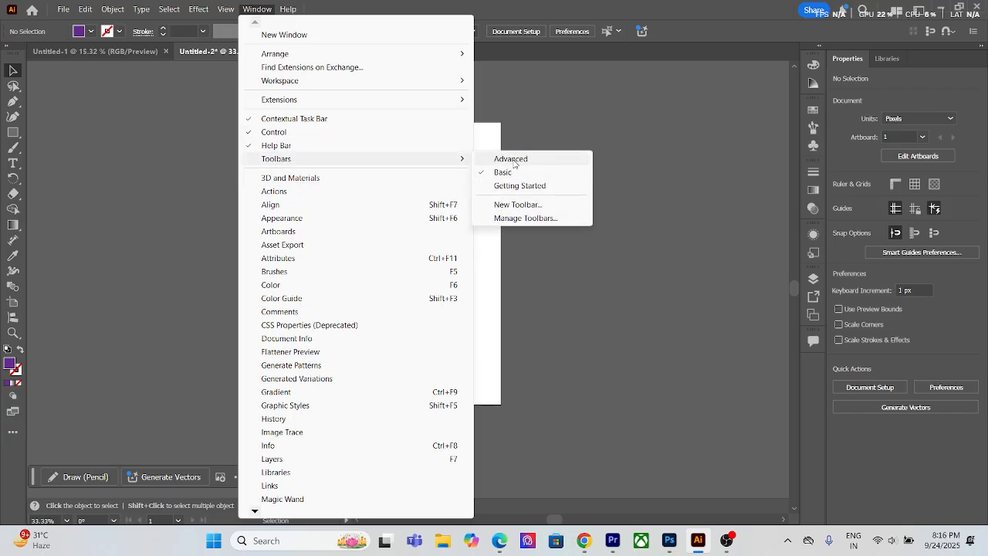
left_click(511, 159)
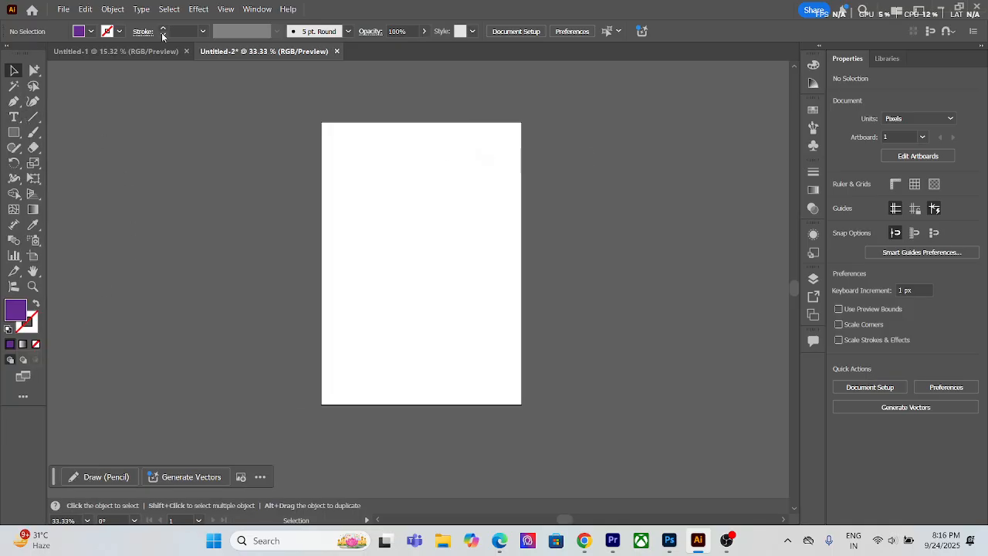
Step: Draw a purple rectangle about 141 × 271 px in the artboard's upper half and delete it
left_click(257, 8)
left_click(158, 128)
left_click(13, 132)
left_click_drag(367, 166, 419, 257)
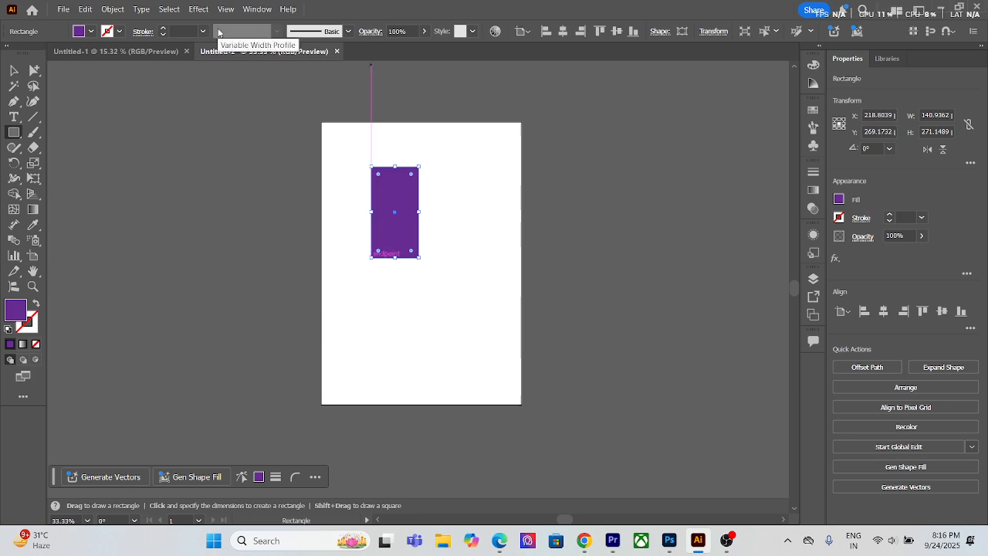
left_click(11, 69)
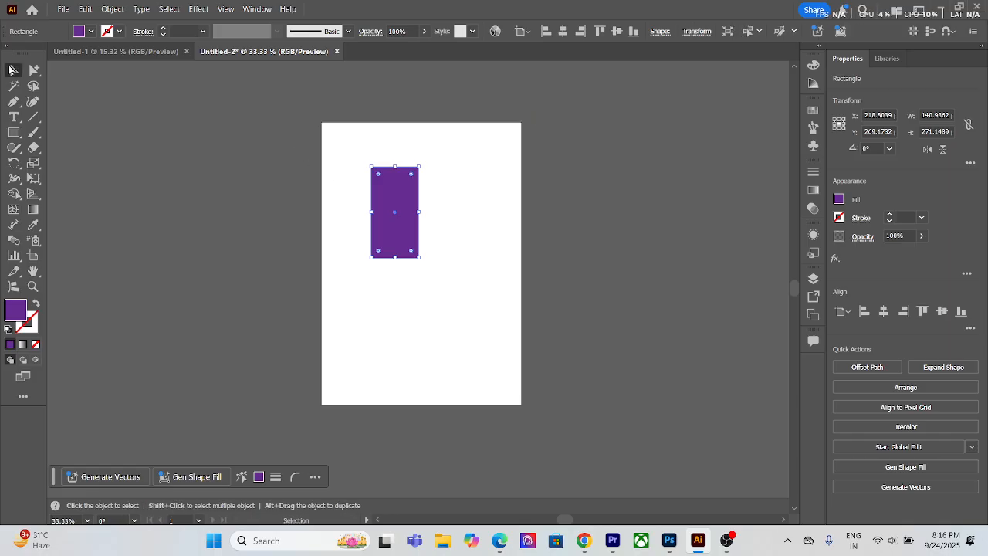
key("Delete")
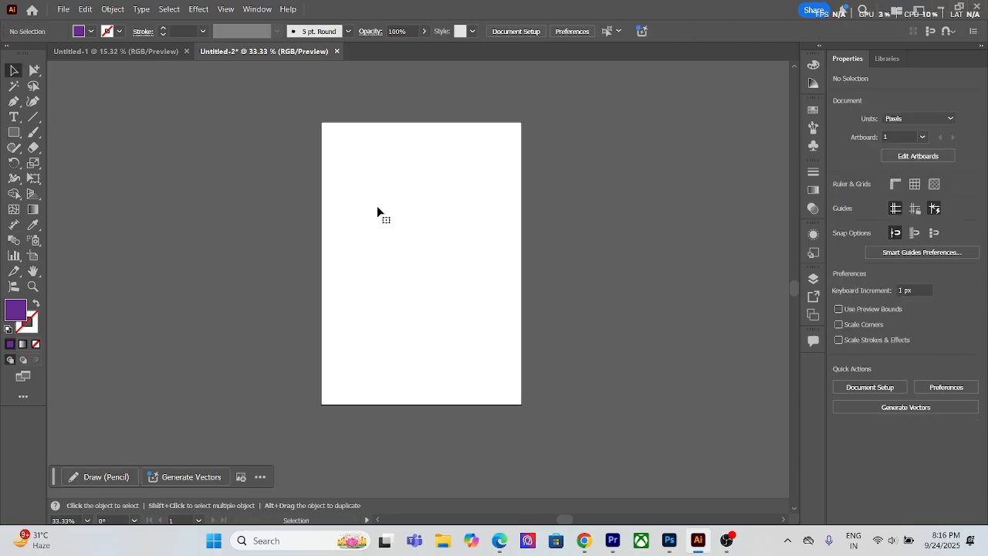
Step: Hide the Control bar and draw a purple rectangle about 280 × 331 px on the artboard
left_click(257, 9)
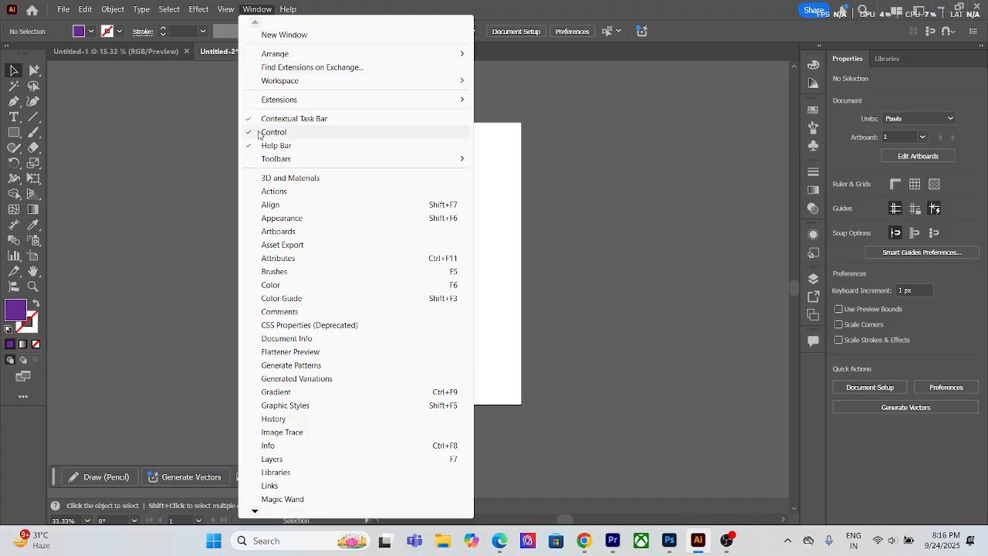
left_click(254, 131)
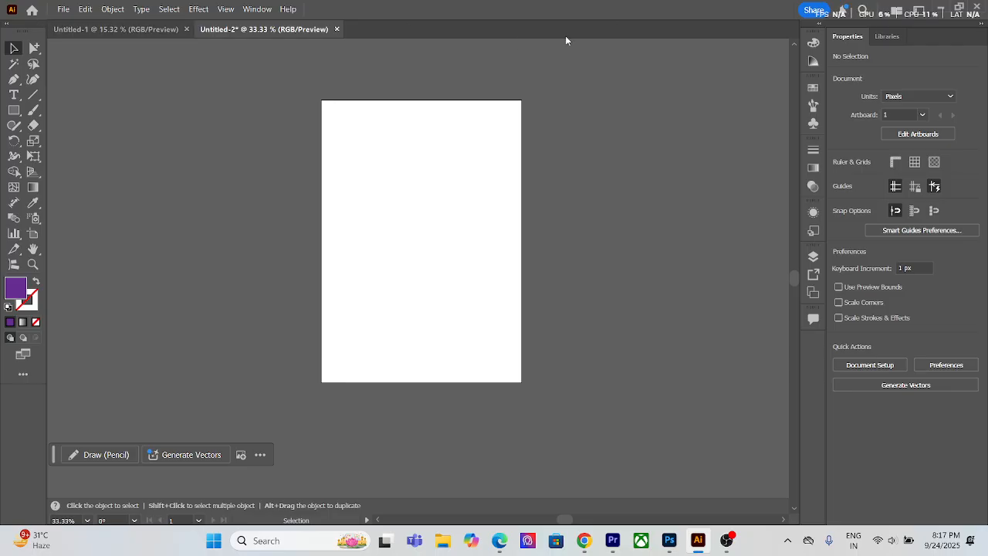
left_click(19, 110)
mouse_move(357, 162)
left_mouse_down()
mouse_move(445, 236)
mouse_move(453, 272)
left_mouse_up()
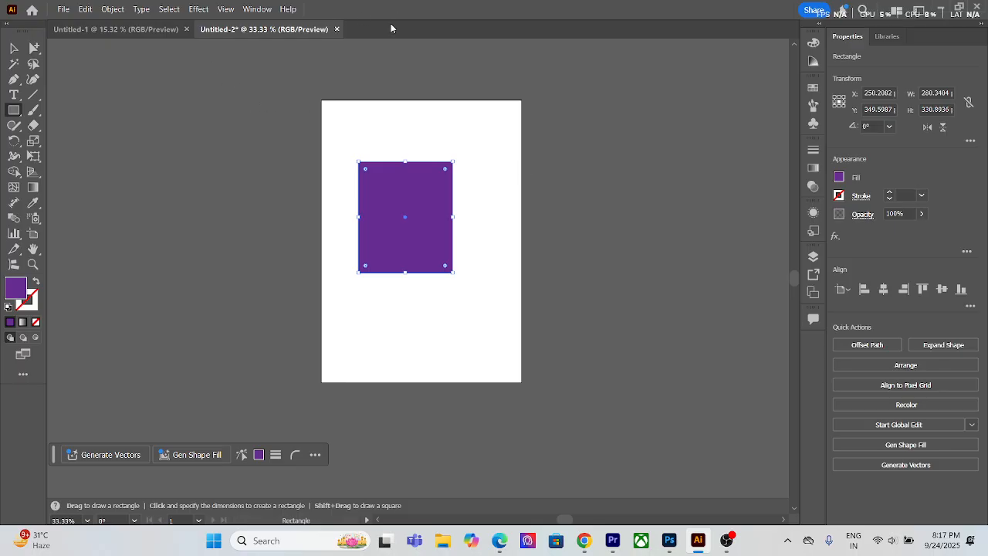
Step: Delete the purple rectangle and show the Control bar again
left_click(11, 48)
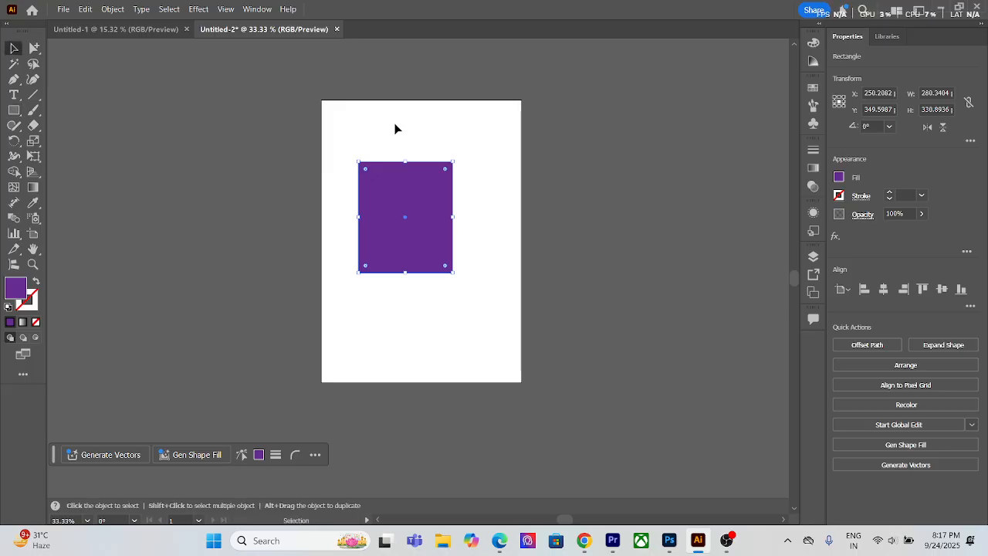
key("Delete")
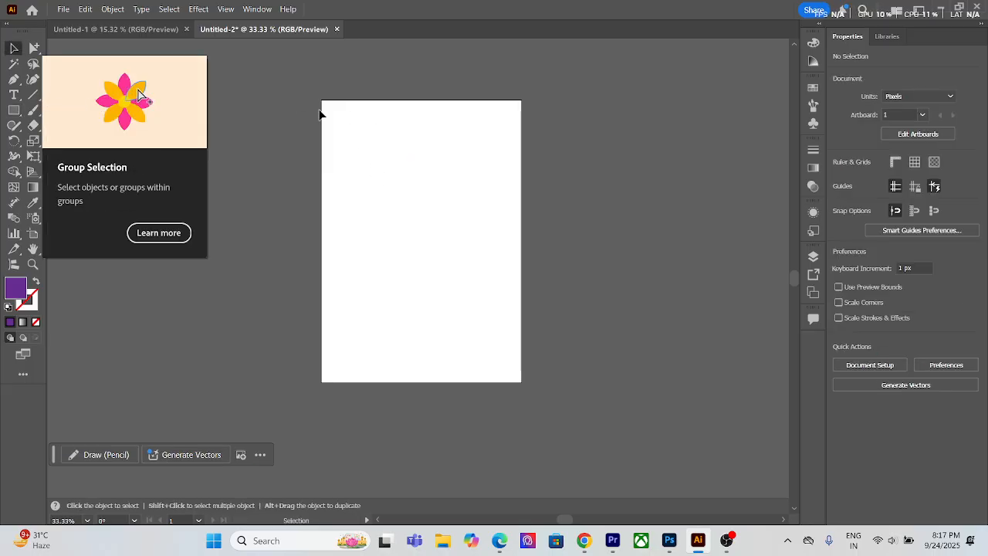
left_click(257, 9)
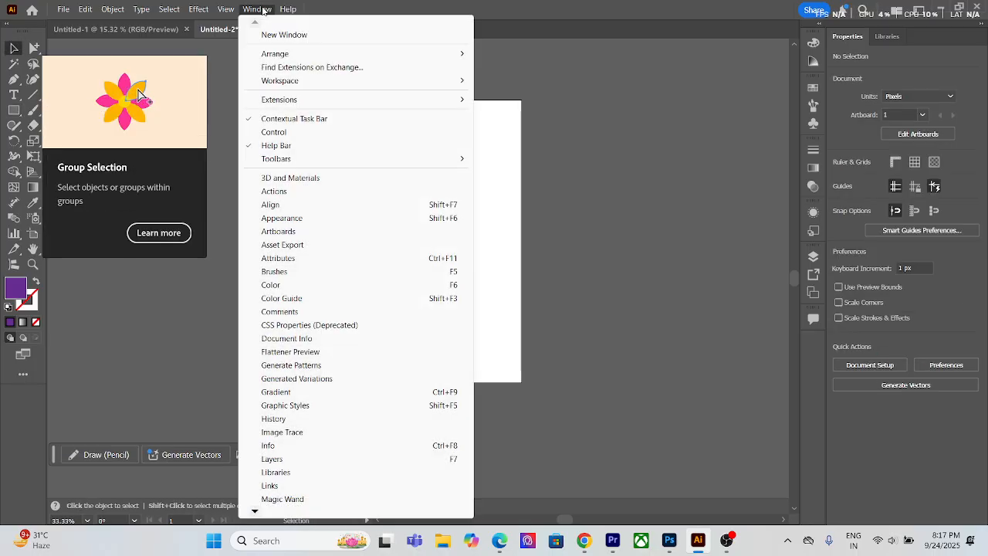
left_click(297, 136)
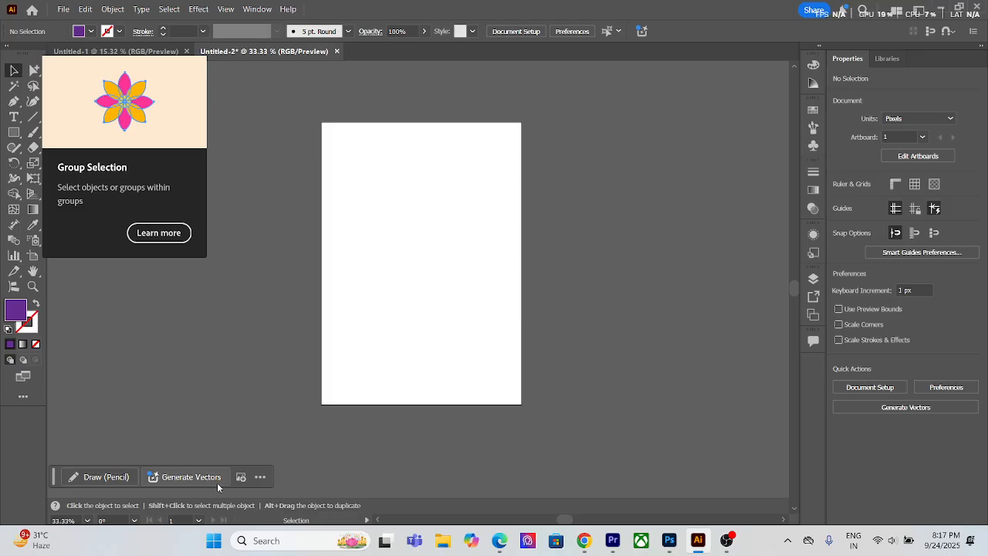
Step: Move the Contextual Task Bar to just below the artboard
mouse_move(55, 482)
left_mouse_down()
mouse_move(329, 484)
mouse_move(310, 479)
left_mouse_up()
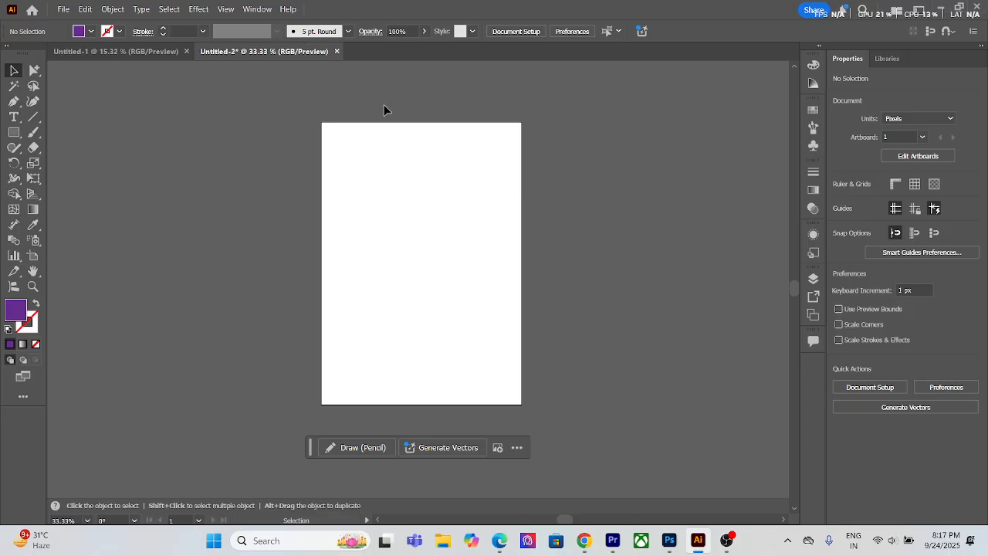
scroll(427, 270, "up", 1)
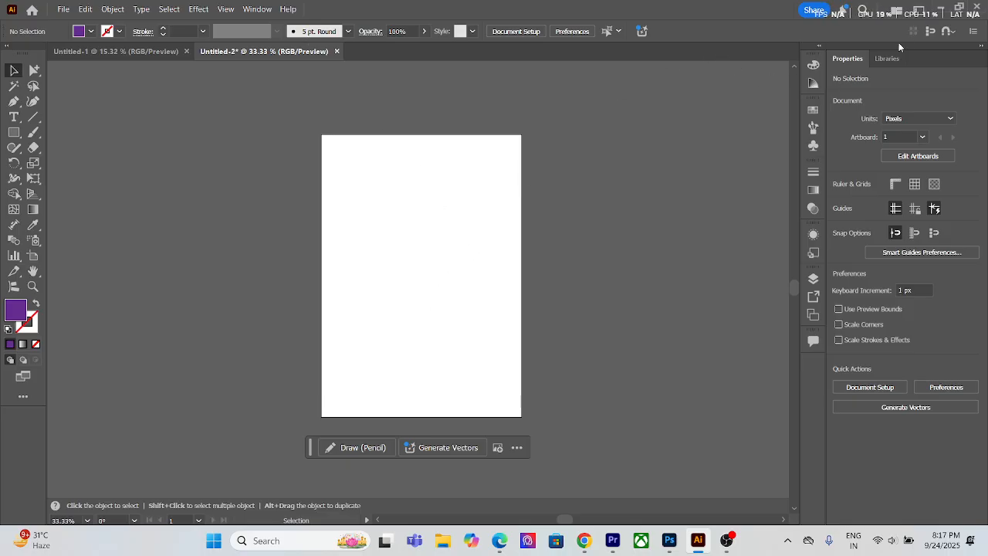
Step: Examine the snapping quick-access options, the Control bar's display options and the list of panels that can be shown
left_click(946, 34)
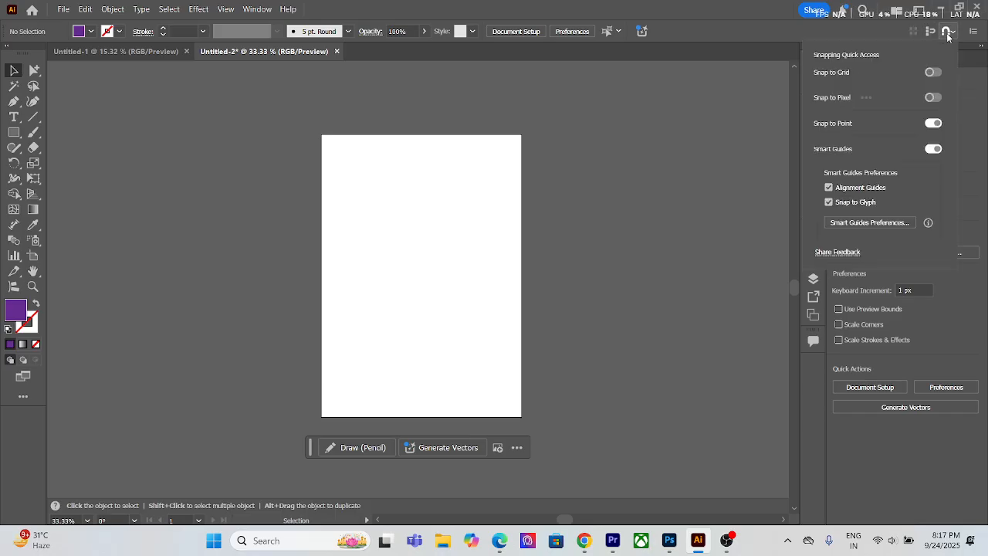
left_click(953, 35)
left_click(974, 31)
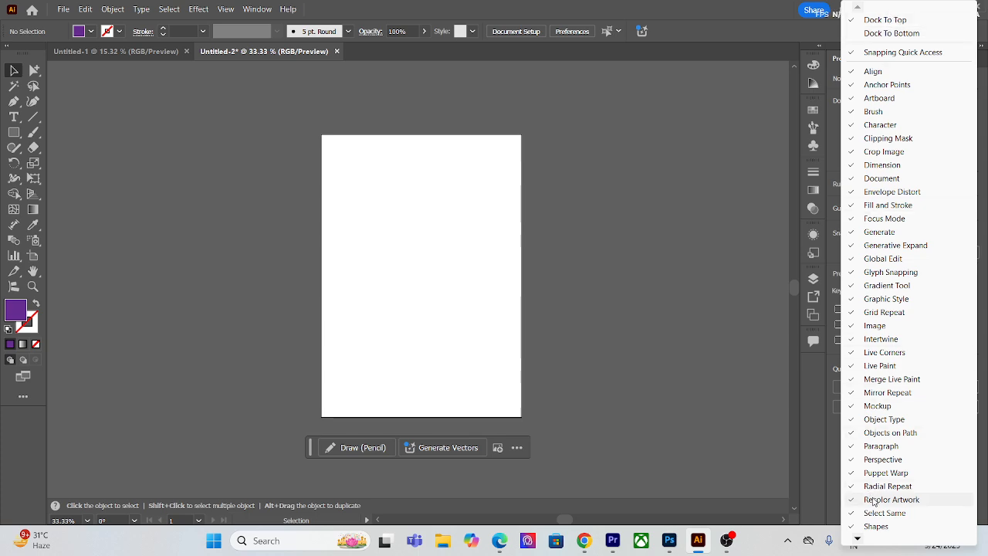
mouse_move(857, 538)
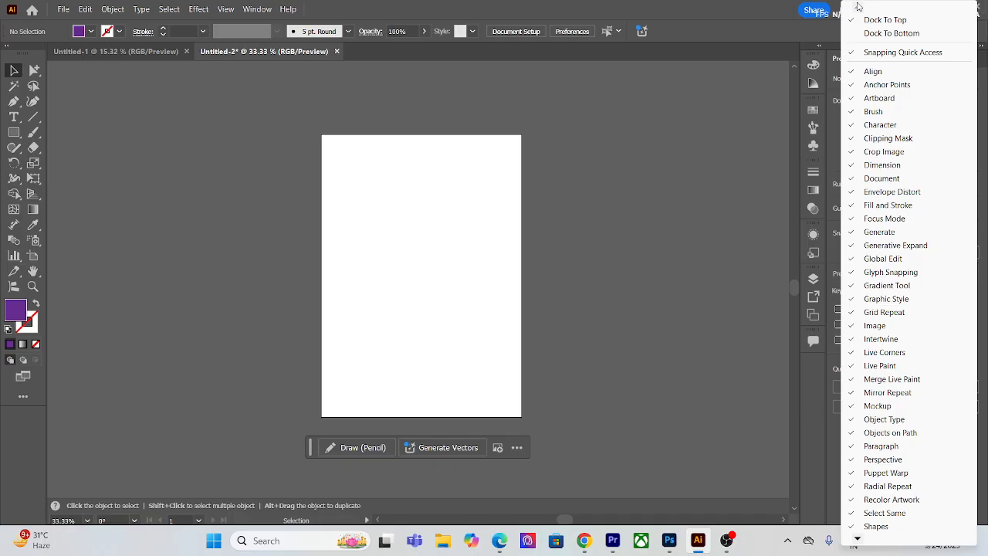
left_click(762, 149)
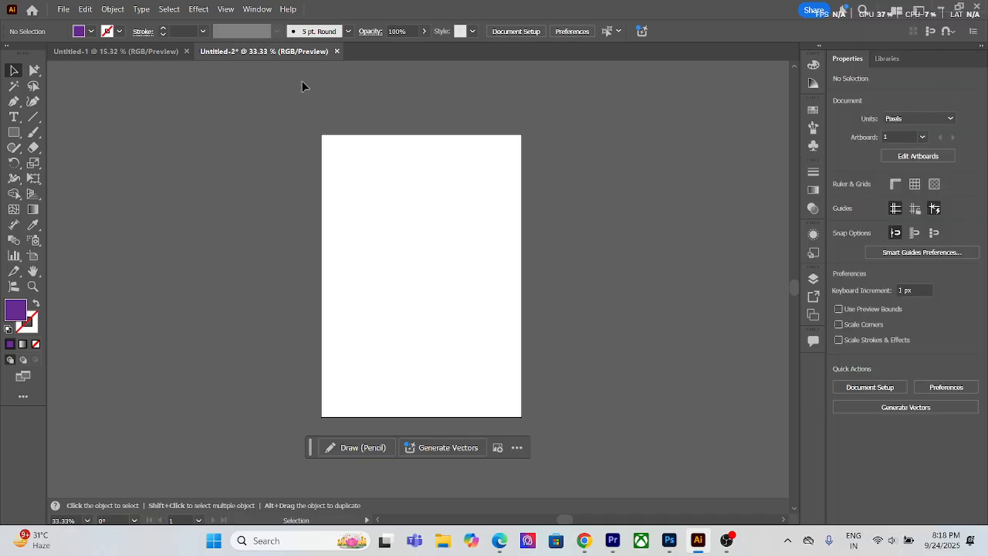
left_click(256, 9)
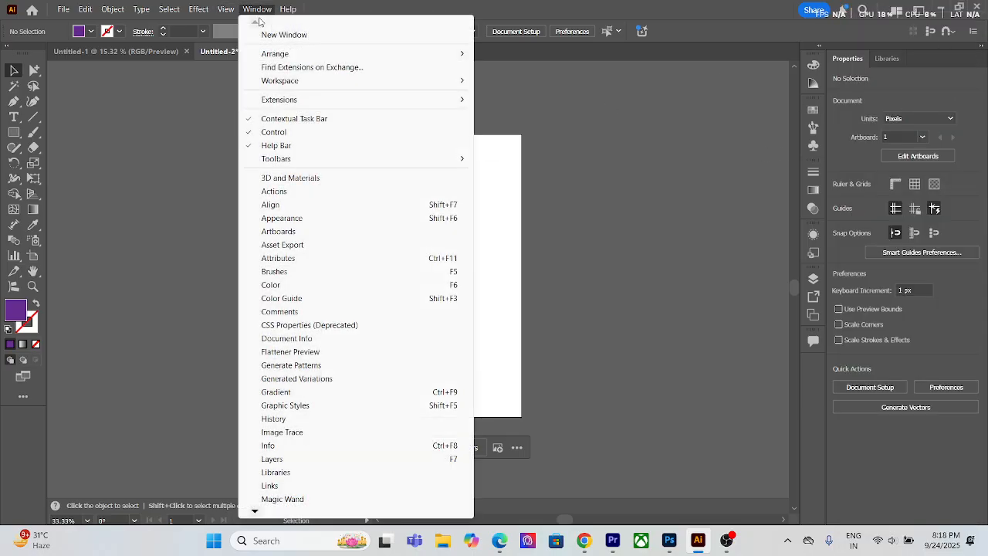
mouse_move(257, 510)
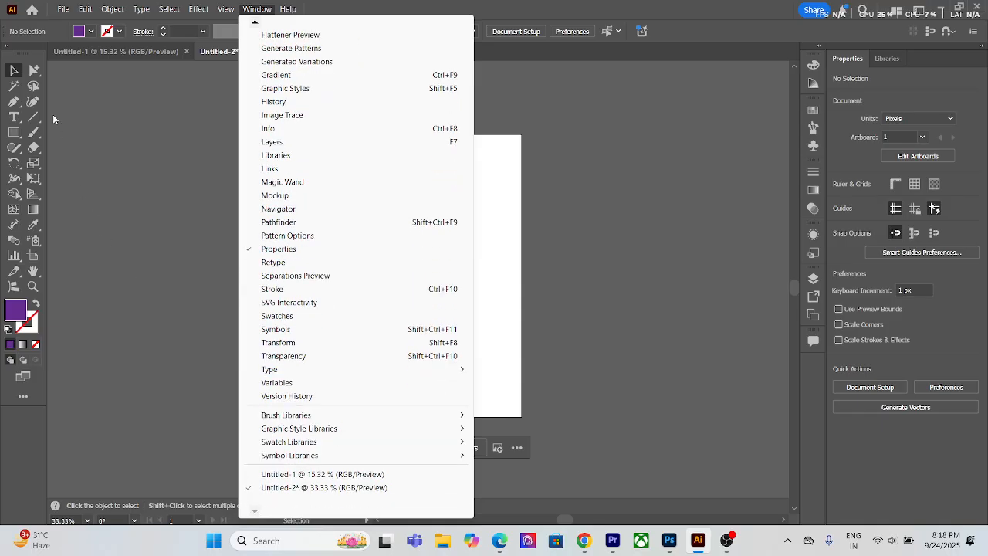
left_click(16, 69)
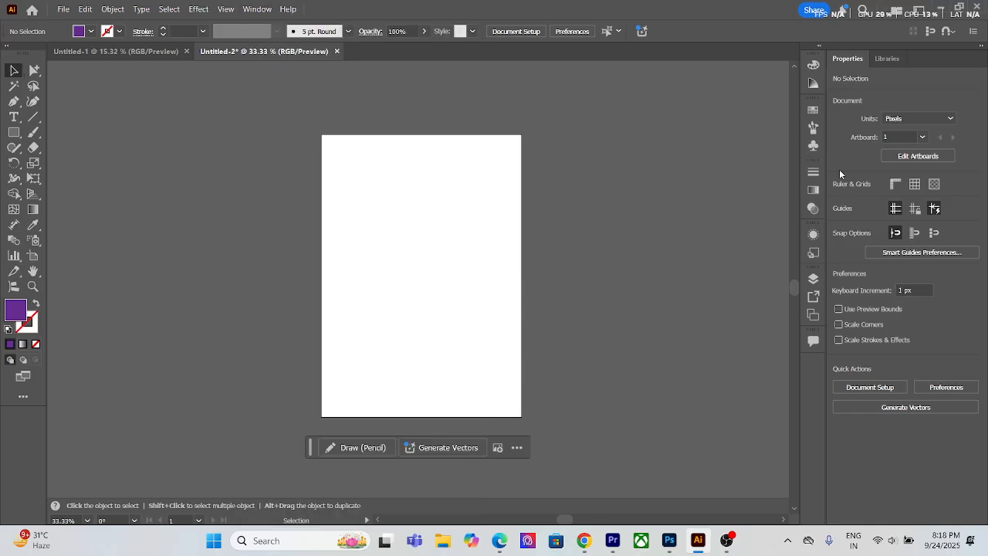
Step: Collapse the Properties and Libraries panels to icons
left_click(981, 45)
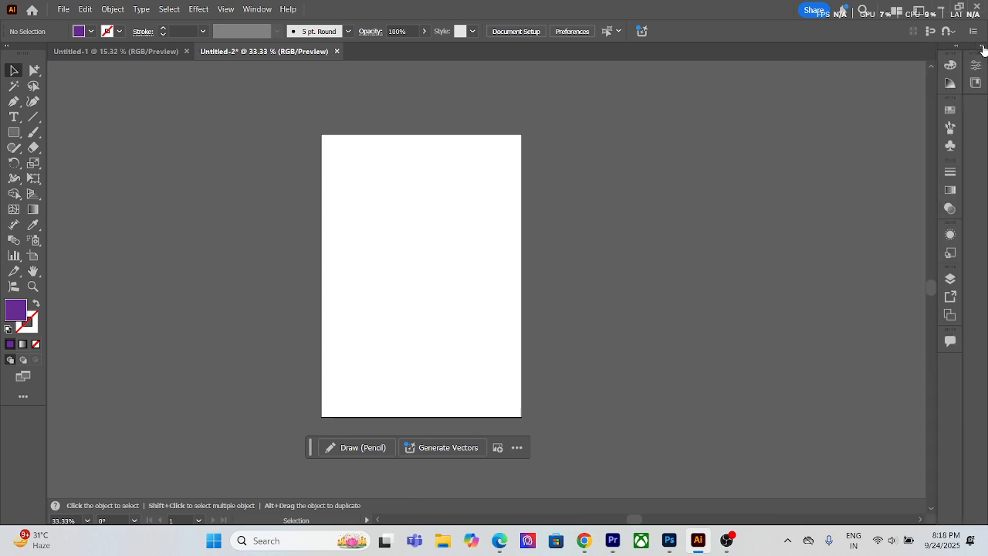
left_click(981, 46)
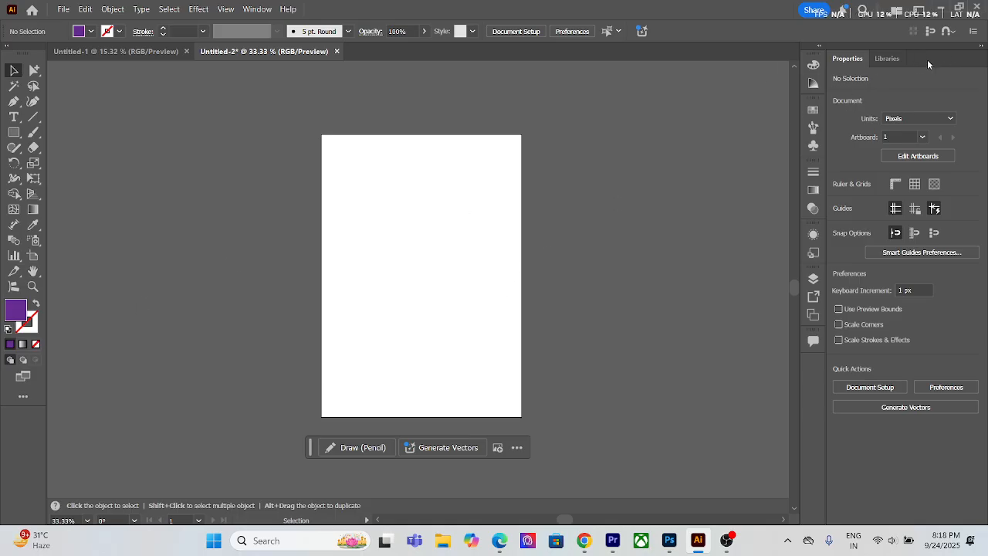
left_click(981, 47)
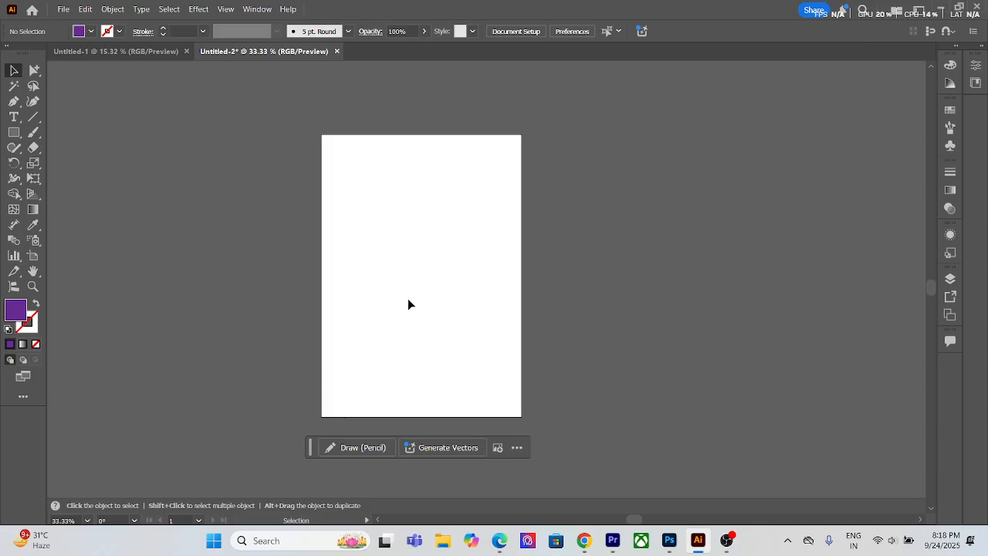
Step: Draw a large purple rectangle across the canvas's left boundary, and try moving it below the artboard before undoing
scroll(382, 285, "down", 7)
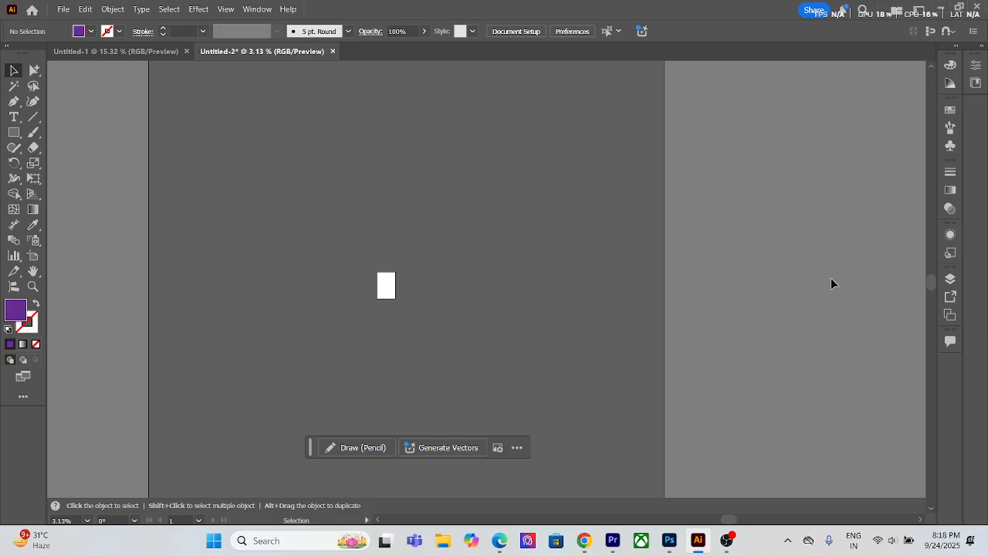
left_click(14, 132)
left_click_drag(130, 214, 279, 414)
key("v")
left_click_drag(161, 358, 351, 513)
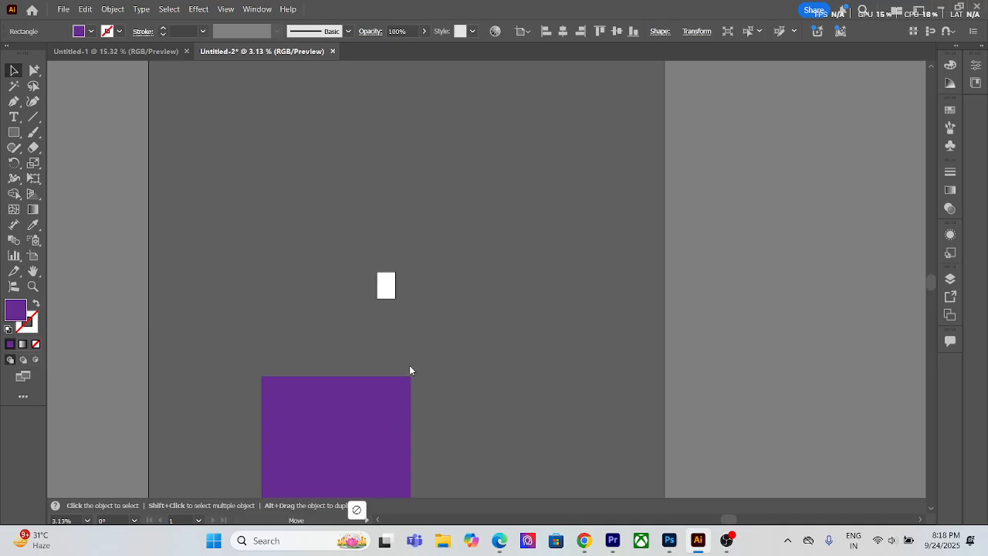
key("ctrl+z")
Step: Move the large purple rectangle onto the canvas to the right of the artboard and delete it
left_click(457, 305)
left_click_drag(123, 362, 534, 340)
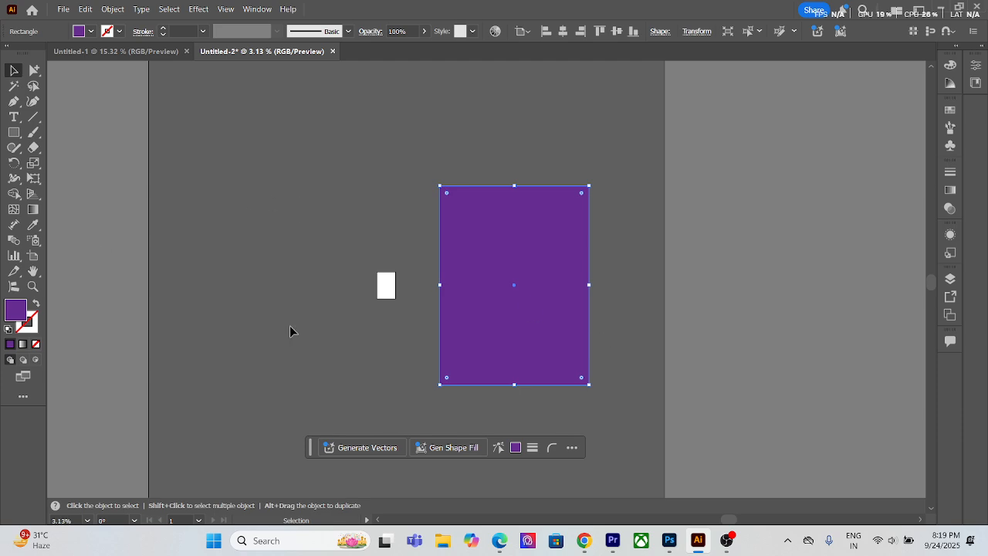
key("Delete")
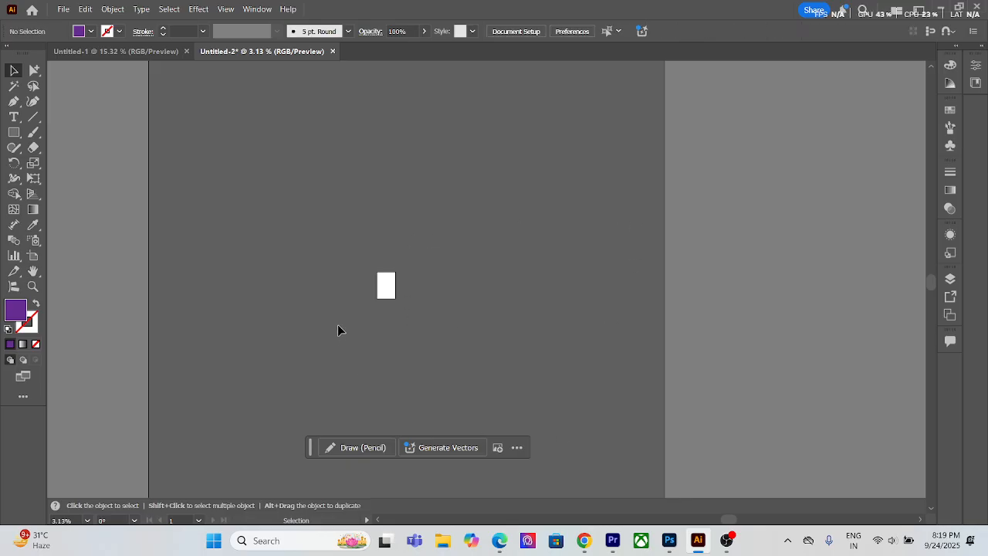
Step: Examine the Color, Color Guide, Brushes, Symbols and Stroke panels one after another, and collapse the Stroke panel
scroll(449, 315, "up", 5)
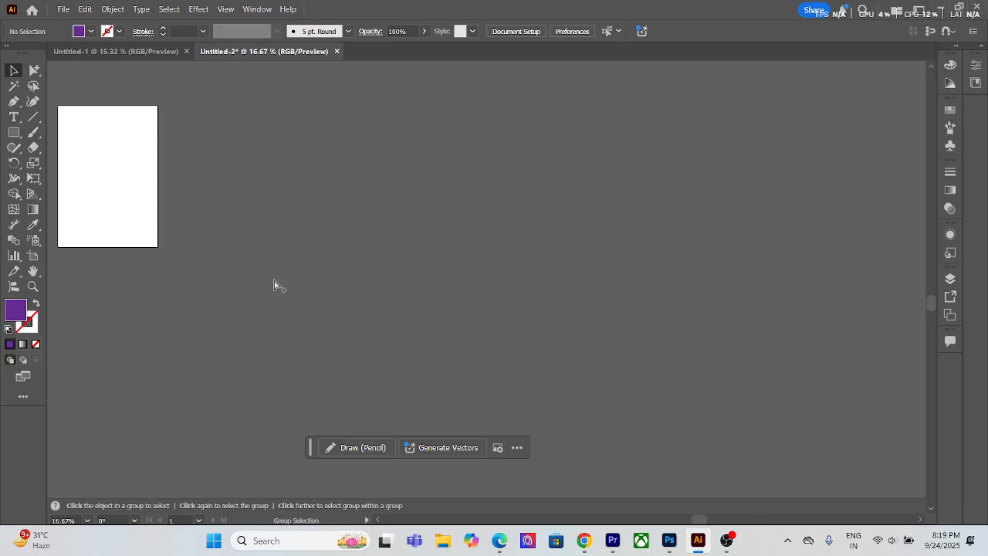
key("ctrl+0")
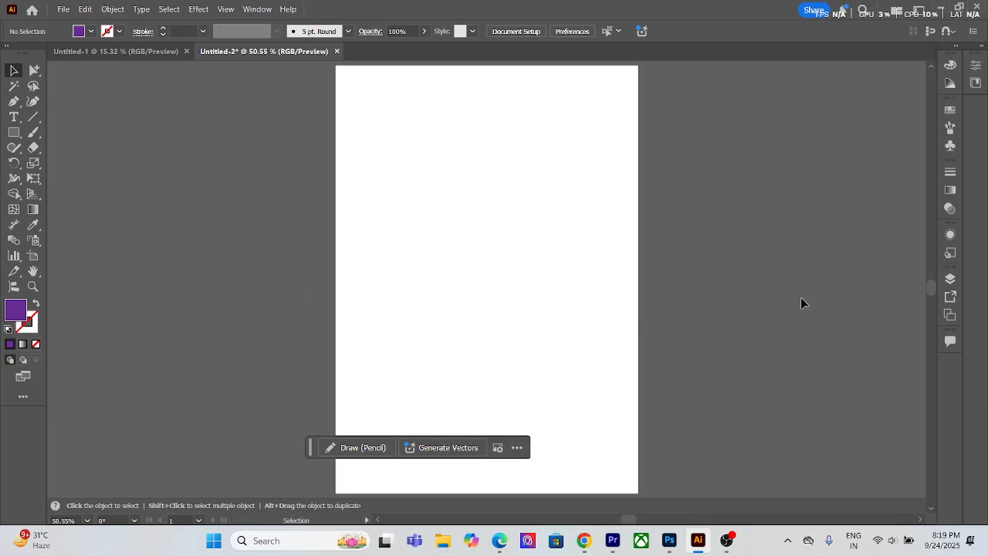
left_click(949, 66)
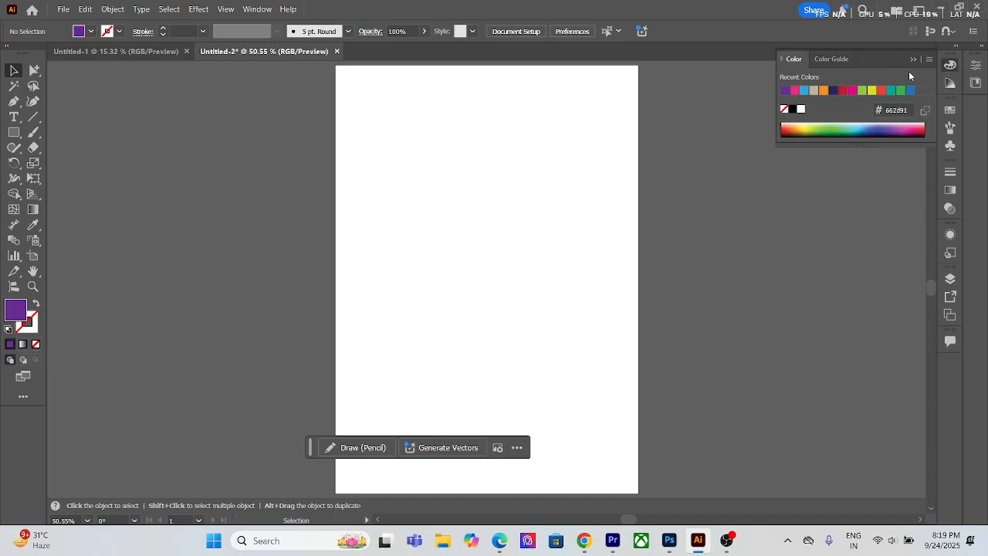
left_click(949, 83)
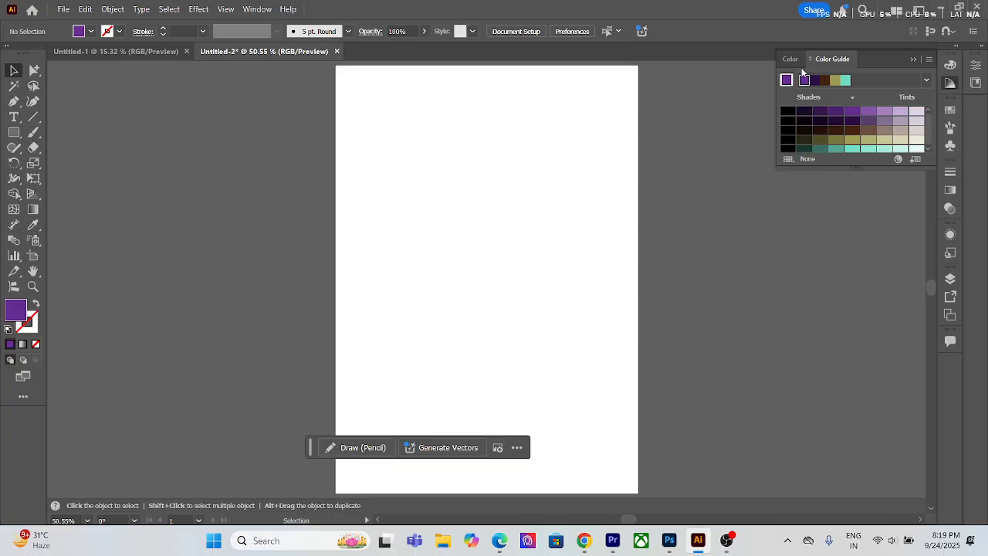
left_click(950, 111)
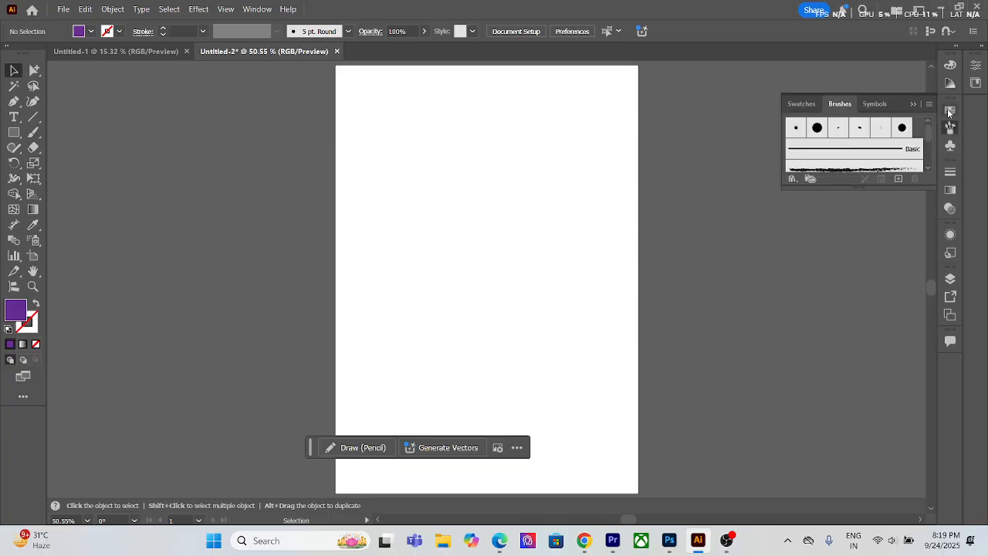
left_click(951, 128)
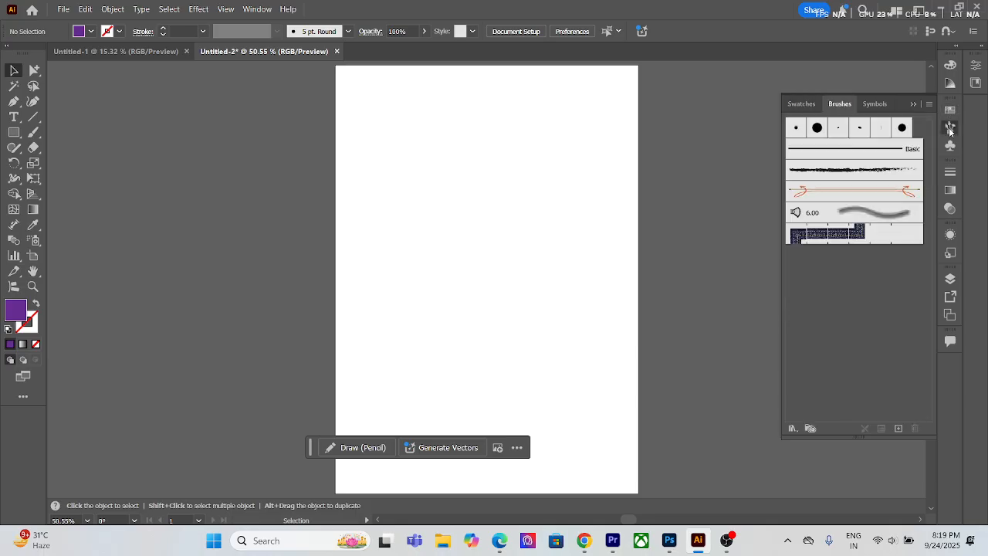
left_click(947, 149)
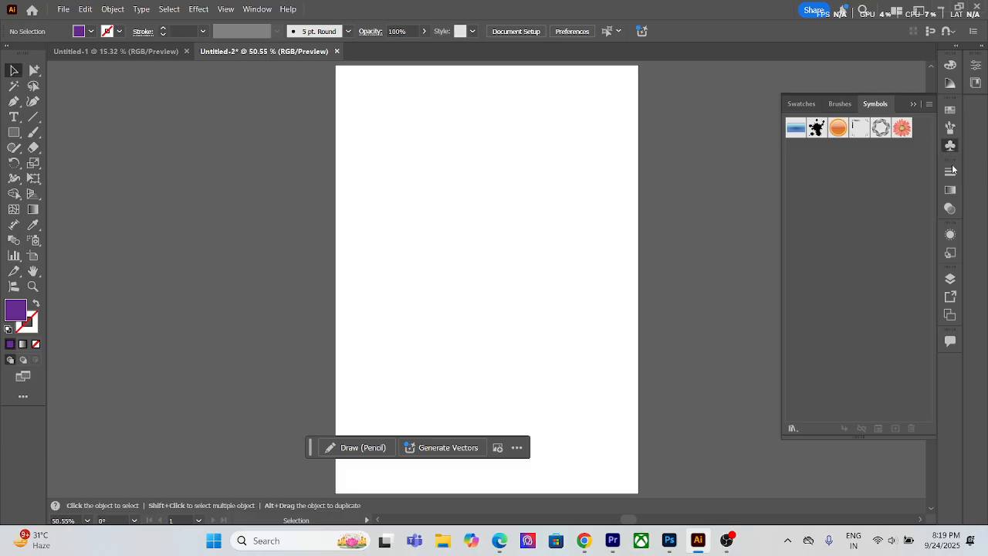
left_click(950, 173)
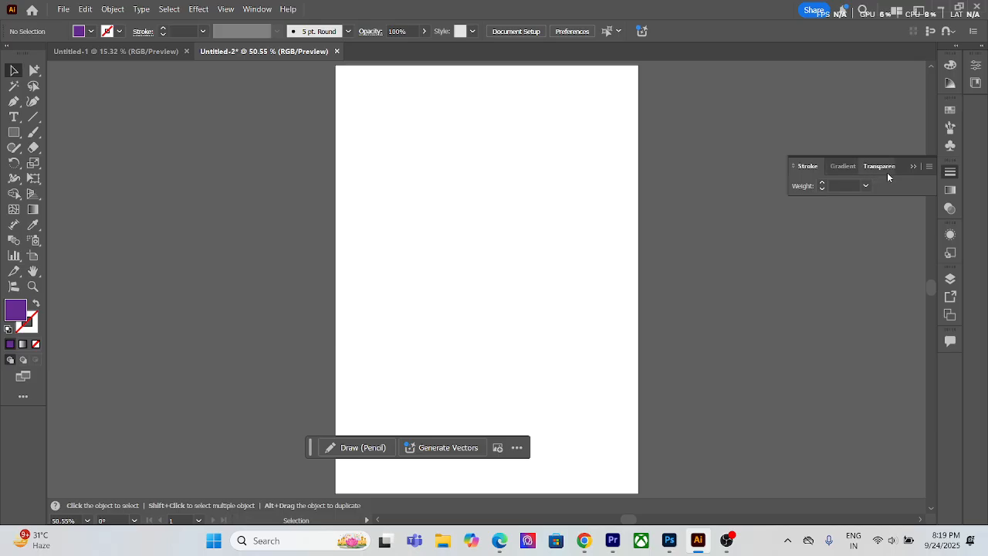
left_click(912, 166)
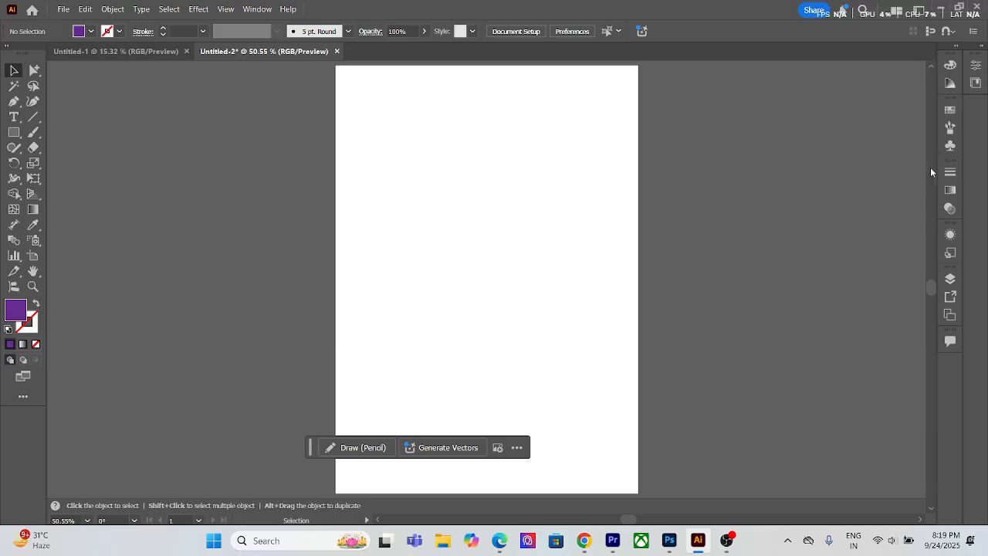
Step: Examine the Gradient, Transparency, Appearance and Graphic Styles panels
left_click(950, 189)
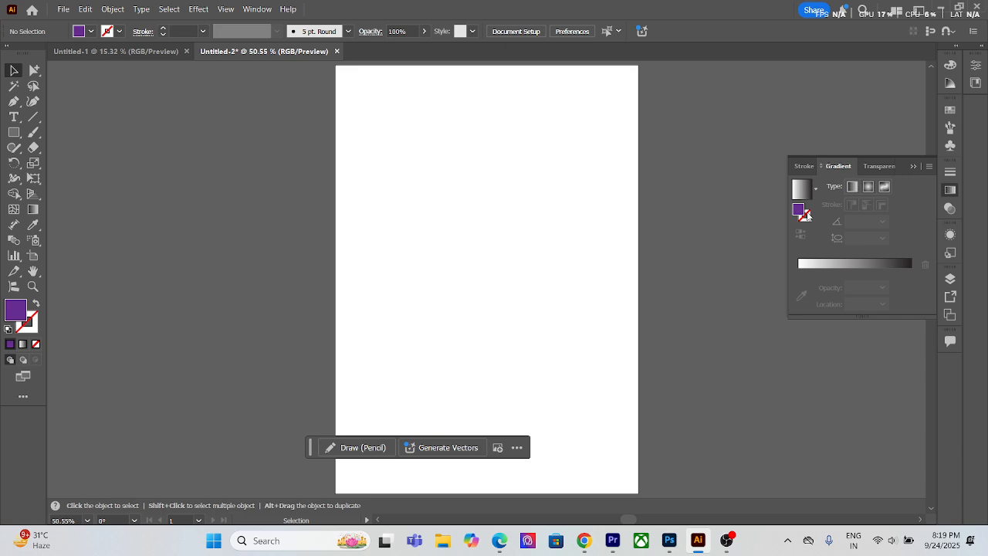
left_click(950, 209)
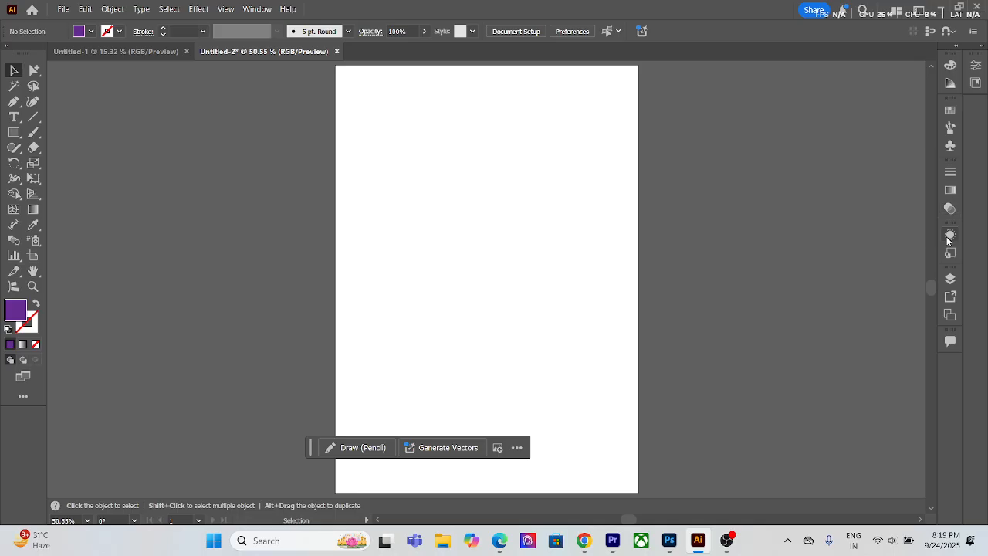
left_click(950, 235)
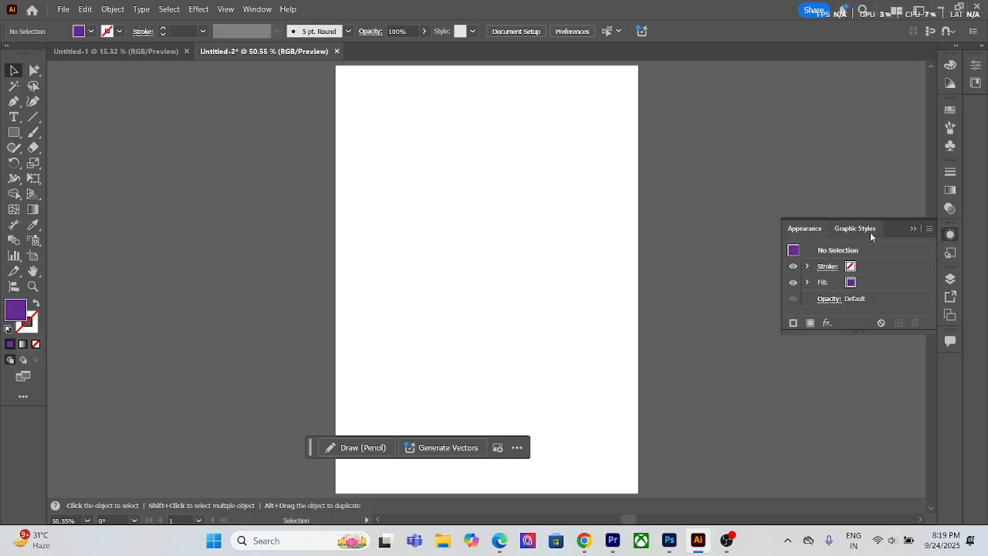
left_click(950, 254)
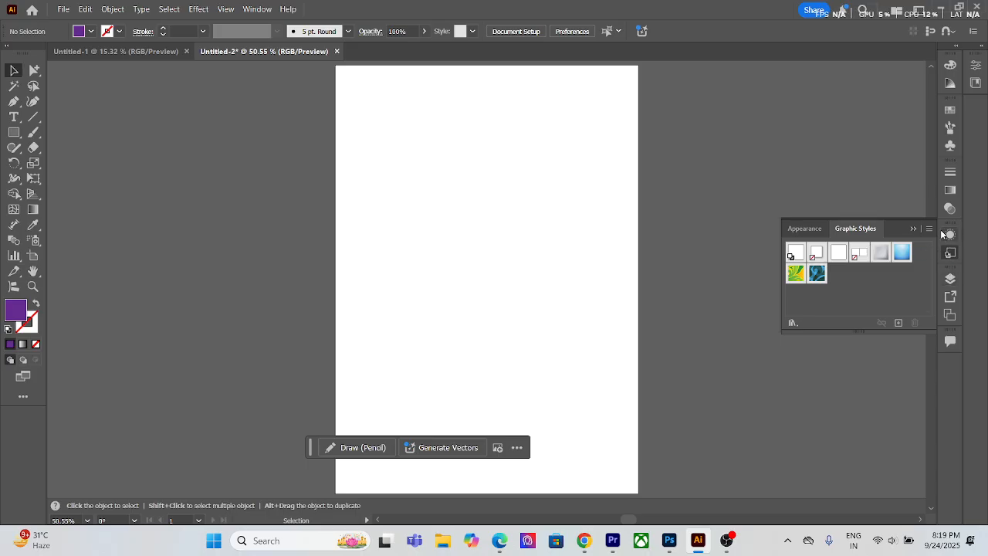
Step: View the Asset Export settings and return to the Layers panel, leaving it open
left_click(949, 282)
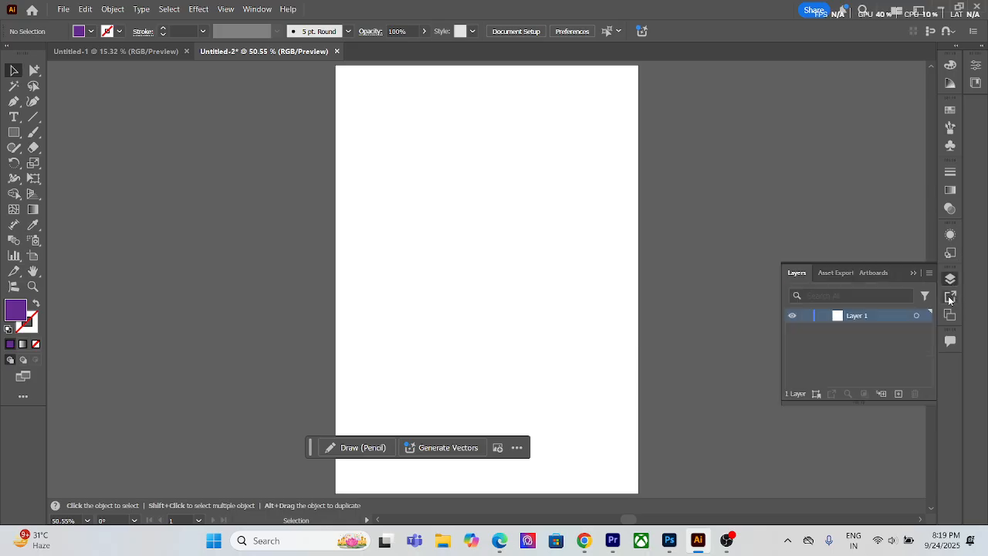
left_click(950, 297)
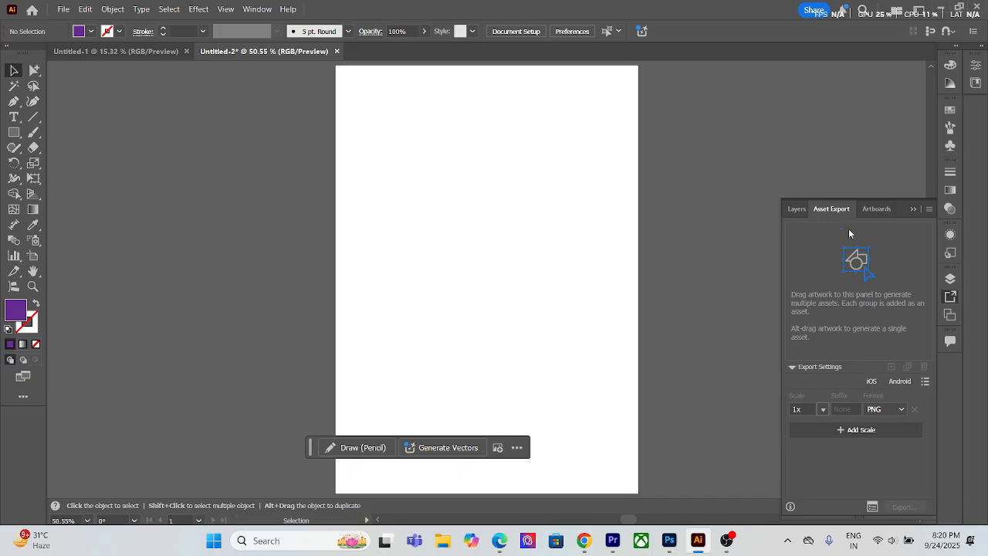
left_click(796, 209)
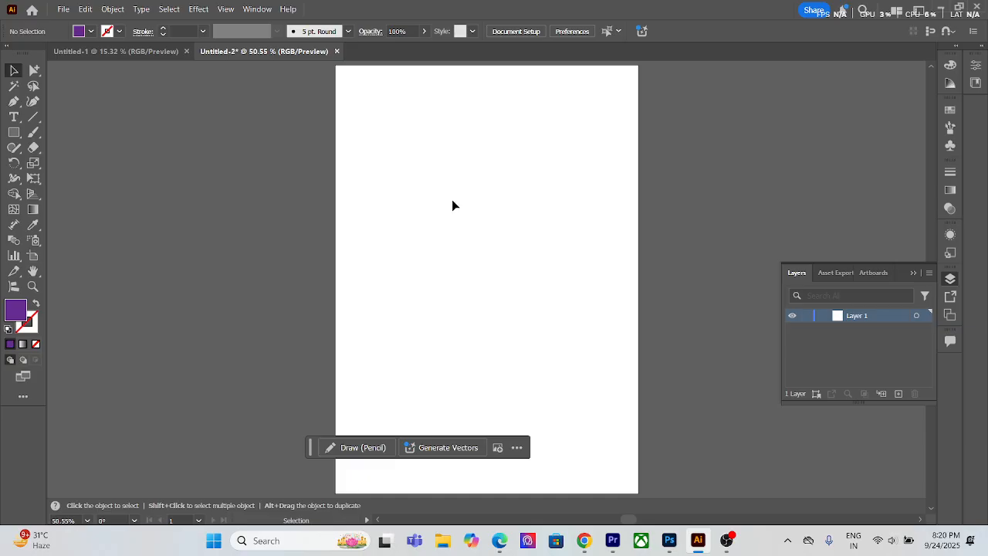
Step: Draw a nearly square purple rectangle in the artboard's upper left and a larger purple ellipse below it
left_click(14, 132)
left_click_drag(373, 147, 474, 251)
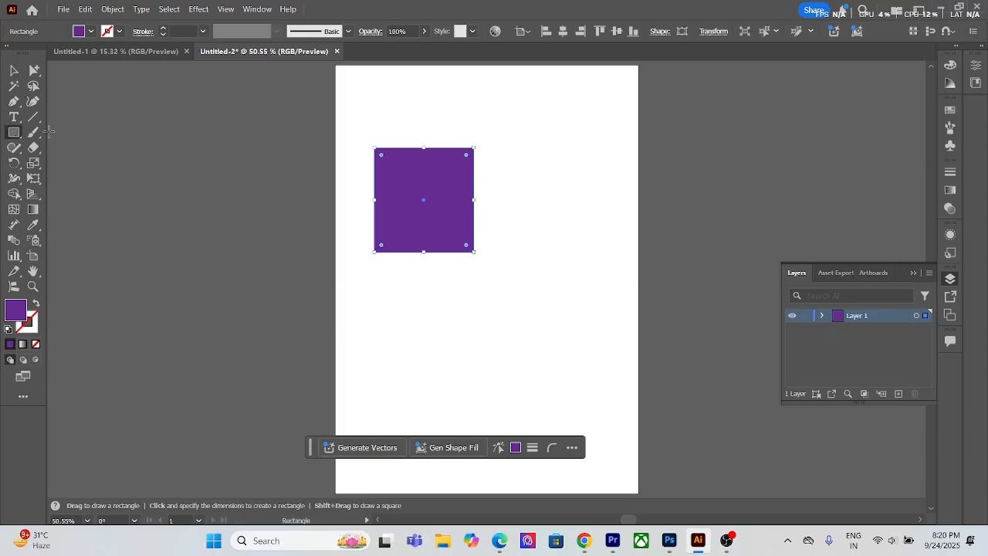
key("l")
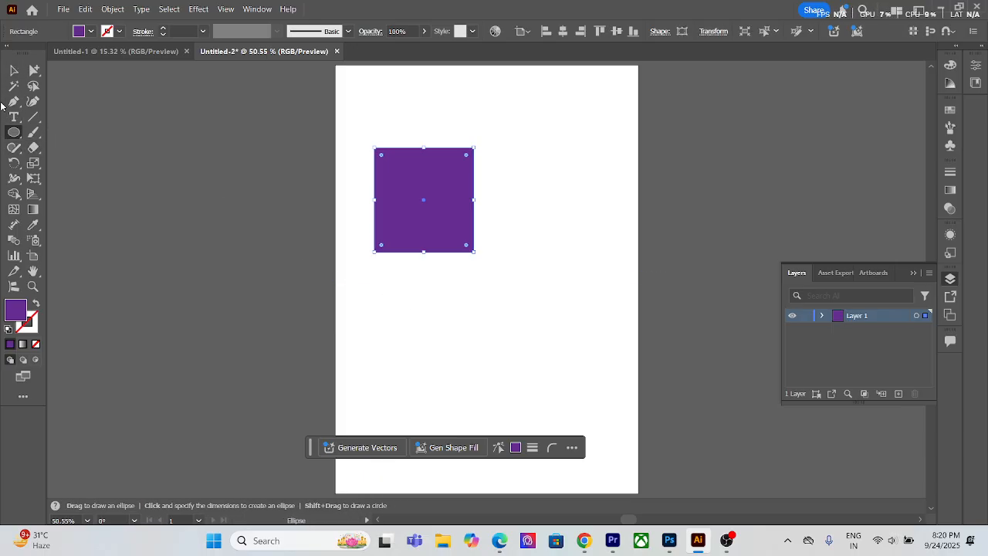
left_click_drag(395, 288, 548, 431)
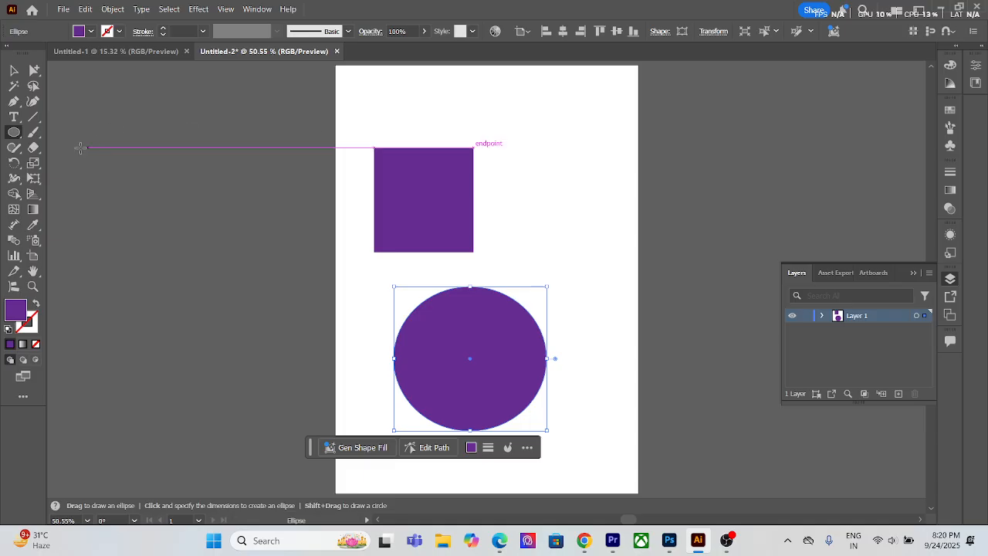
Step: Draw a tilted purple hexagon in the artboard's upper-right area with the Polygon tool
left_click(14, 132)
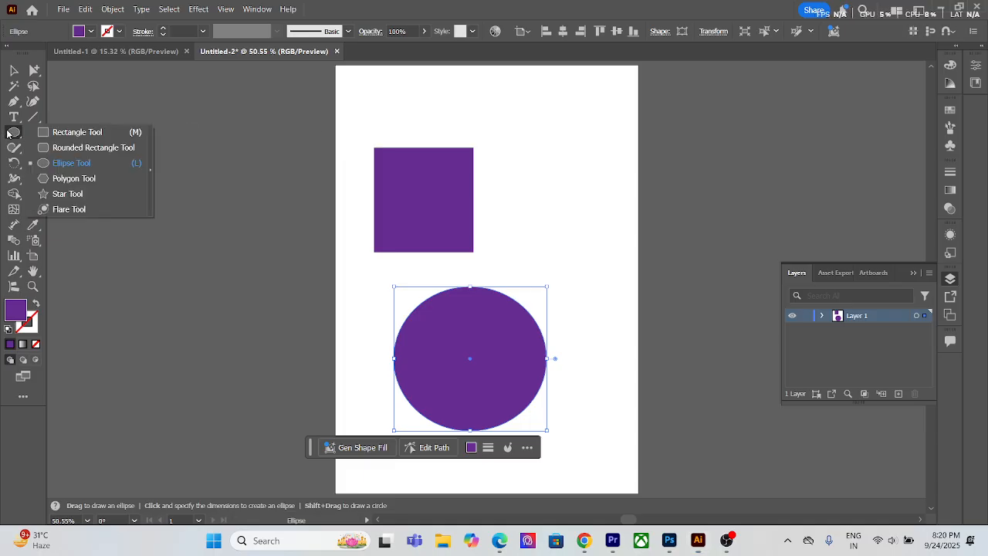
left_click(97, 182)
left_click_drag(550, 131, 582, 177)
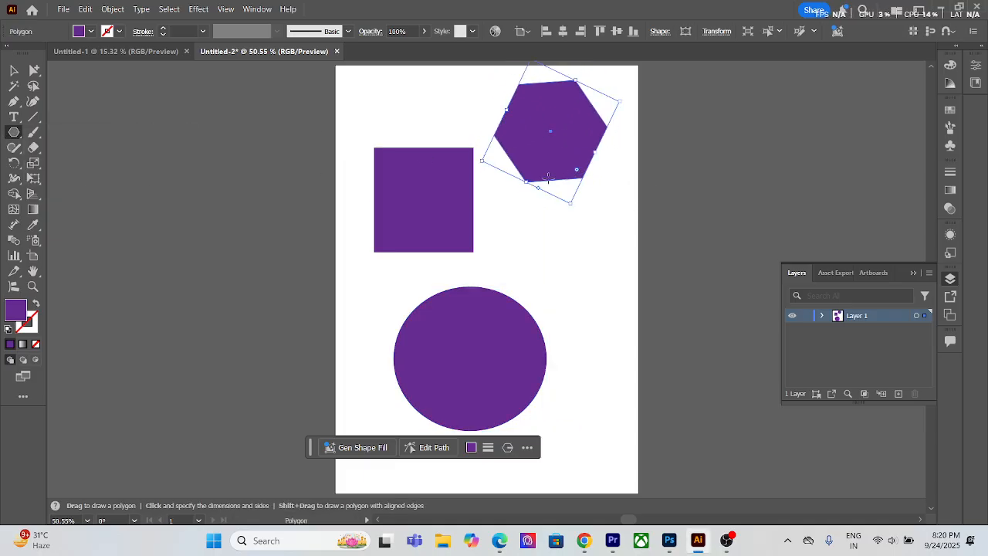
Step: Draw a smaller tilted polygon below the hexagon, reduce its sides to make a triangle, and deselect it
left_click(14, 137)
left_click_drag(575, 237, 605, 273)
key("Down")
key("Down")
key("Down")
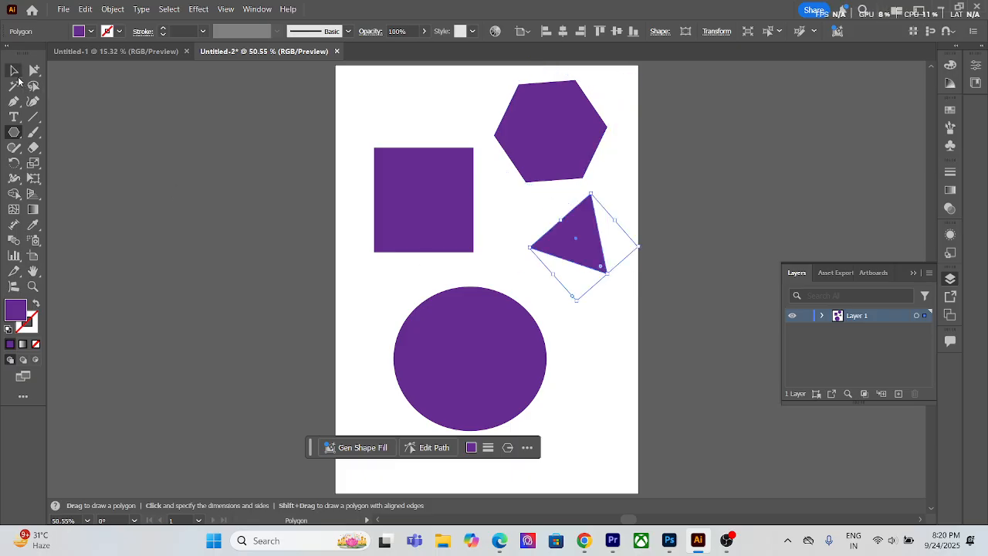
left_click(14, 70)
left_click(600, 333)
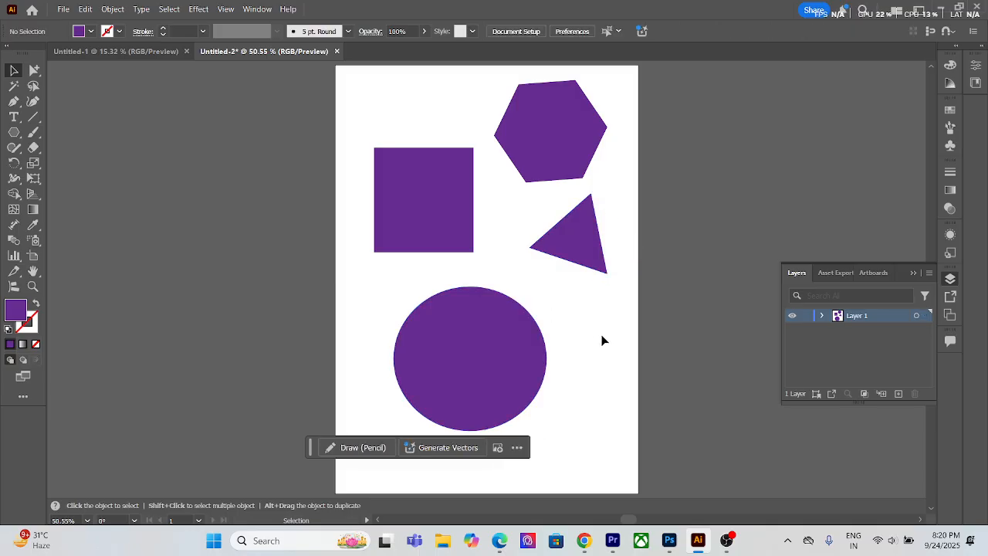
Step: Expand Layer 1, hide its four shapes one by one and show them all again, and collapse the layer
left_click(820, 316)
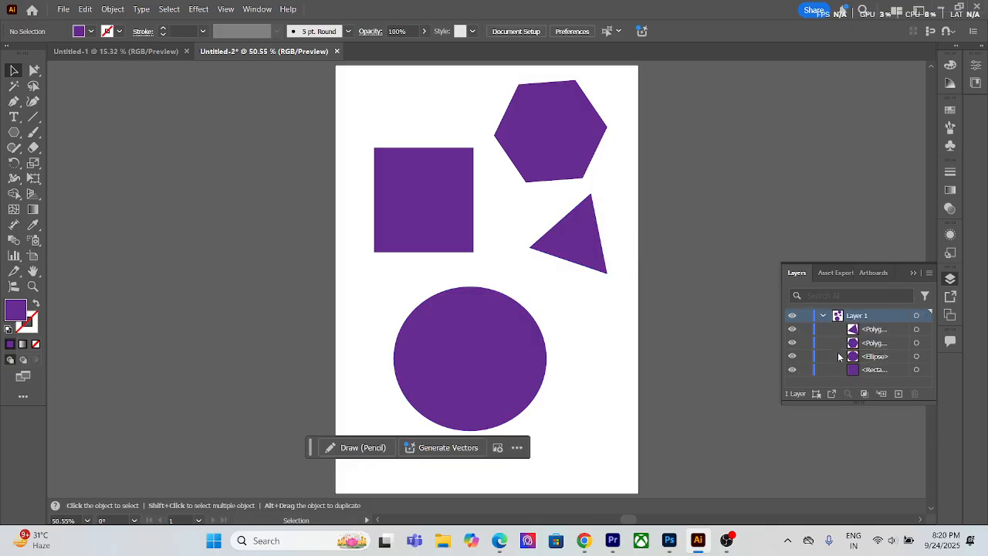
left_click(792, 370)
left_click(792, 356)
left_click(792, 342)
left_click(792, 328)
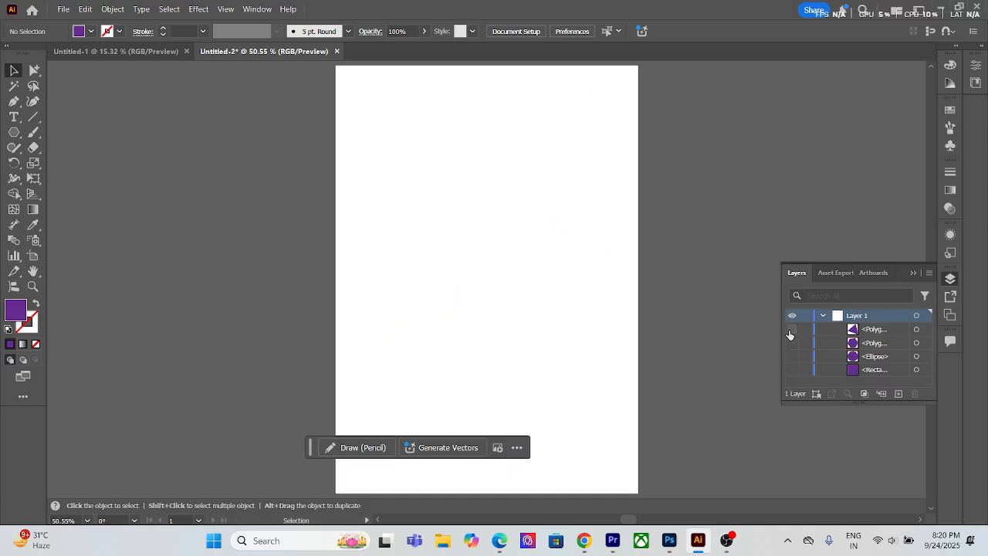
left_click_drag(797, 370, 798, 374)
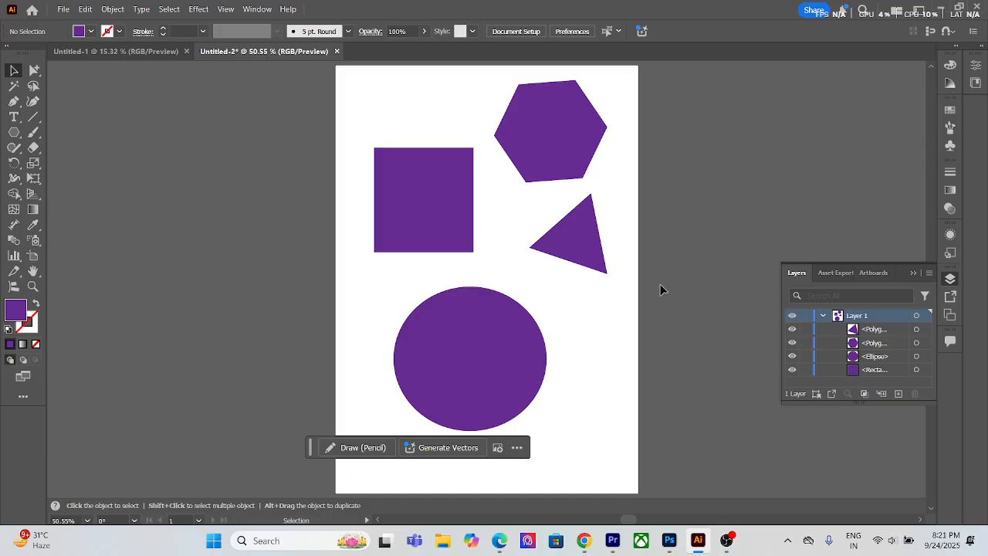
left_click(821, 315)
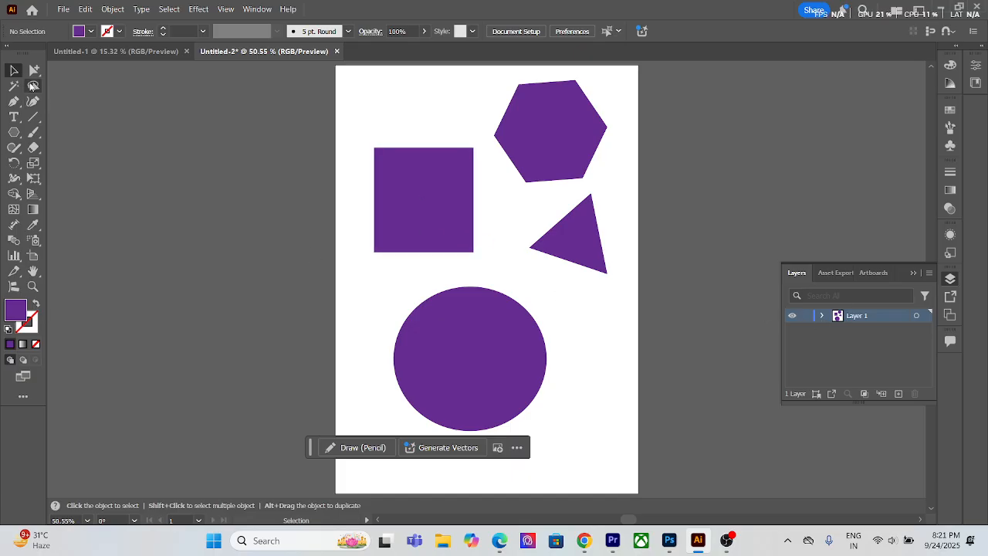
Step: Change the square's fill to the brighter purple #7e00ed and expand Layer 1 to list its objects
left_click(421, 197)
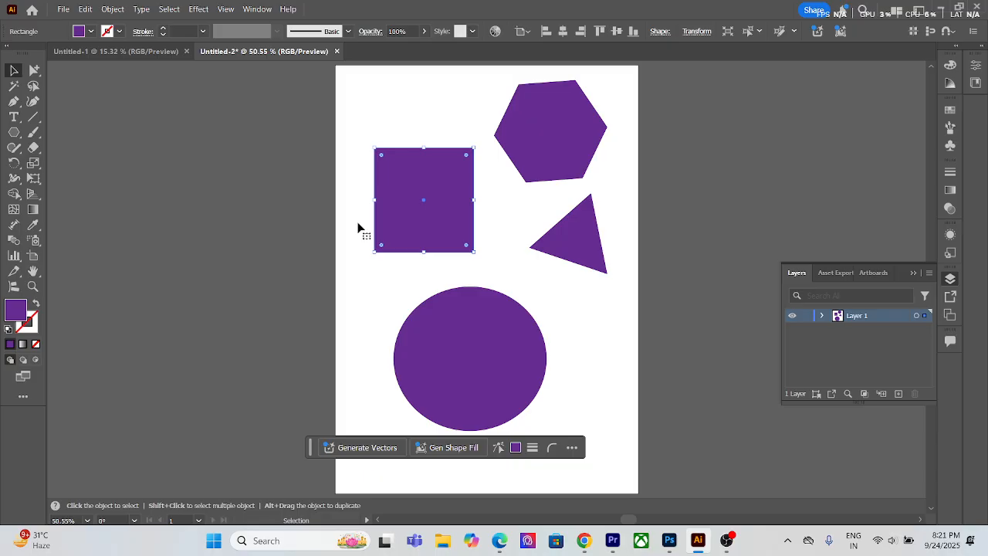
double_click(17, 315)
type("7f00ef")
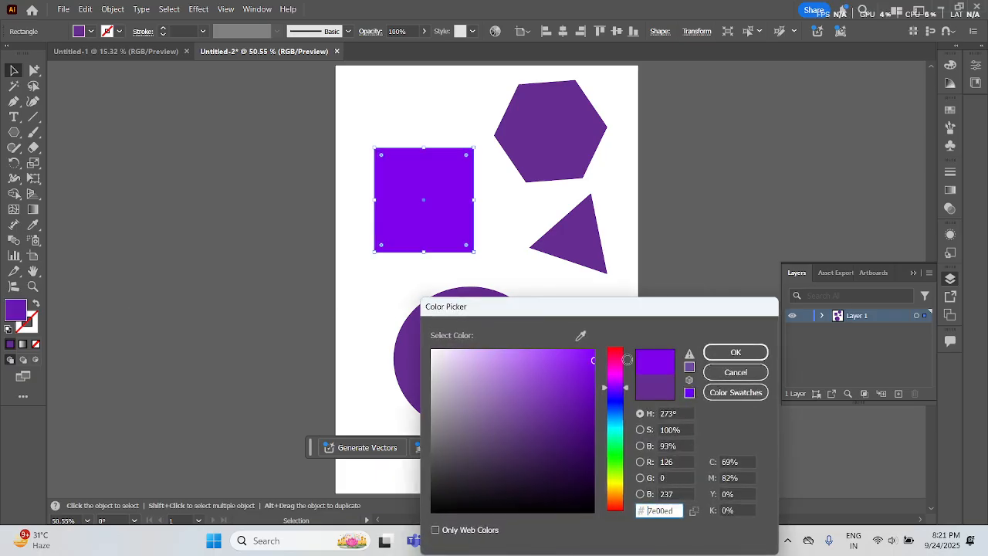
left_click(763, 352)
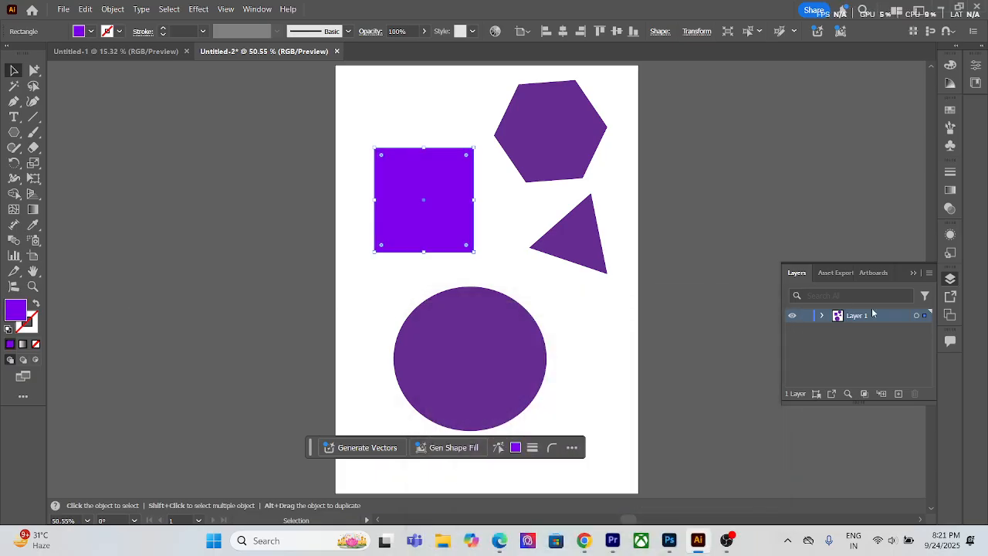
left_click(822, 316)
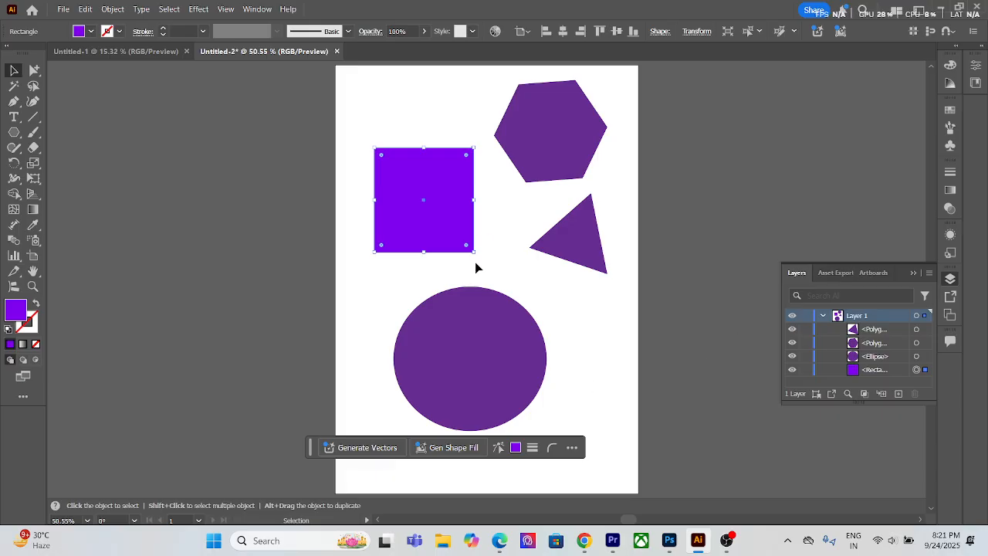
Step: Round the square's upper-left and lower-right corners with Direct Selection until it forms a leaf shape, and deselect it
mouse_move(467, 155)
left_mouse_down()
mouse_move(450, 214)
mouse_move(461, 143)
mouse_move(446, 194)
mouse_move(481, 159)
left_mouse_up()
left_click(35, 71)
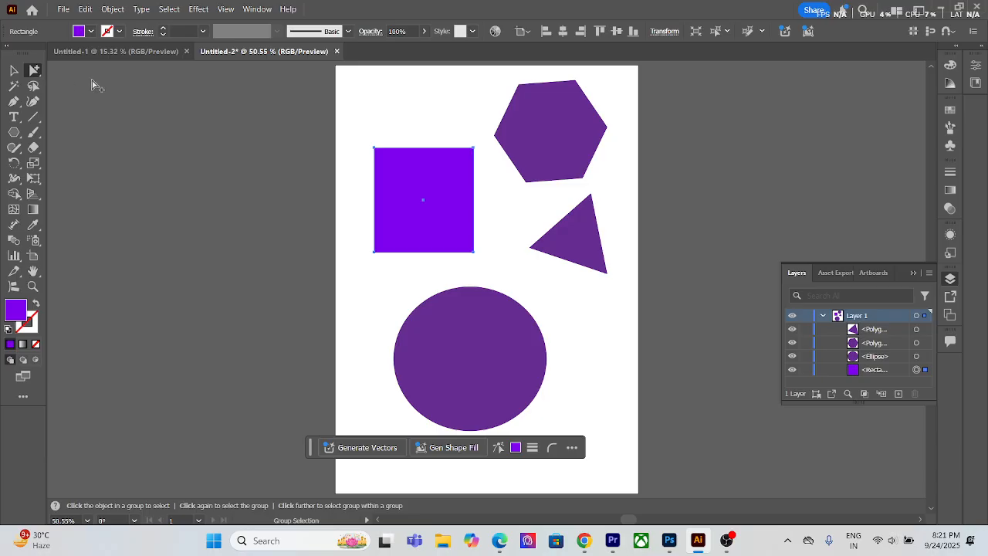
left_click(373, 156)
left_click_drag(378, 157, 434, 189)
left_click_drag(483, 214, 402, 233)
left_click_drag(423, 200, 409, 180)
left_click(399, 179)
left_click(463, 241)
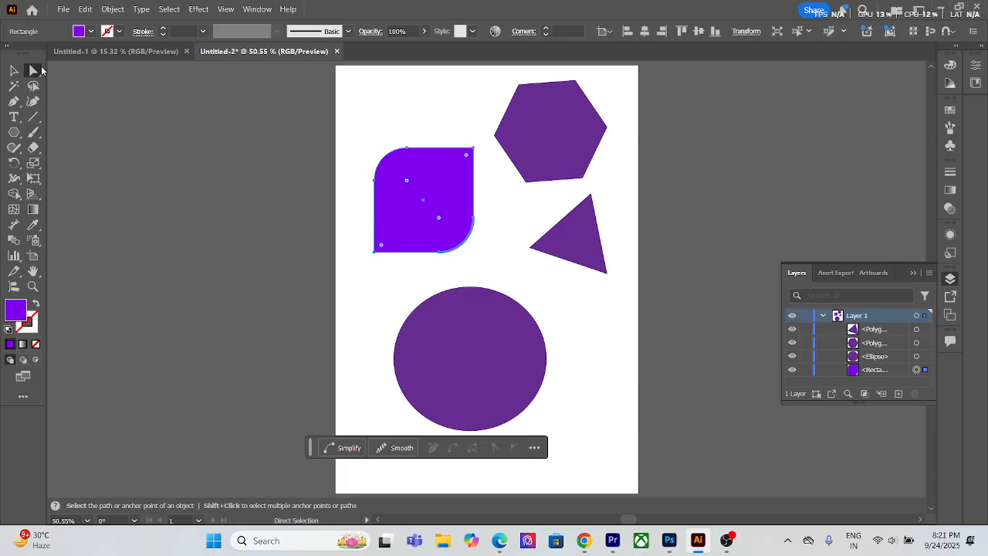
left_click_drag(461, 206, 451, 244)
left_click(14, 71)
left_click(508, 224)
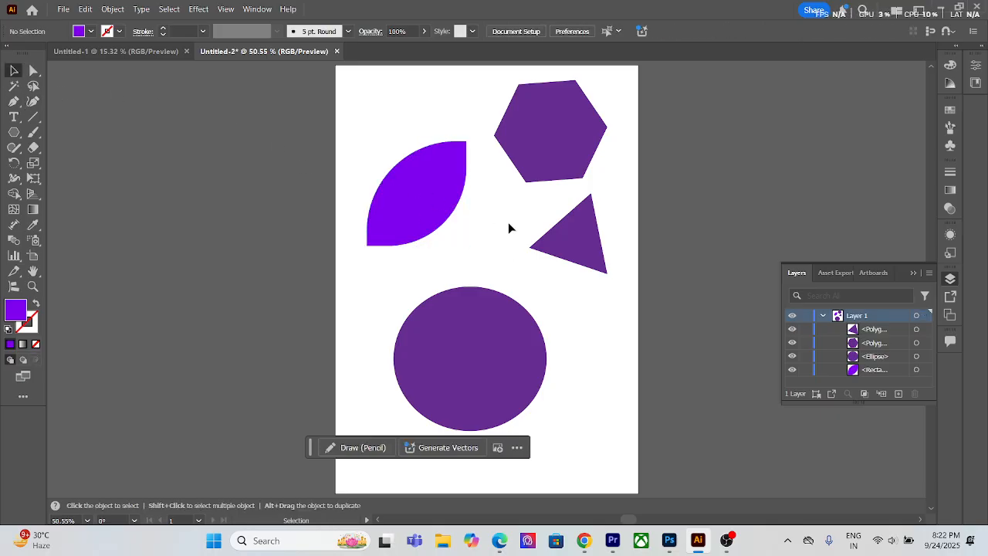
Step: Move the leaf shape off the artboard's left side, and delete all four shapes together
left_click_drag(440, 209, 291, 220)
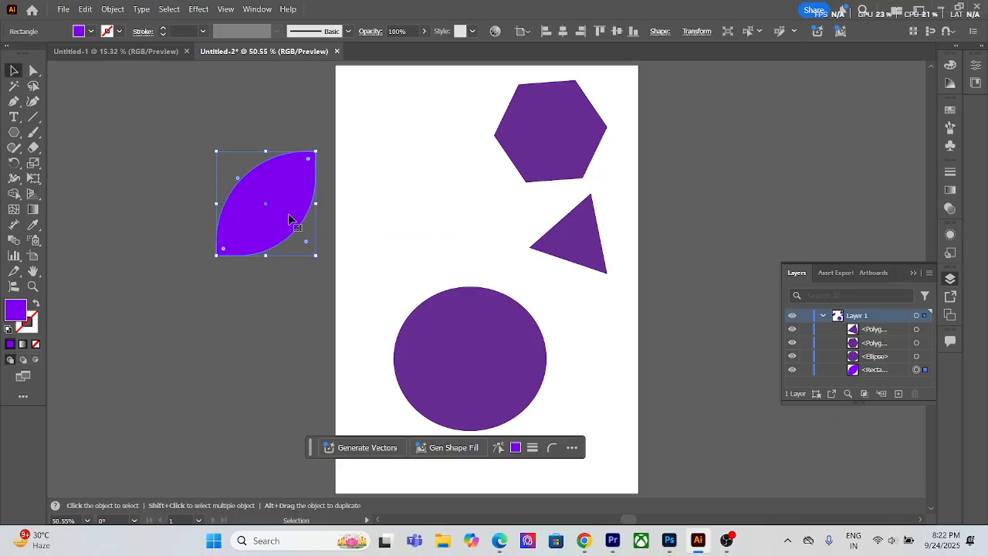
left_click_drag(363, 117, 631, 364)
left_click_drag(123, 162, 625, 410)
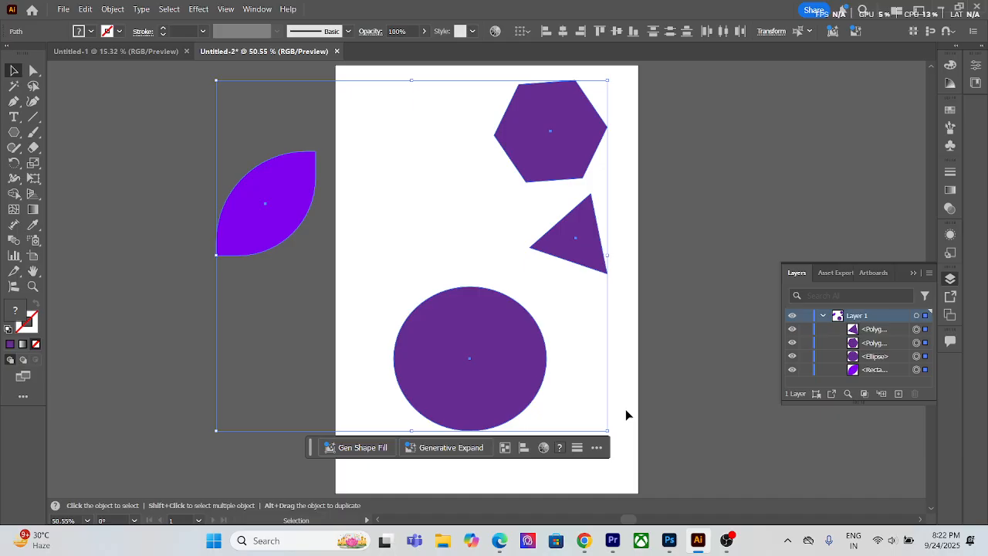
key("Delete")
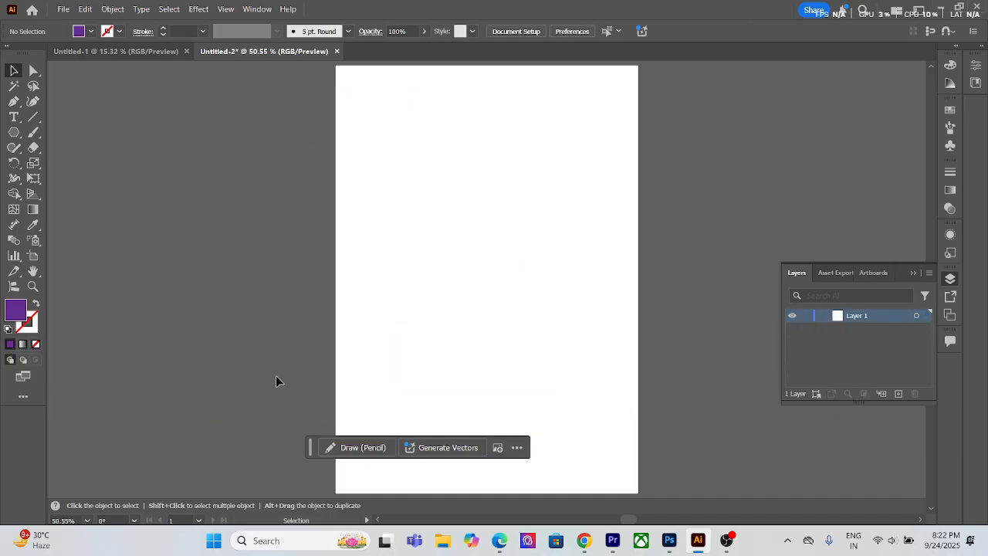
Step: View the available graphic styles in the Control bar's Style list and close it
left_click(473, 32)
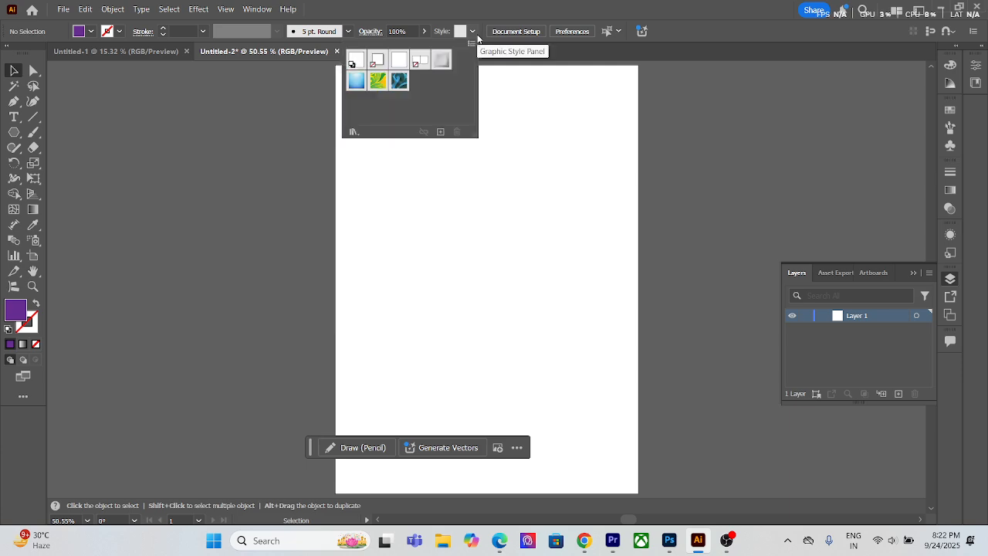
left_click(476, 36)
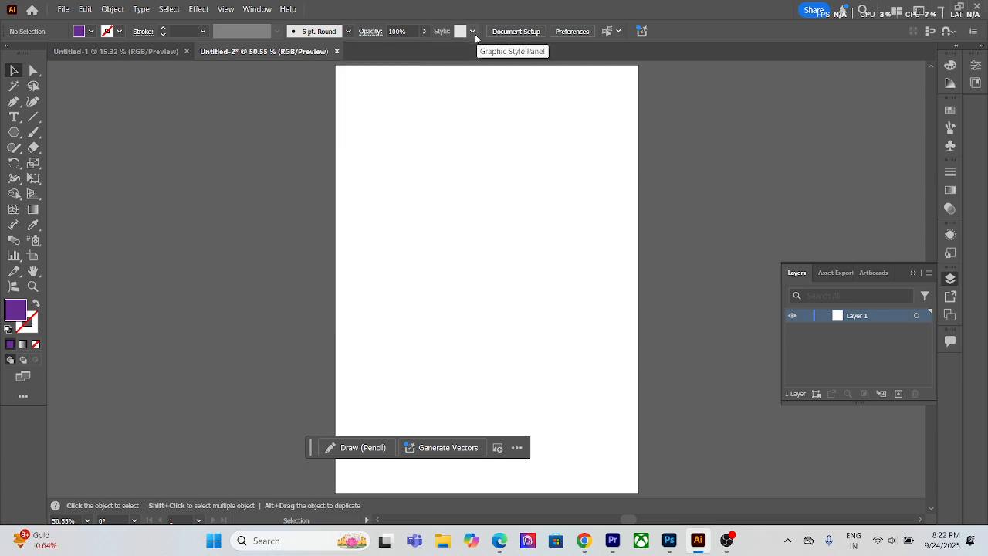